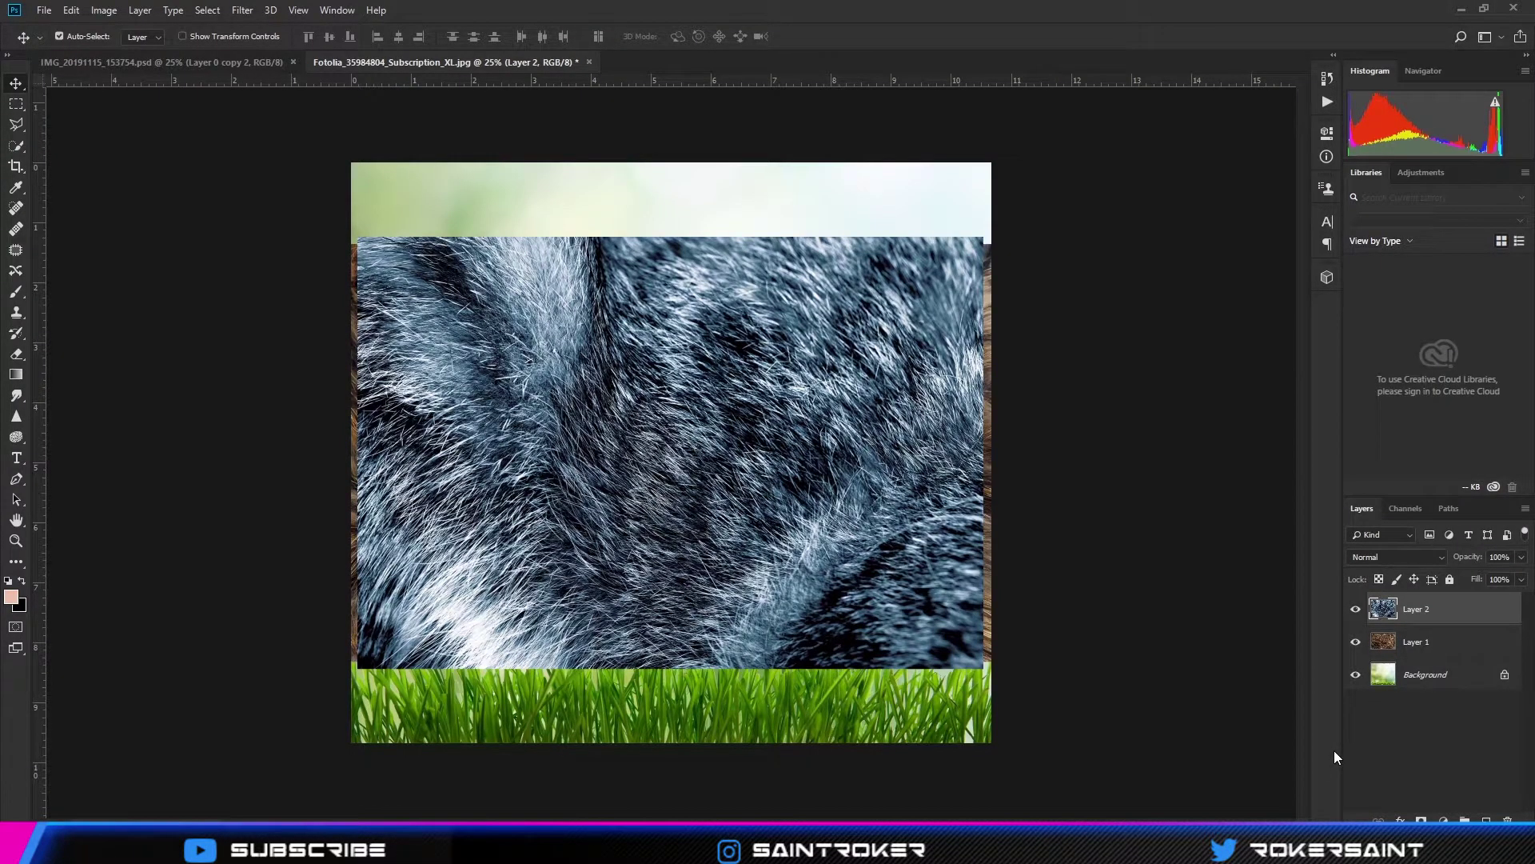
- Hide Layer 1 (wood photo) and Layer 2 (fur photo) to reveal the pink MEX text
{"action": "left_click", "coordinate": [1356, 641]}
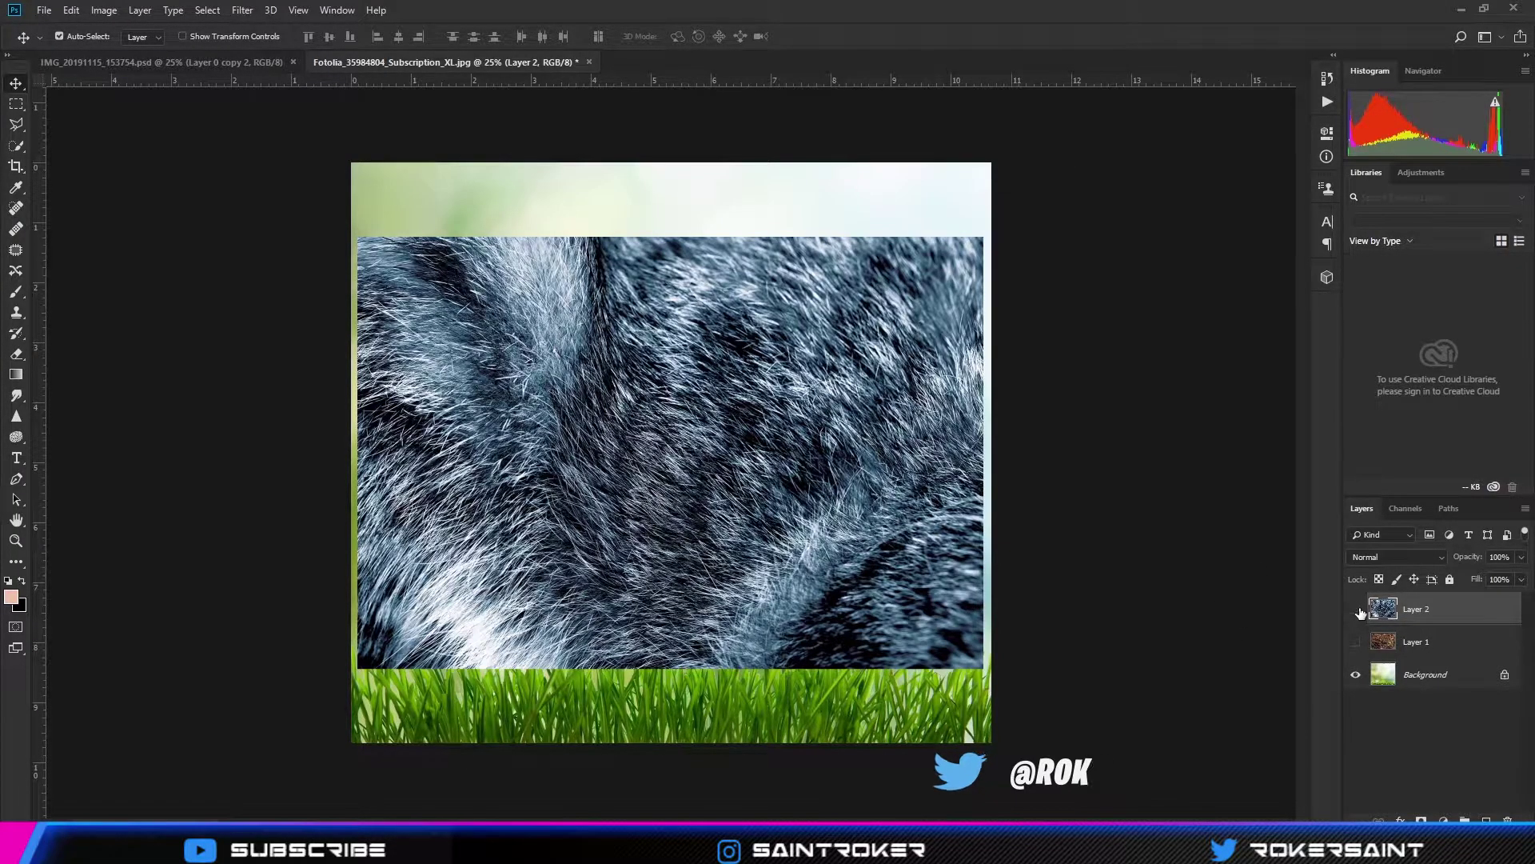
{"action": "left_click", "coordinate": [1356, 610]}
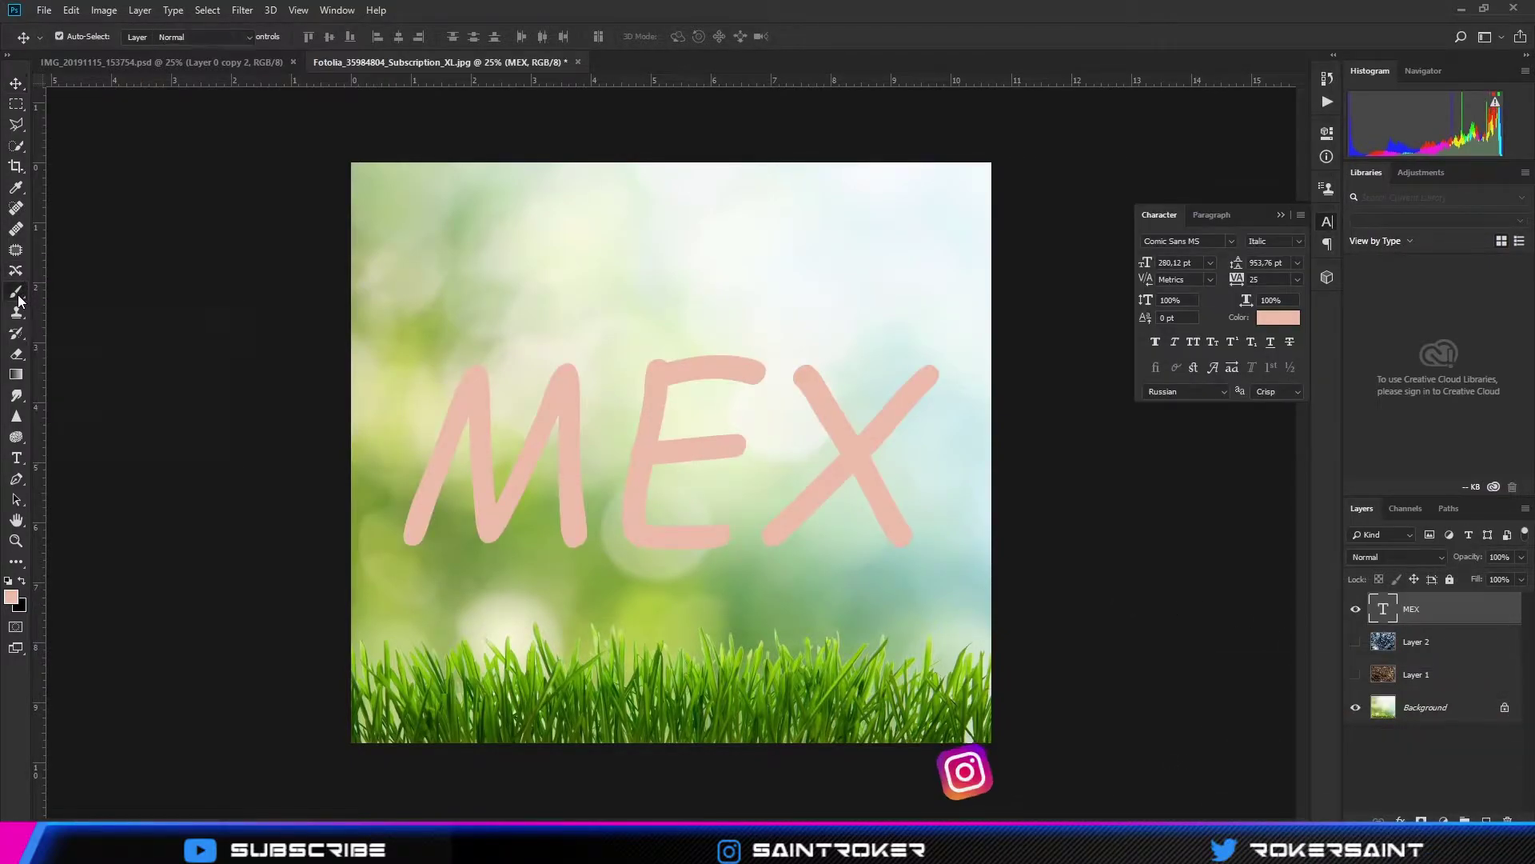
- Import the SS_fur brush file from D:\Saint Roker ART into the Brush tool presets
{"action": "left_click", "coordinate": [18, 294]}
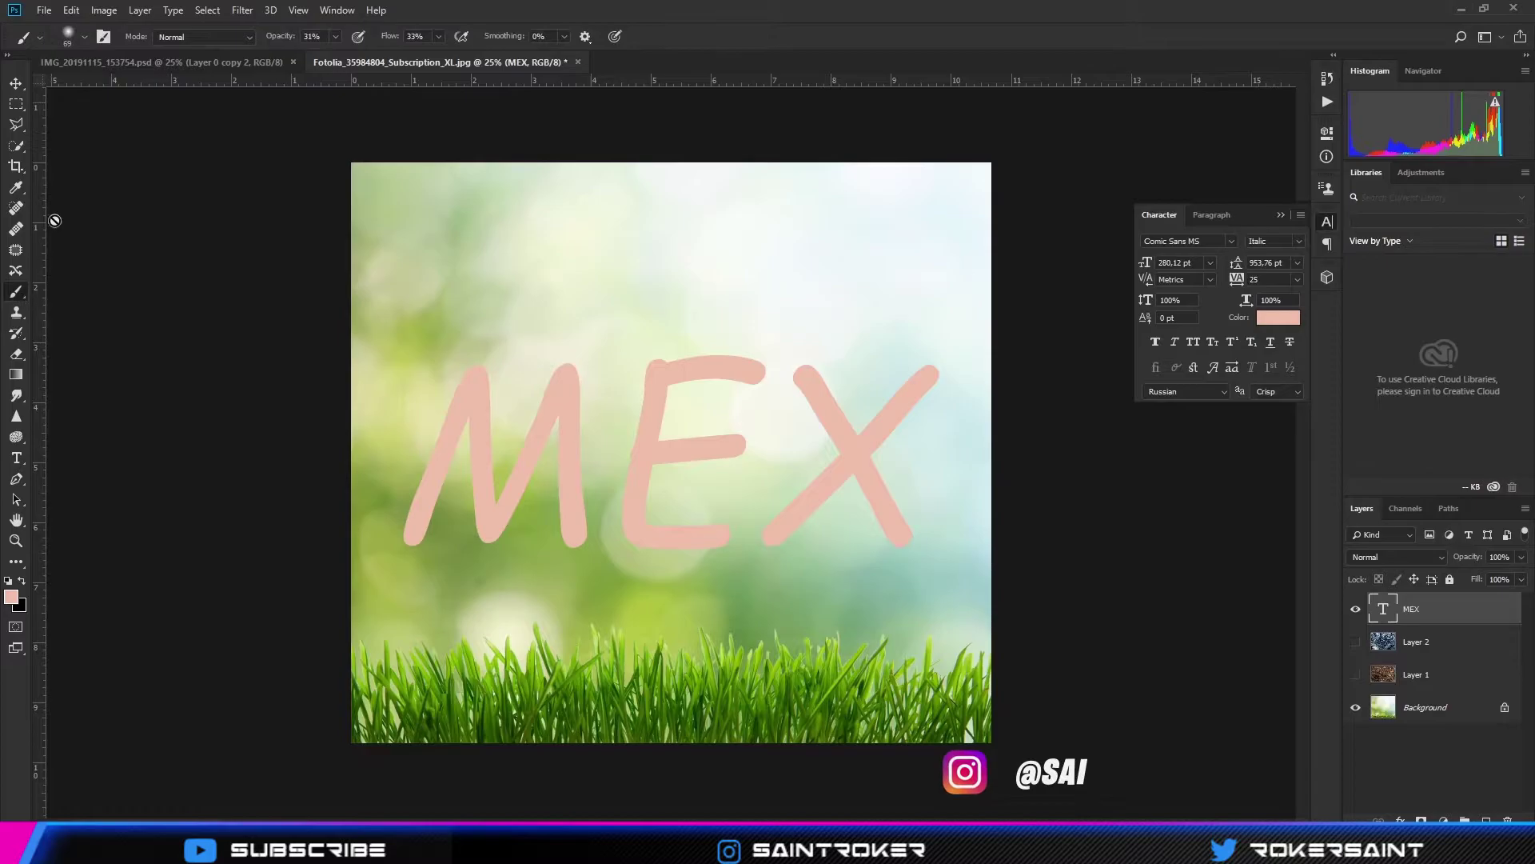
{"action": "left_click", "coordinate": [80, 36]}
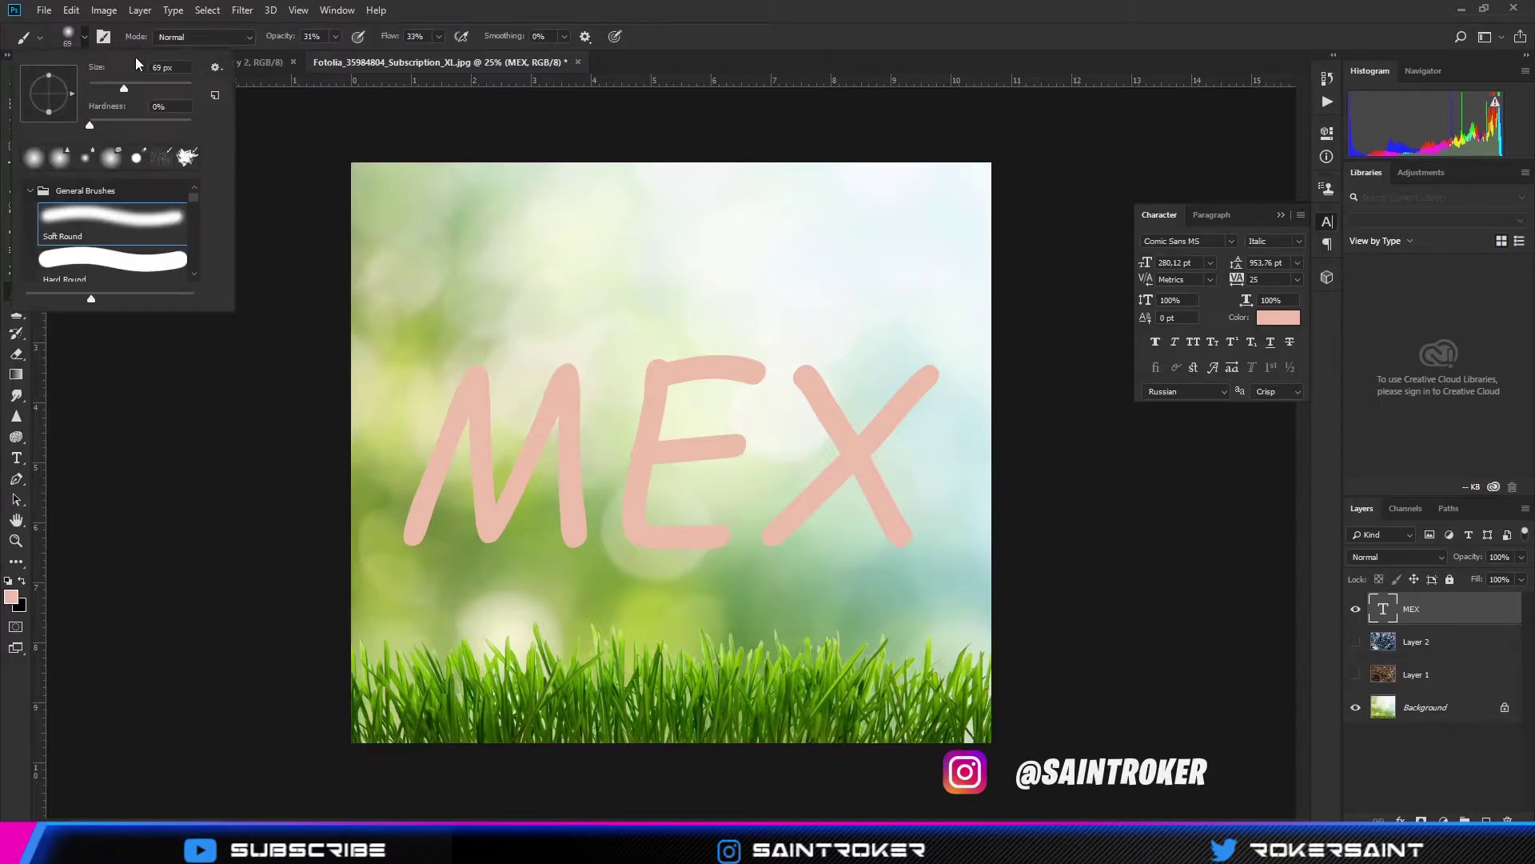
{"action": "left_click", "coordinate": [215, 67]}
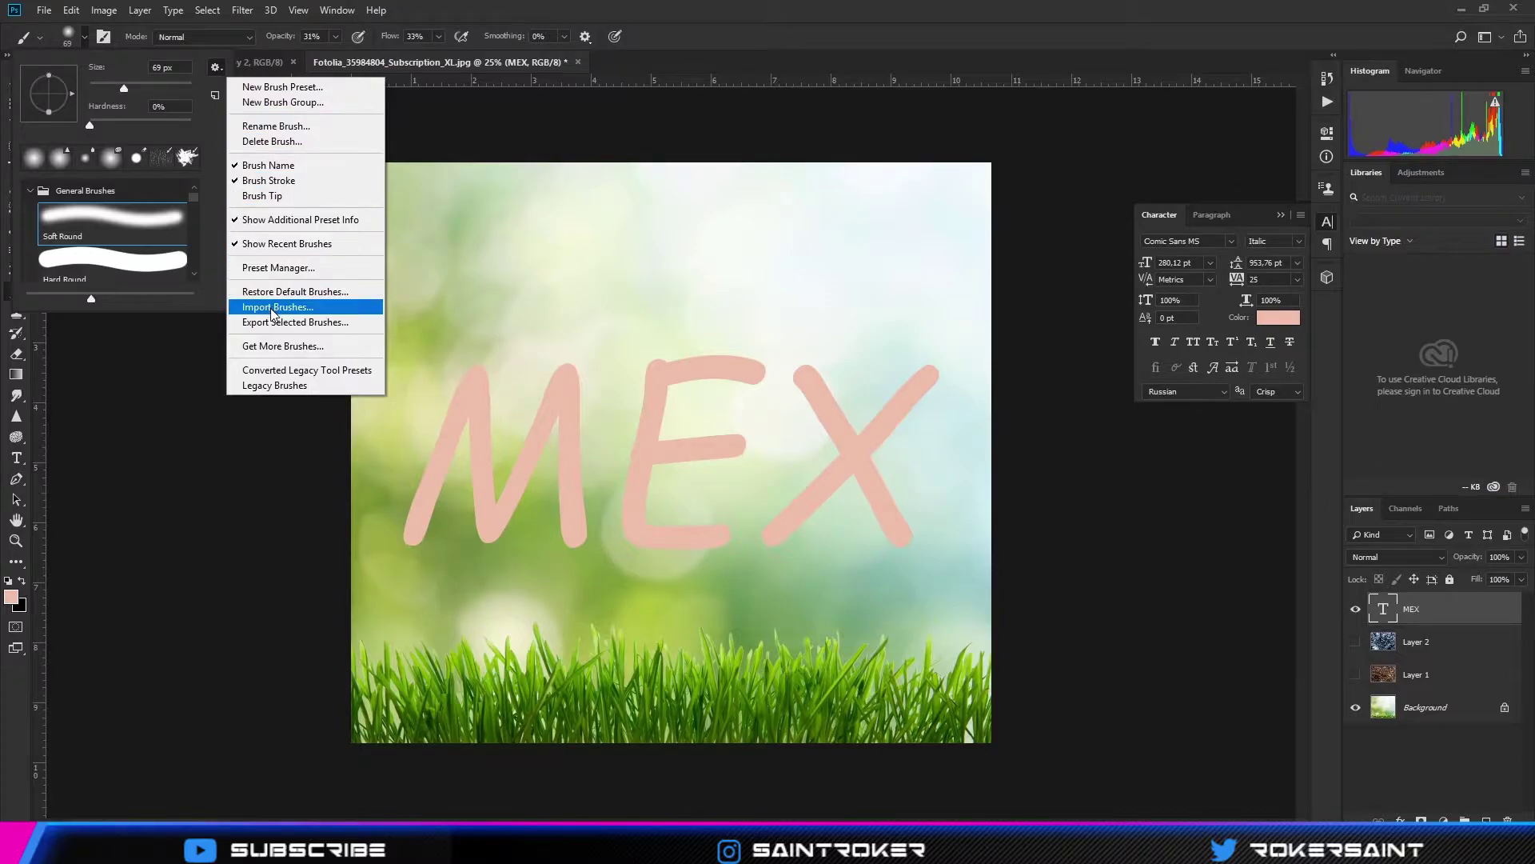
{"action": "left_click", "coordinate": [332, 308]}
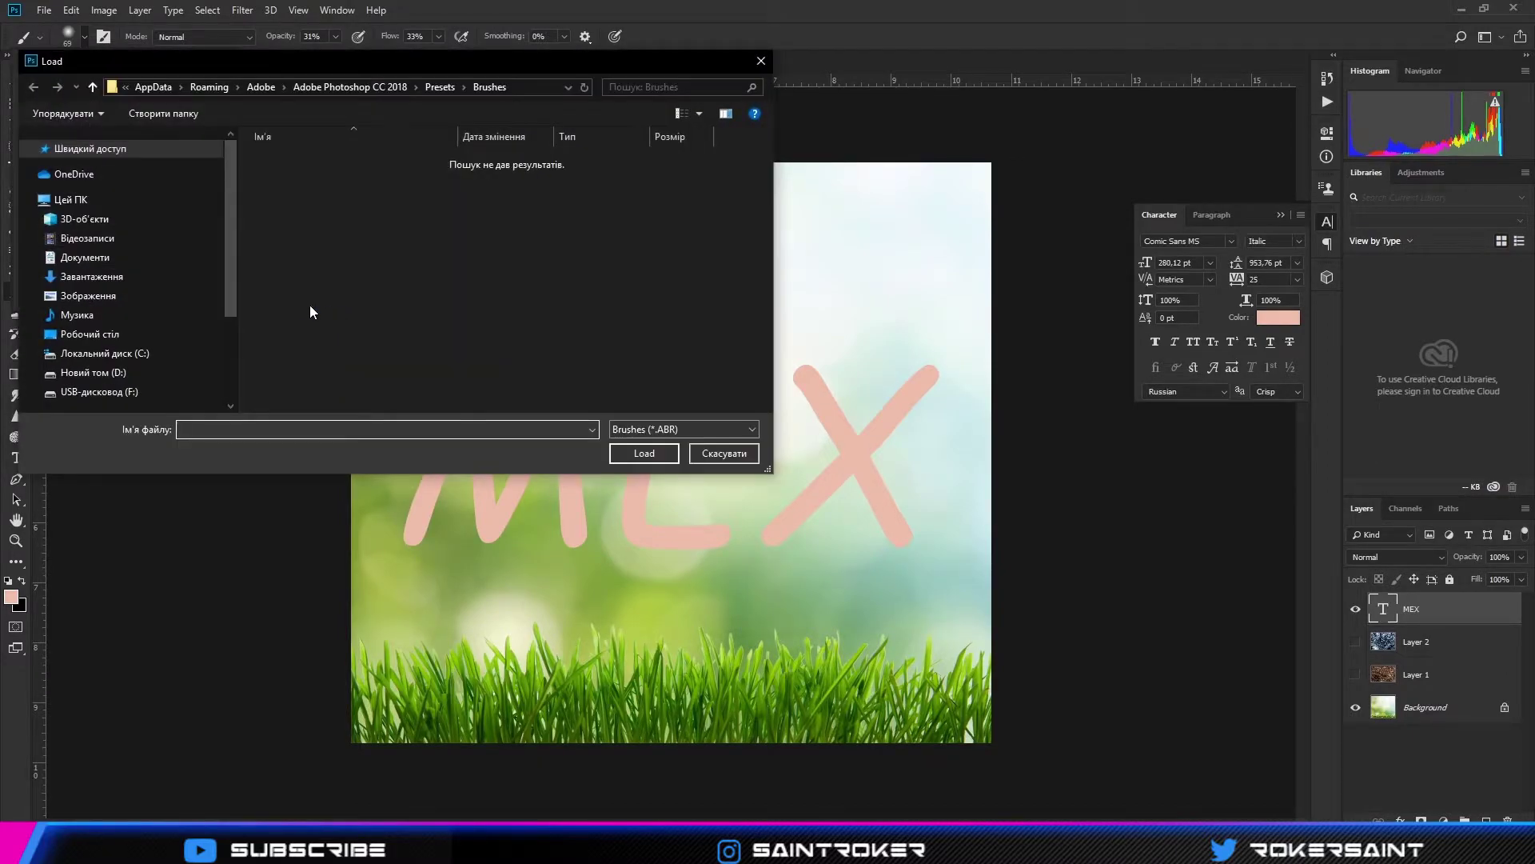
{"action": "left_click", "coordinate": [113, 372]}
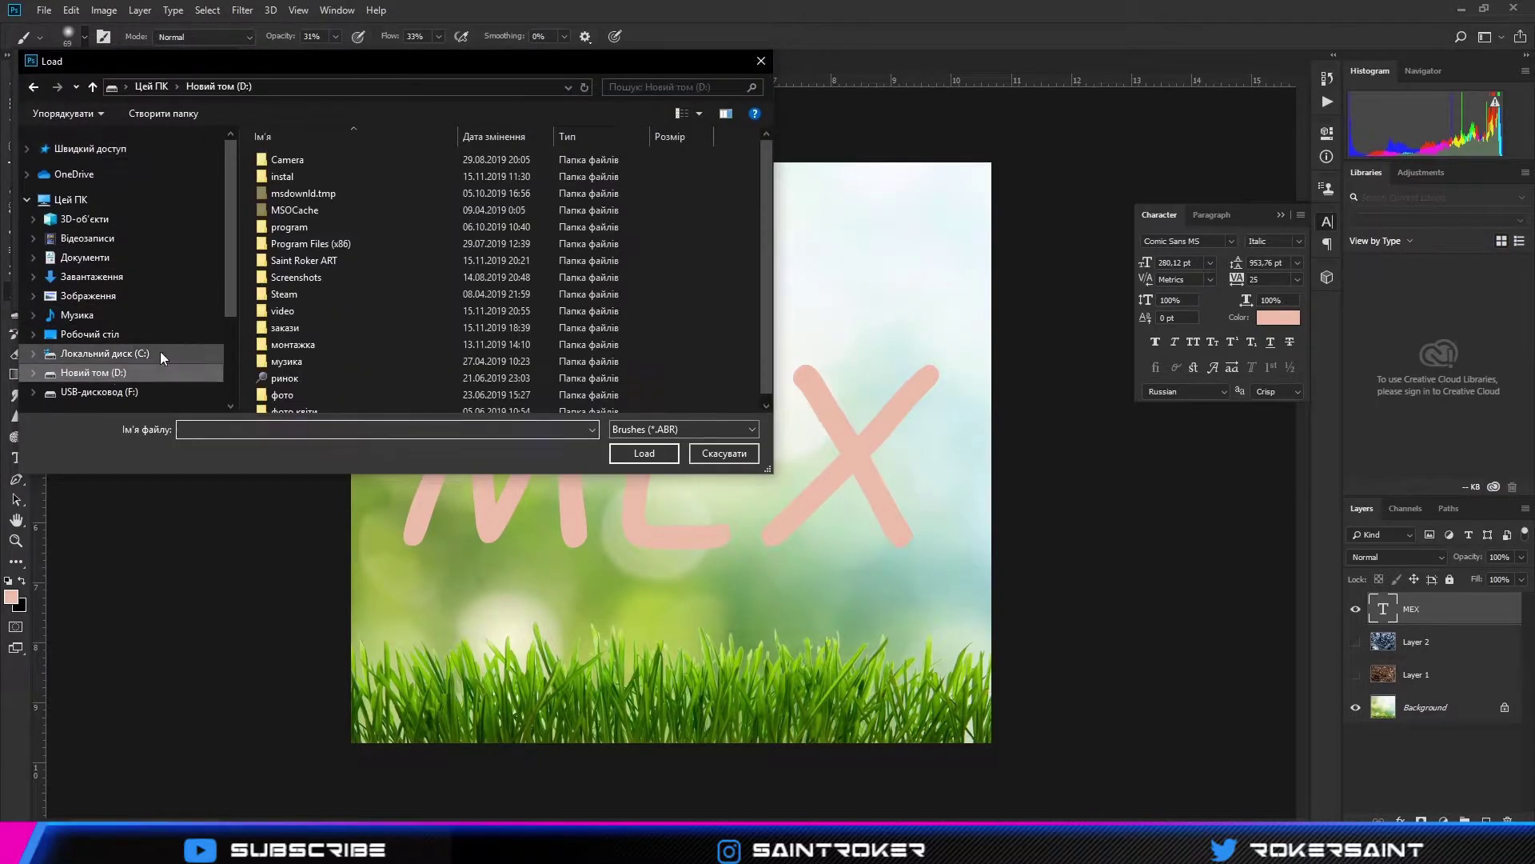
{"action": "double_click", "coordinate": [306, 260]}
{"action": "left_click", "coordinate": [293, 365]}
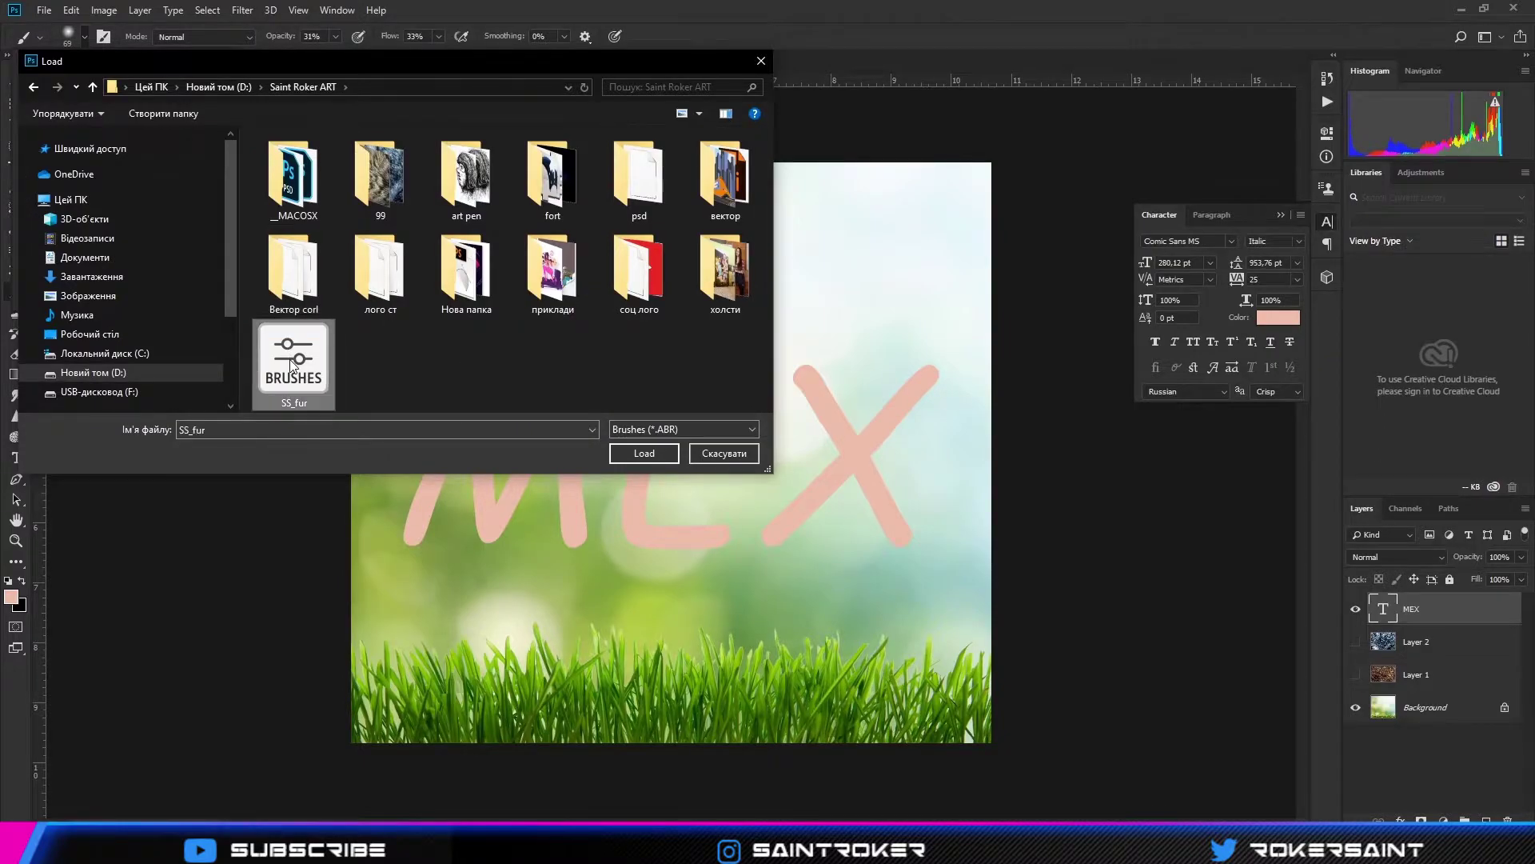
{"action": "left_click", "coordinate": [634, 453]}
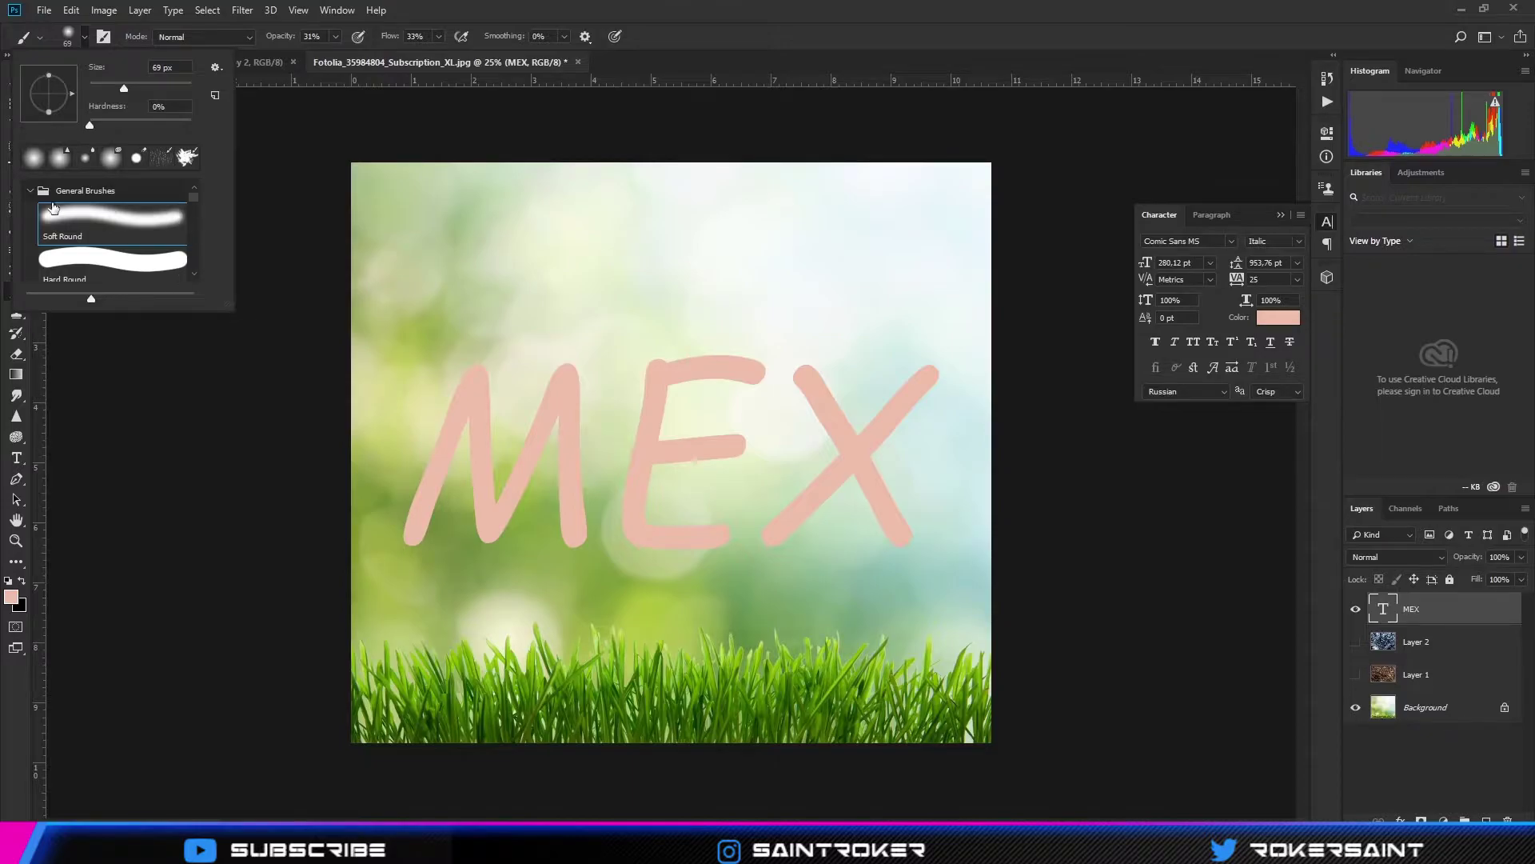
- Collapse the General and Special Effects brush folders and expand the SS_fur folder
{"action": "left_click", "coordinate": [32, 191]}
{"action": "scroll", "coordinate": [72, 215], "scroll_direction": "down", "scroll_amount": 1}
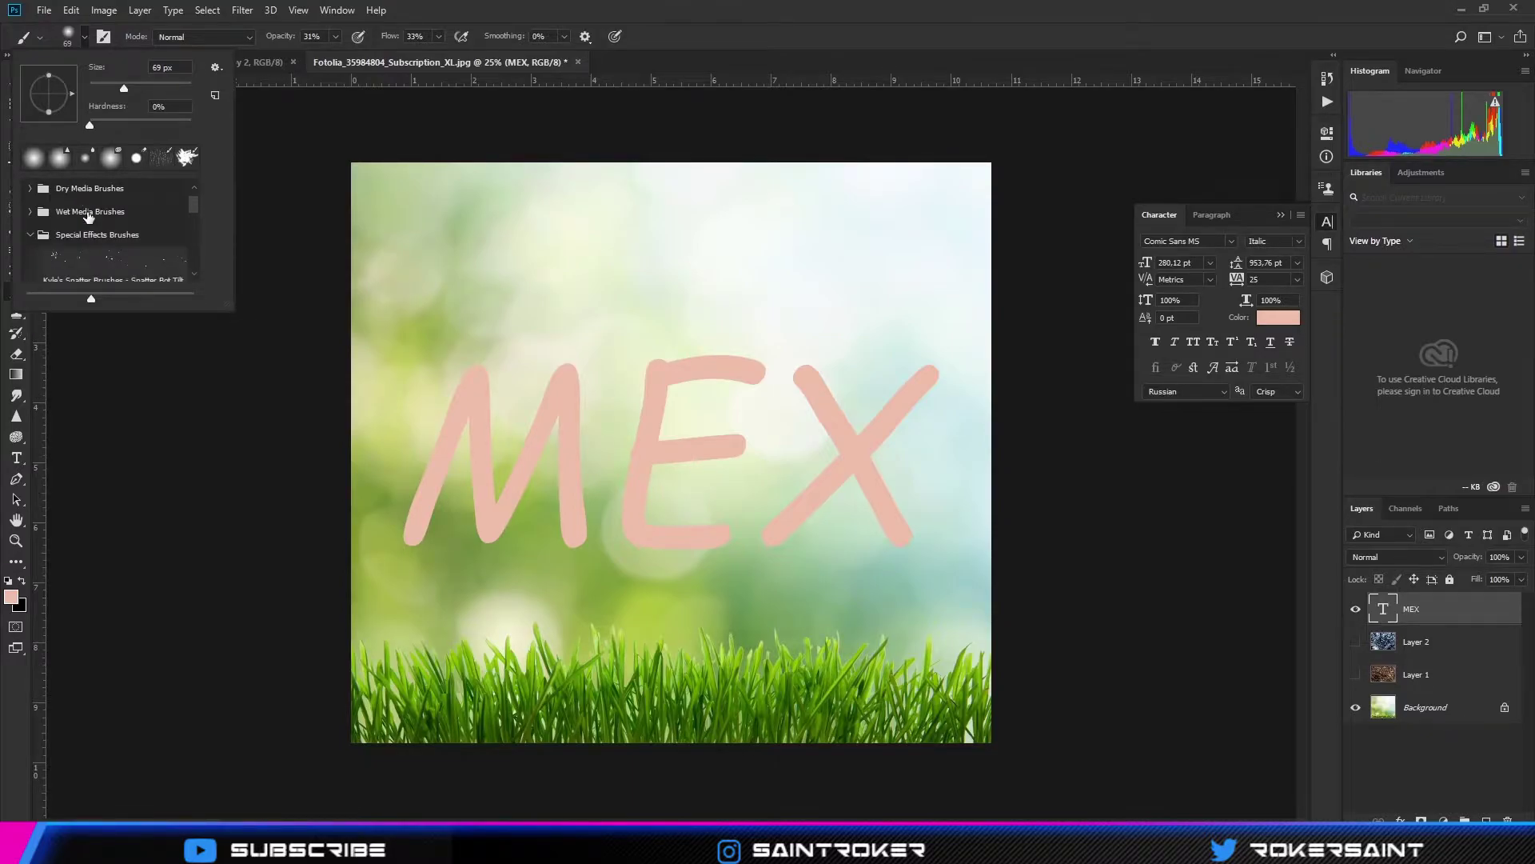
{"action": "left_click", "coordinate": [29, 238]}
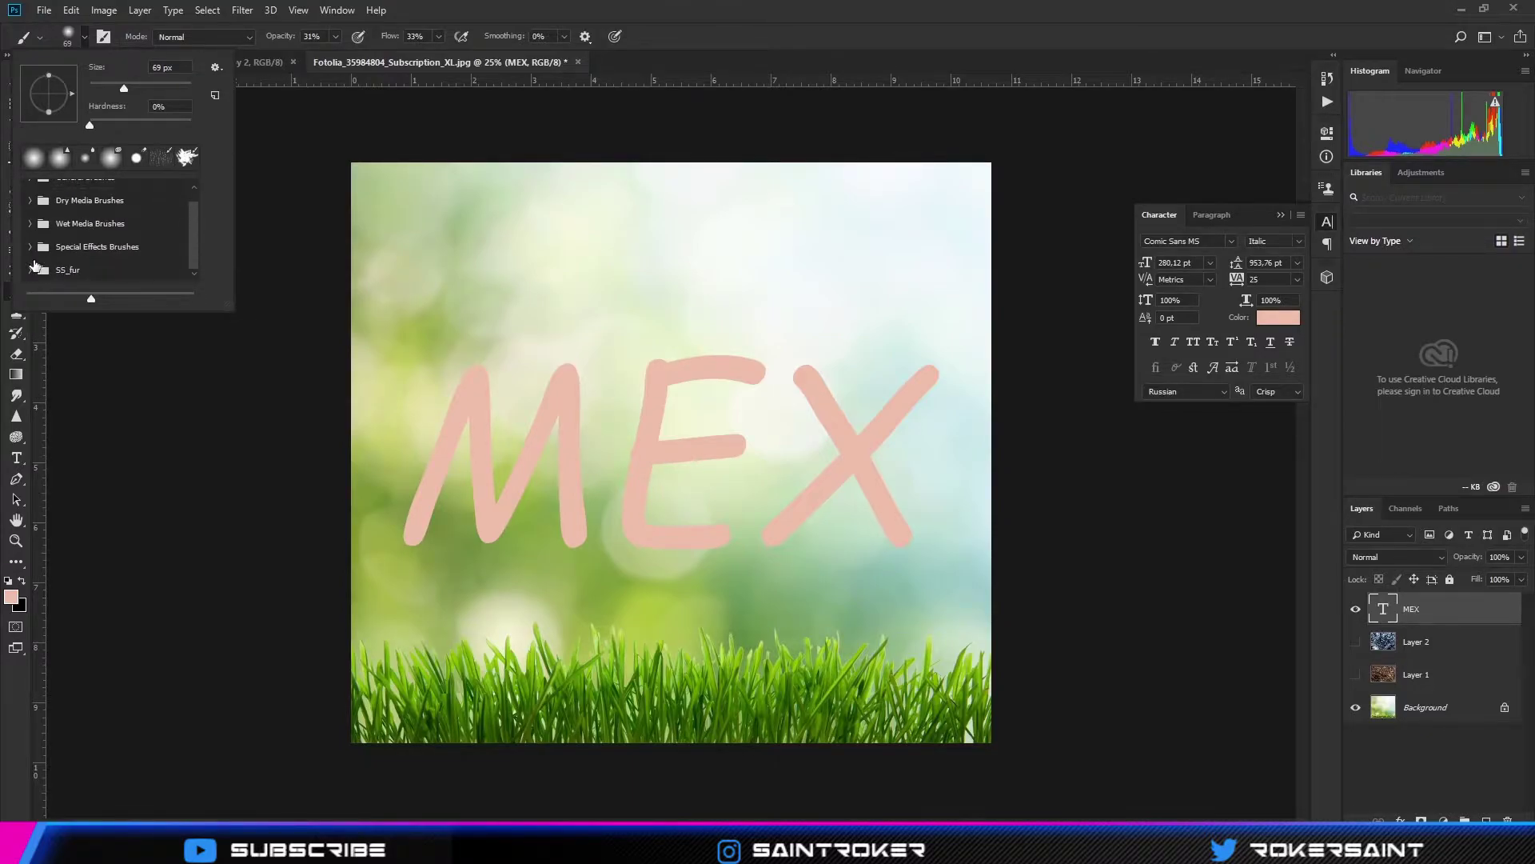
{"action": "left_click", "coordinate": [37, 270]}
- Scroll through the SS_fur set and select the double04 brush at 912 px
{"action": "scroll", "coordinate": [112, 248], "scroll_direction": "down", "scroll_amount": 1}
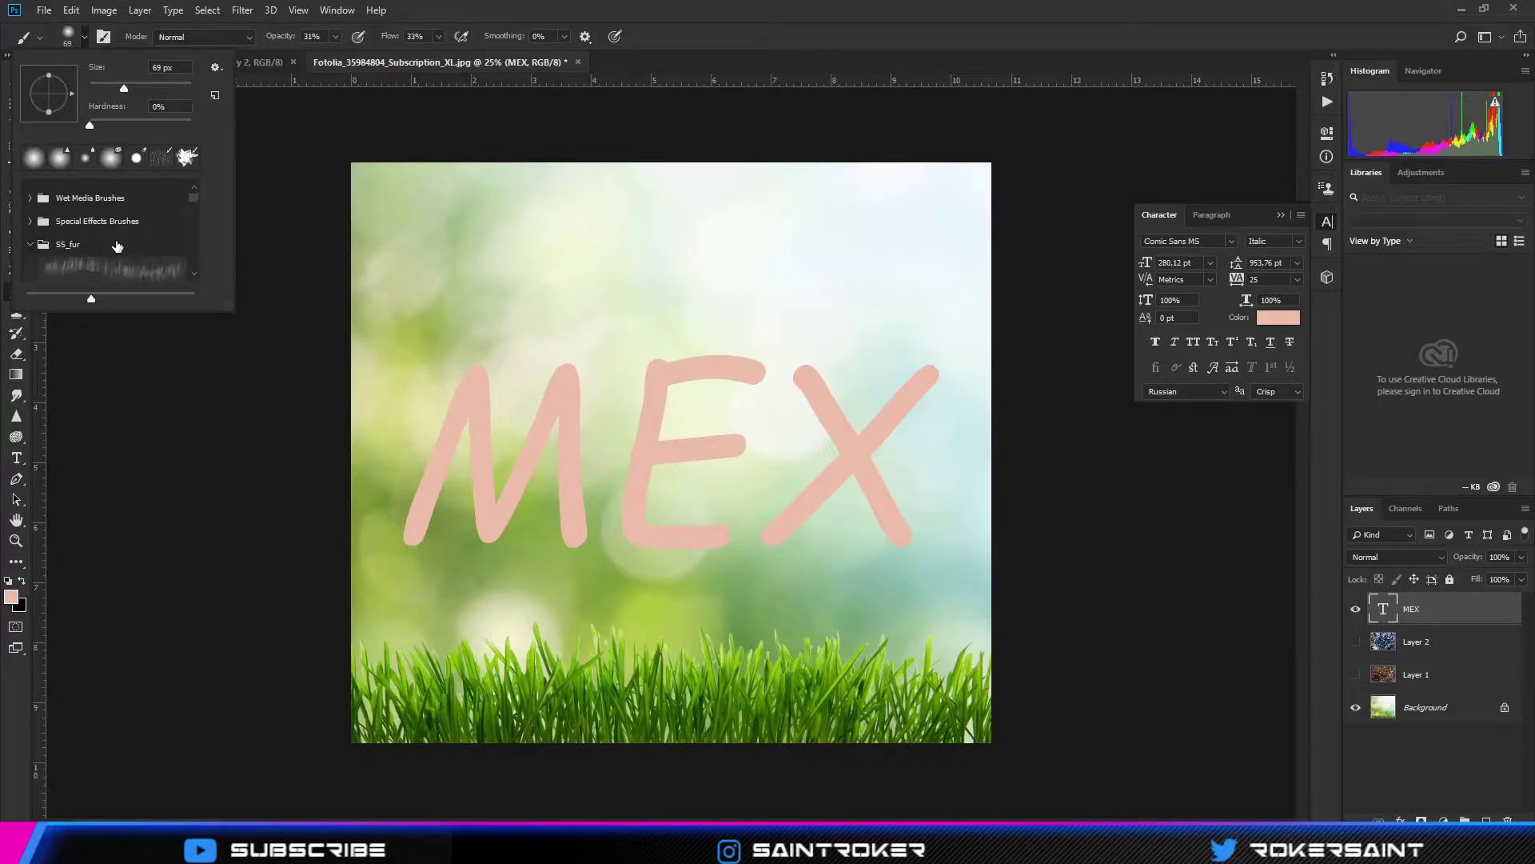
{"action": "scroll", "coordinate": [116, 246], "scroll_direction": "down", "scroll_amount": 1}
{"action": "scroll", "coordinate": [117, 247], "scroll_direction": "down", "scroll_amount": 1}
{"action": "scroll", "coordinate": [117, 247], "scroll_direction": "down", "scroll_amount": 1}
{"action": "scroll", "coordinate": [117, 247], "scroll_direction": "down", "scroll_amount": 1}
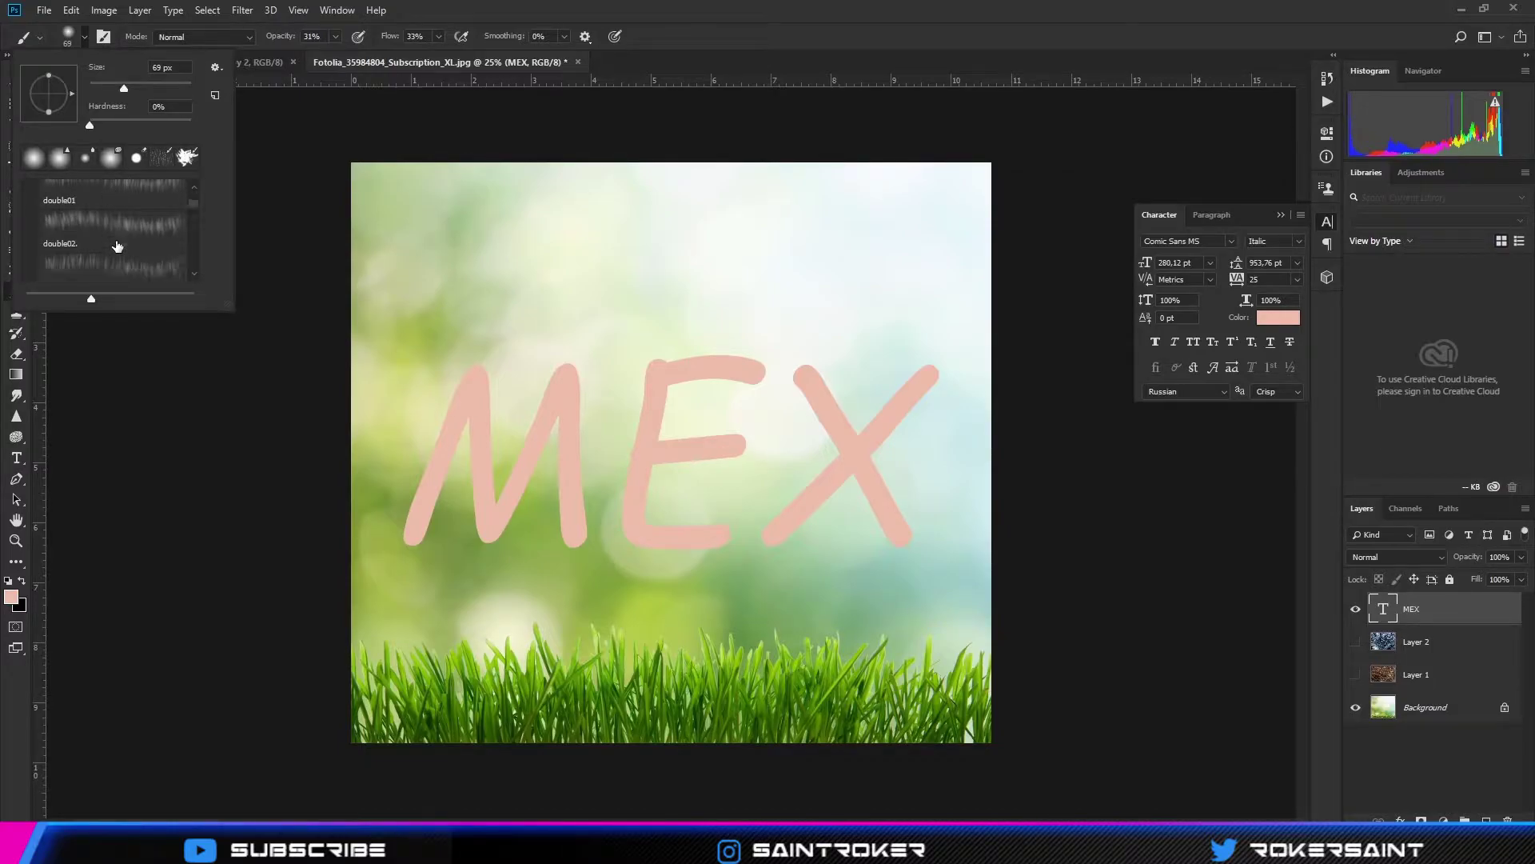
{"action": "scroll", "coordinate": [117, 247], "scroll_direction": "down", "scroll_amount": 1}
{"action": "scroll", "coordinate": [116, 246], "scroll_direction": "down", "scroll_amount": 2}
{"action": "scroll", "coordinate": [117, 246], "scroll_direction": "down", "scroll_amount": 1}
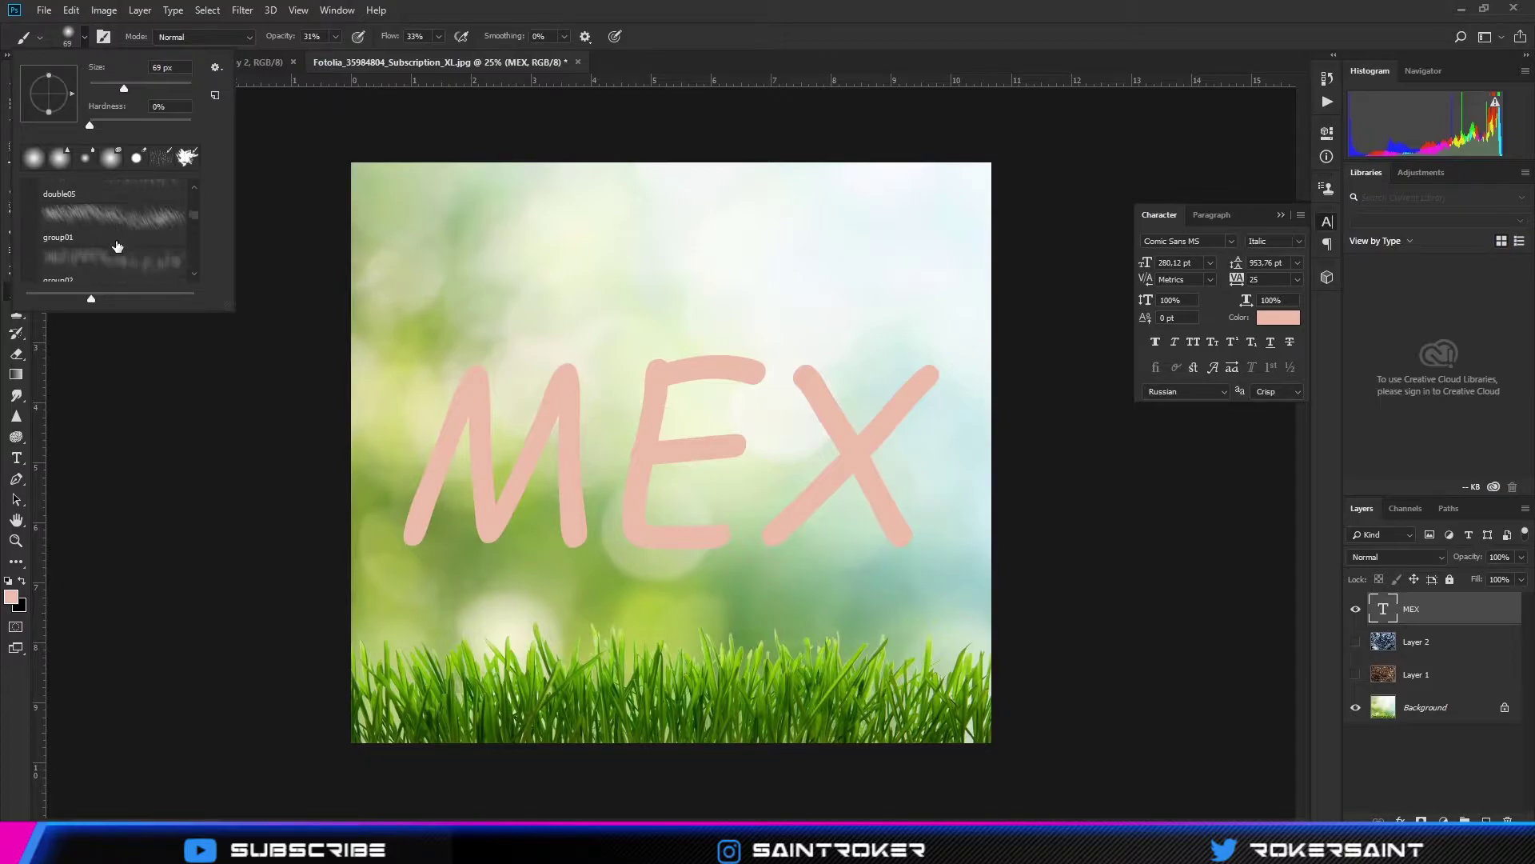
{"action": "scroll", "coordinate": [117, 246], "scroll_direction": "down", "scroll_amount": 1}
{"action": "scroll", "coordinate": [117, 247], "scroll_direction": "down", "scroll_amount": 2}
{"action": "scroll", "coordinate": [116, 246], "scroll_direction": "down", "scroll_amount": 2}
{"action": "scroll", "coordinate": [117, 247], "scroll_direction": "down", "scroll_amount": 1}
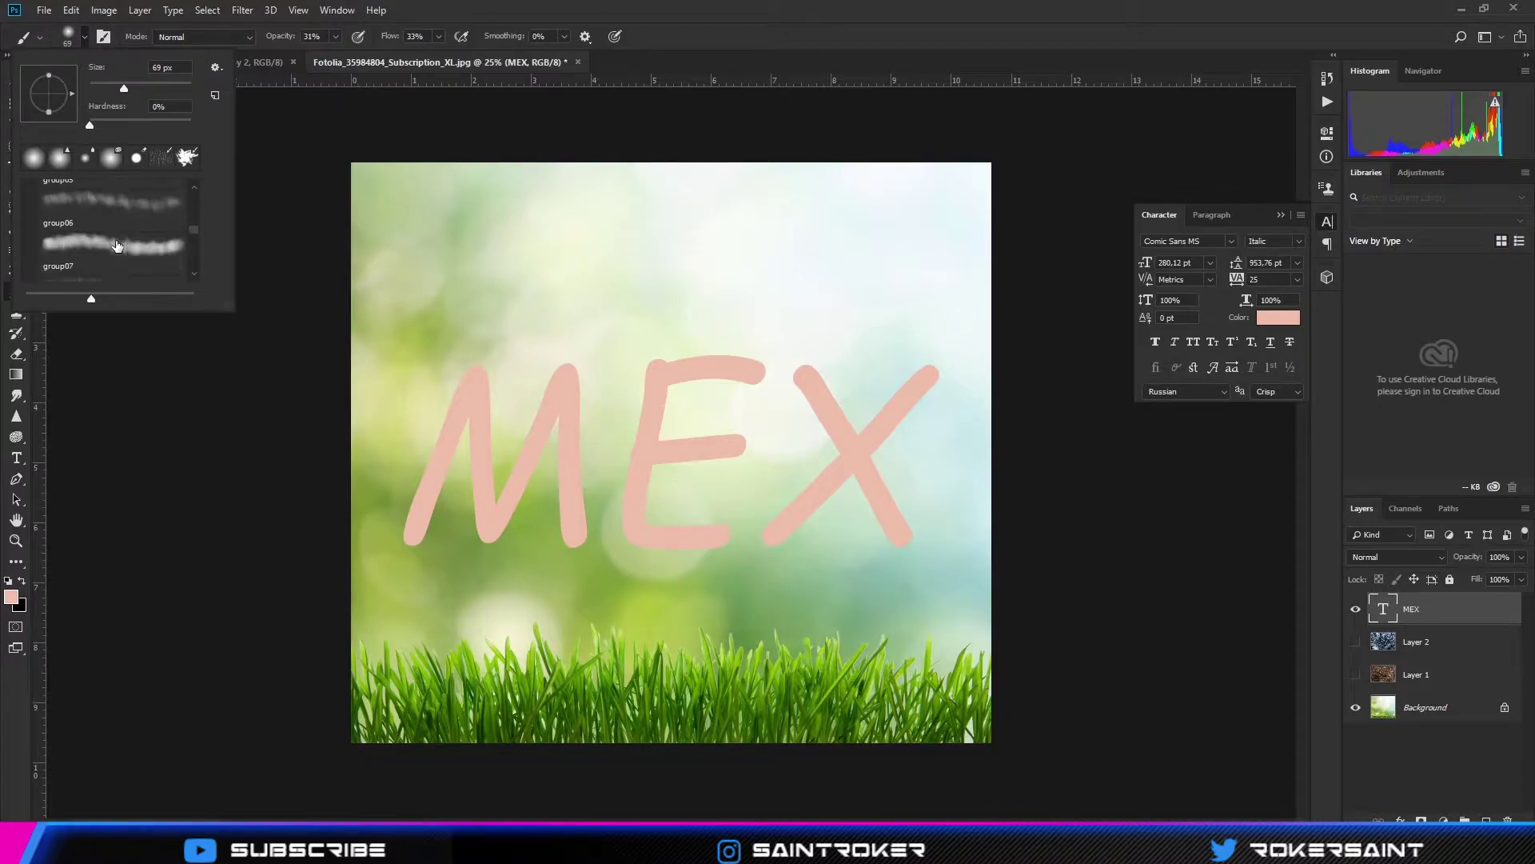
{"action": "scroll", "coordinate": [116, 246], "scroll_direction": "down", "scroll_amount": 1}
{"action": "scroll", "coordinate": [116, 246], "scroll_direction": "down", "scroll_amount": 1}
{"action": "scroll", "coordinate": [116, 246], "scroll_direction": "down", "scroll_amount": 1}
{"action": "scroll", "coordinate": [117, 246], "scroll_direction": "down", "scroll_amount": 1}
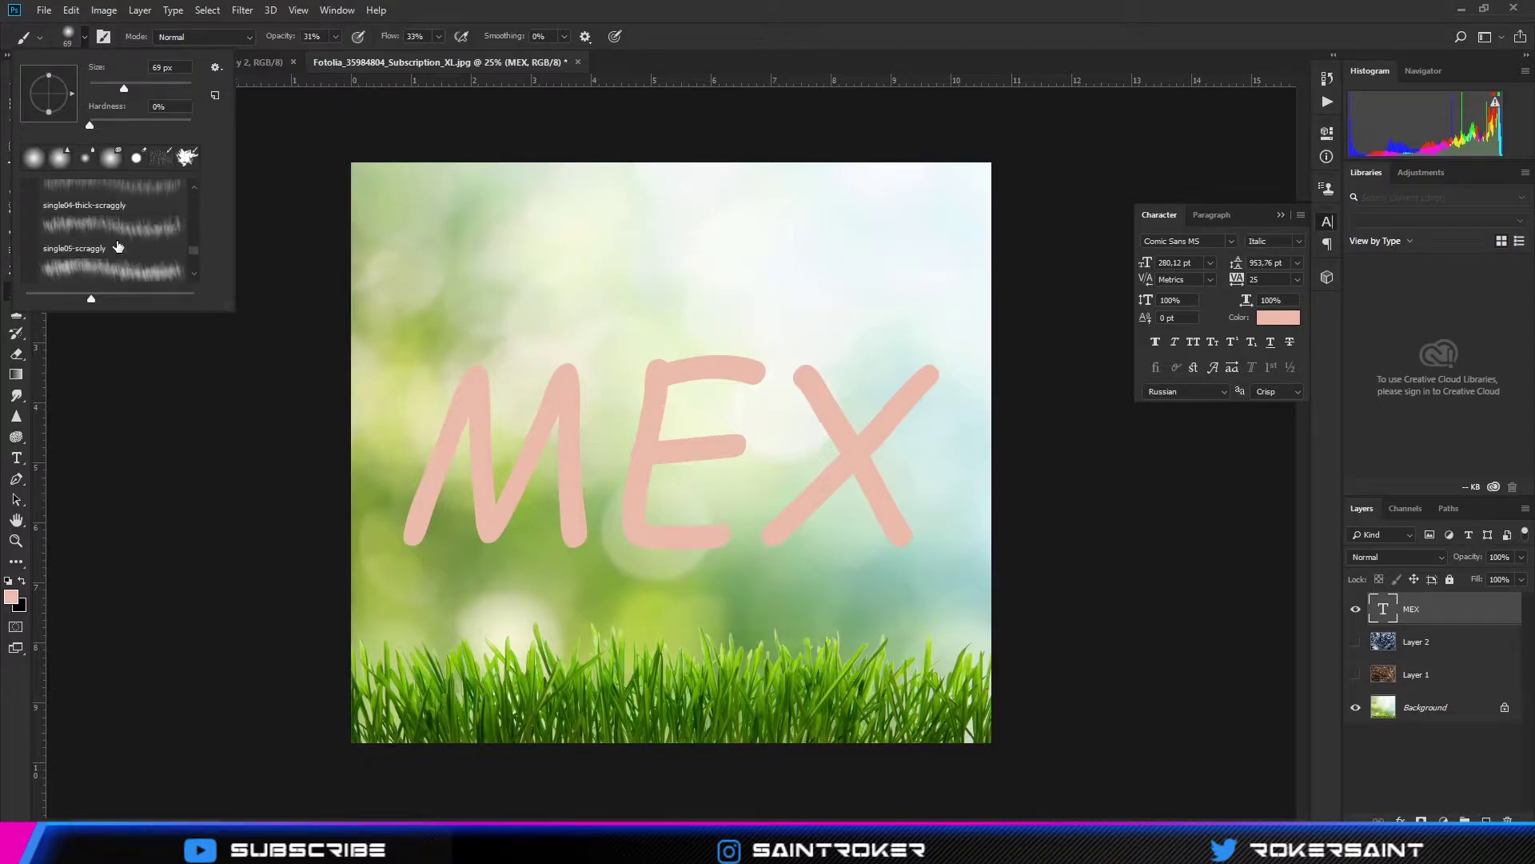
{"action": "scroll", "coordinate": [117, 246], "scroll_direction": "down", "scroll_amount": 1}
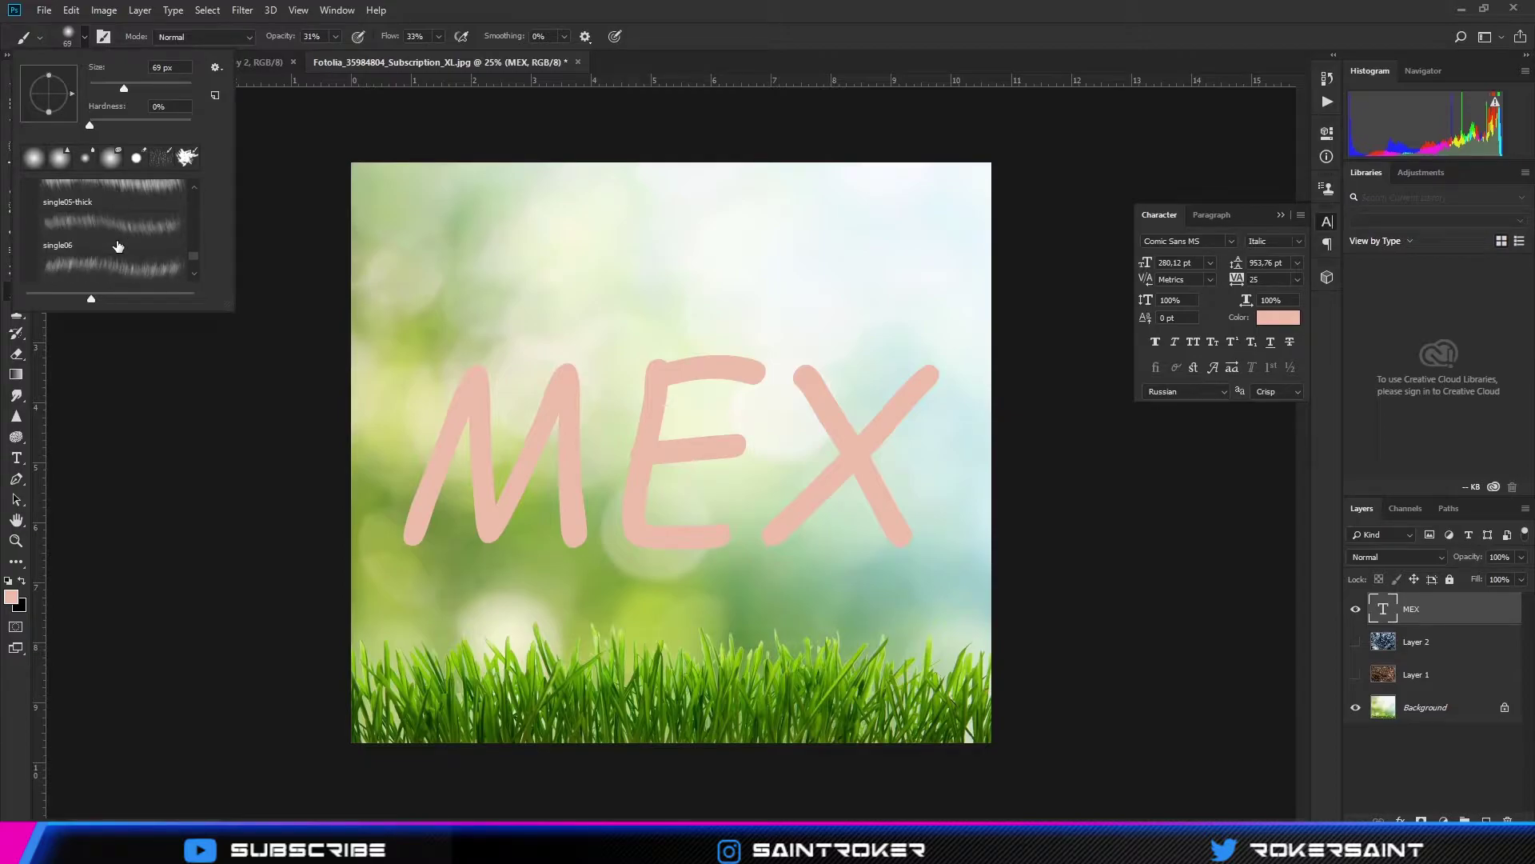
{"action": "scroll", "coordinate": [112, 240], "scroll_direction": "up", "scroll_amount": 2}
{"action": "scroll", "coordinate": [106, 233], "scroll_direction": "up", "scroll_amount": 2}
{"action": "scroll", "coordinate": [98, 228], "scroll_direction": "up", "scroll_amount": 2}
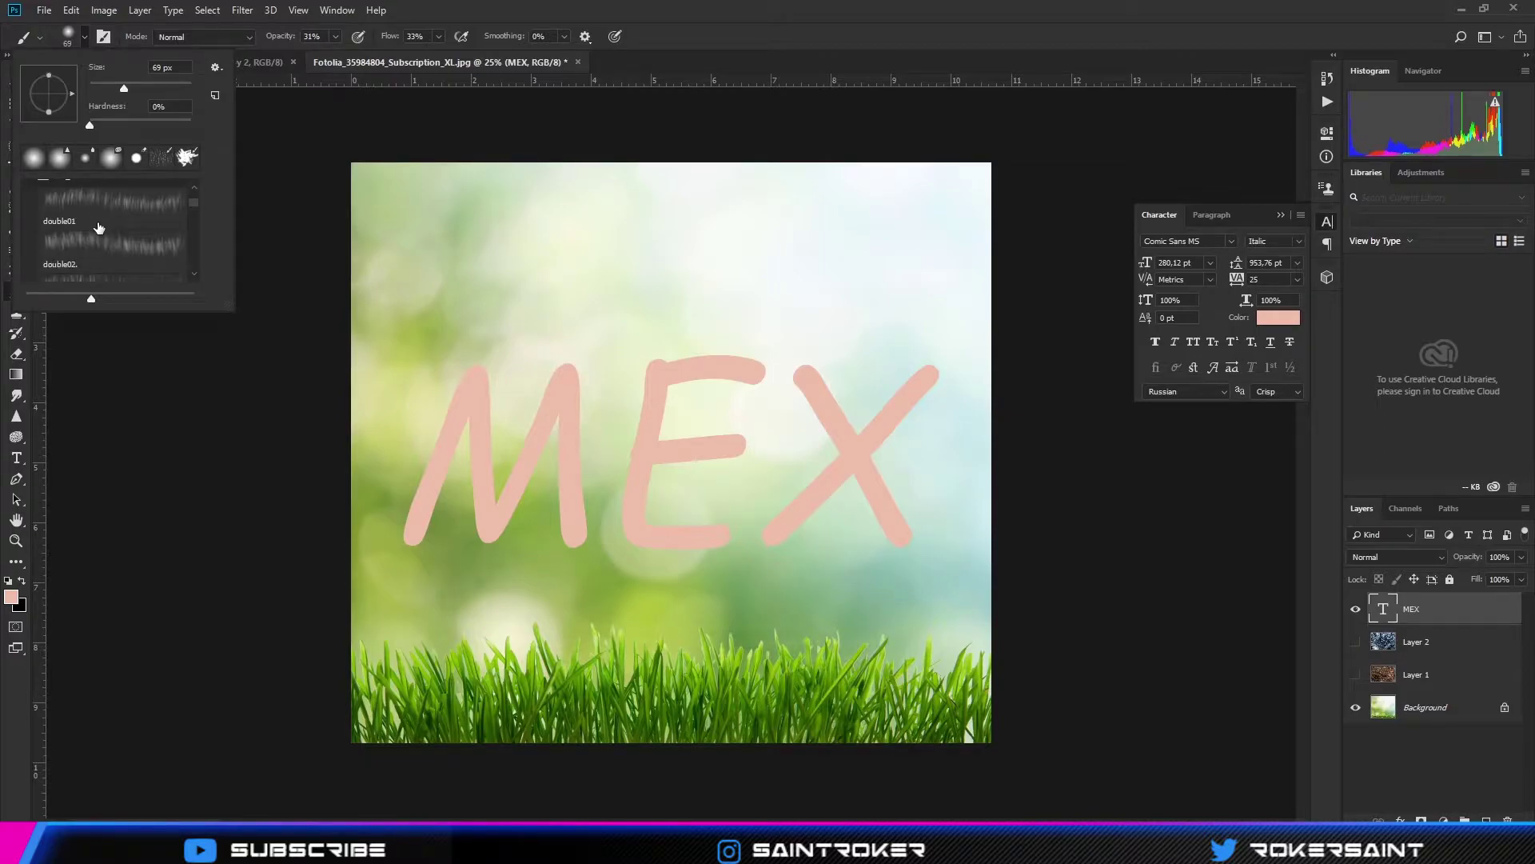
{"action": "scroll", "coordinate": [98, 236], "scroll_direction": "down", "scroll_amount": 1}
{"action": "scroll", "coordinate": [99, 247], "scroll_direction": "down", "scroll_amount": 1}
{"action": "scroll", "coordinate": [100, 252], "scroll_direction": "down", "scroll_amount": 2}
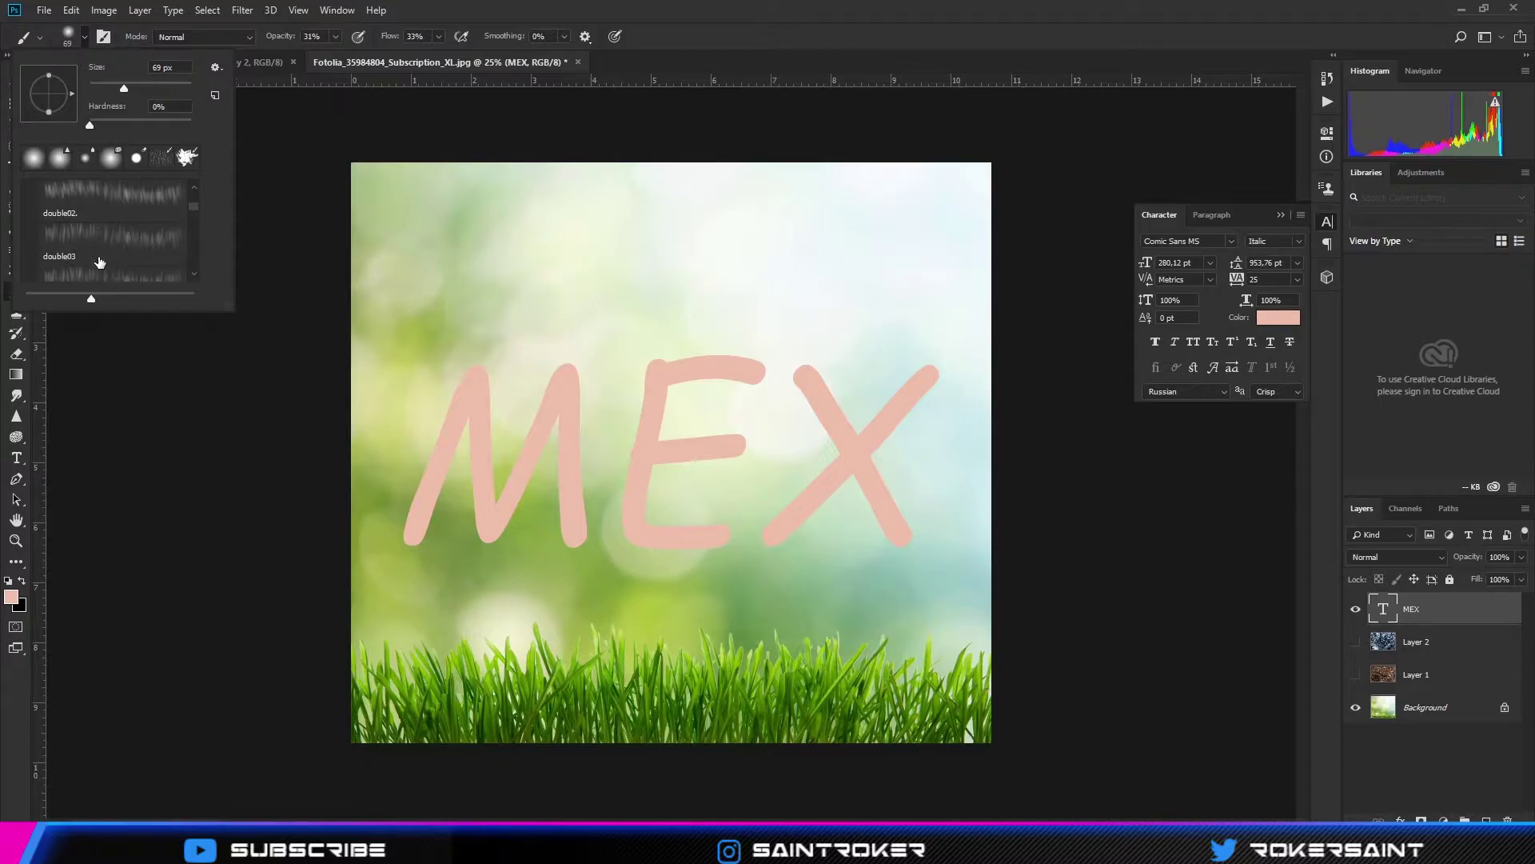
{"action": "scroll", "coordinate": [101, 256], "scroll_direction": "down", "scroll_amount": 1}
{"action": "scroll", "coordinate": [103, 257], "scroll_direction": "down", "scroll_amount": 1}
{"action": "left_click", "coordinate": [110, 242]}
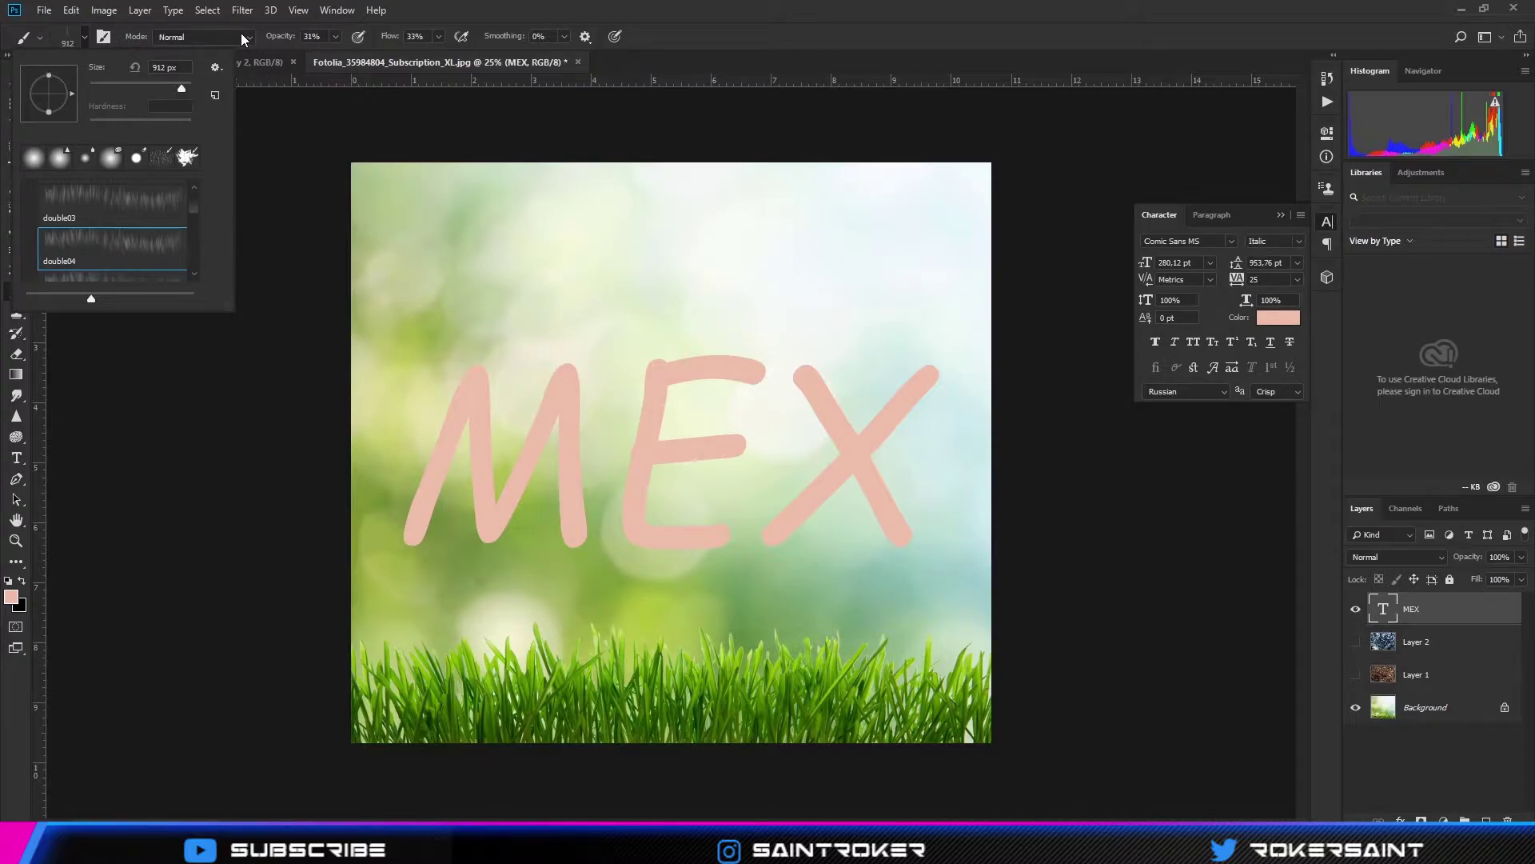
- Close the brush preset list and confirm rasterizing the MEX text layer
{"action": "key", "text": "Return"}
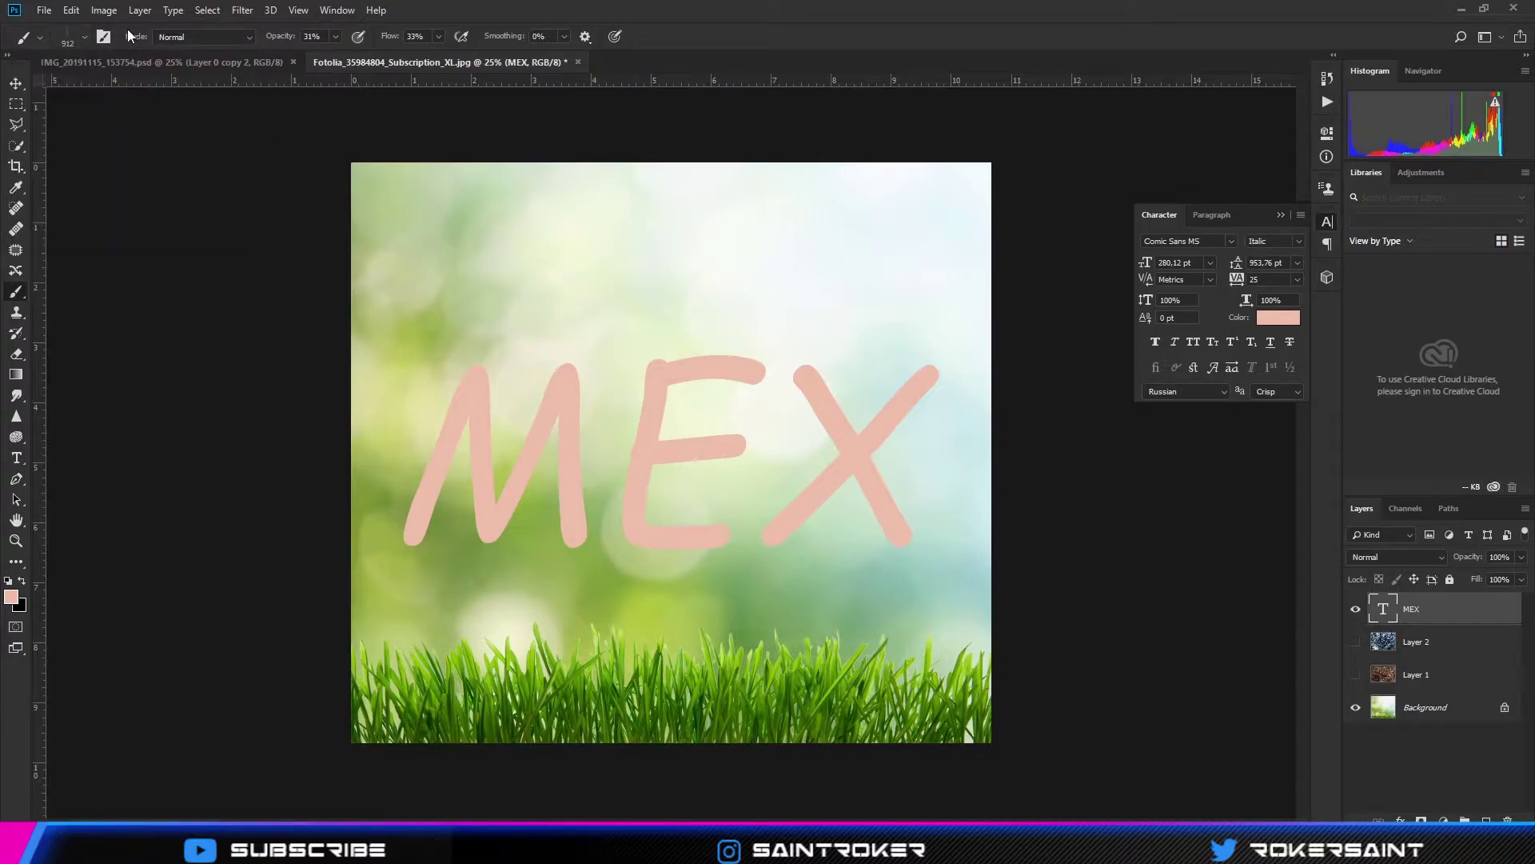
{"action": "left_click", "coordinate": [176, 189]}
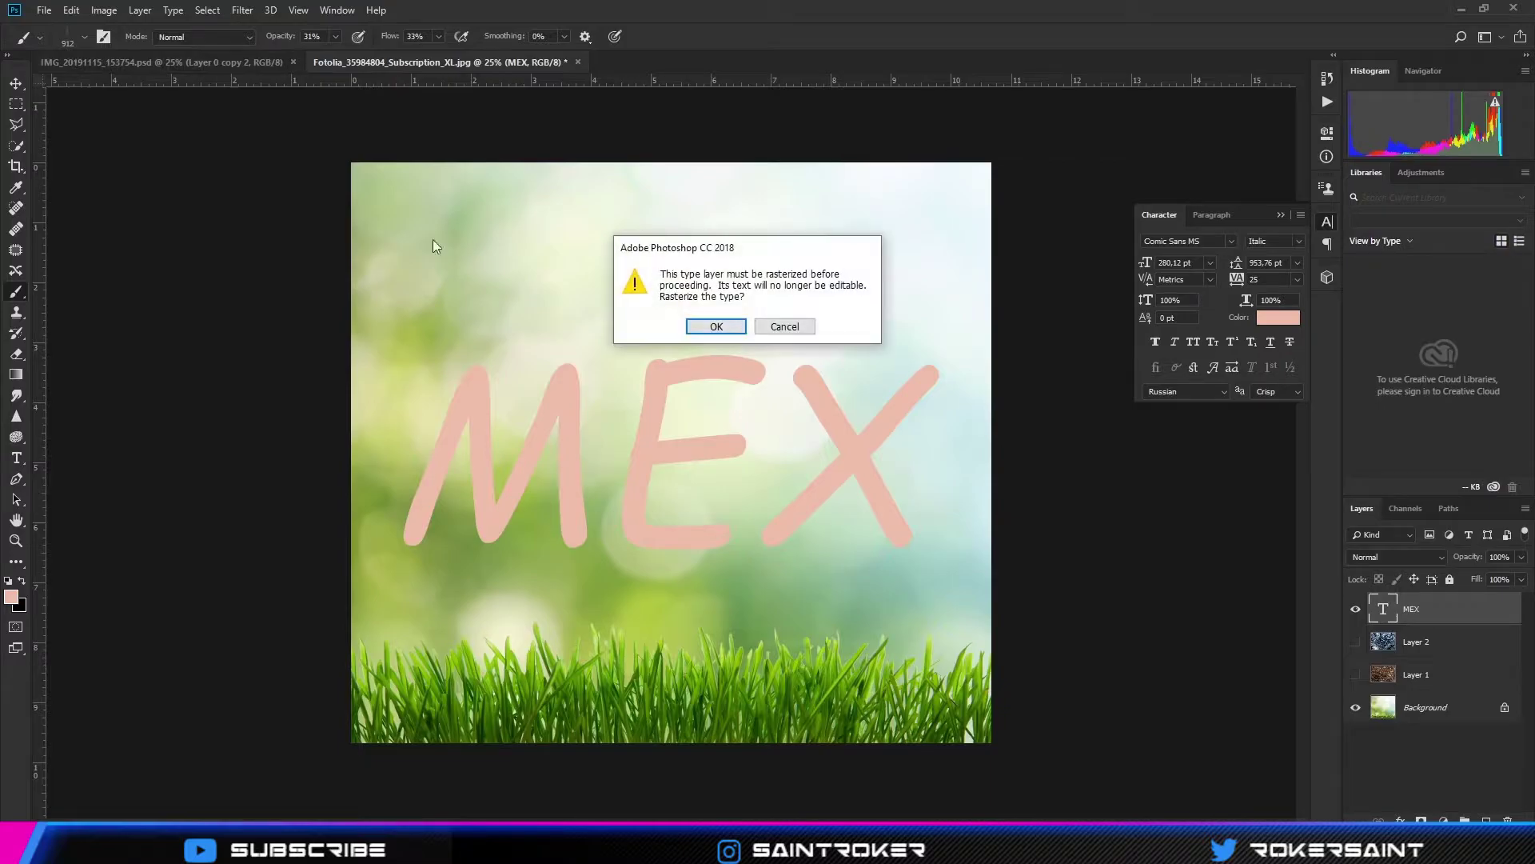
{"action": "left_click", "coordinate": [716, 325]}
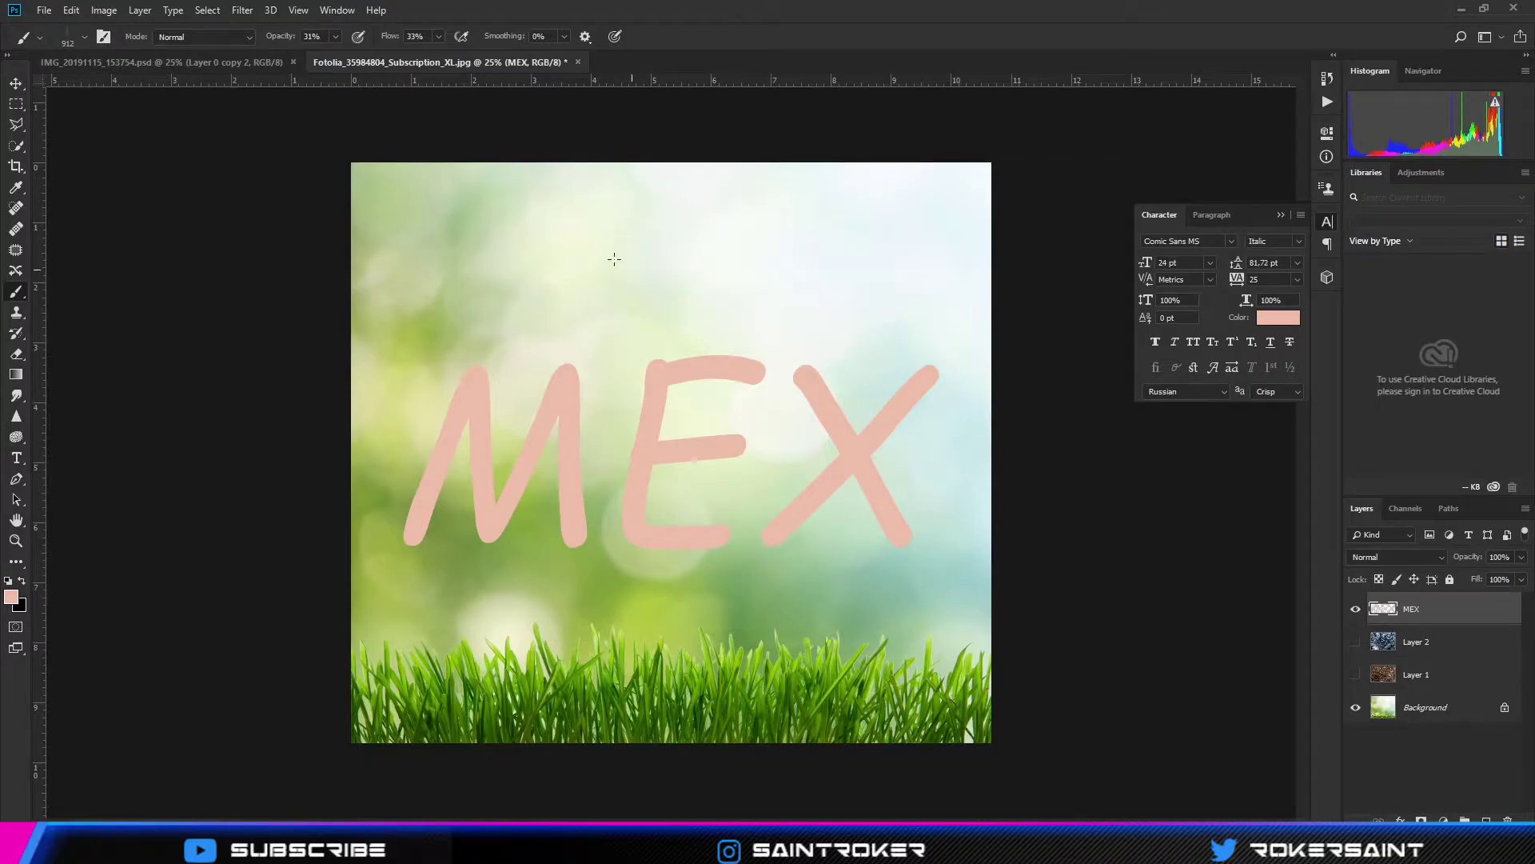
- Show the Brush Settings panel and switch to the Move tool
{"action": "left_click", "coordinate": [336, 10]}
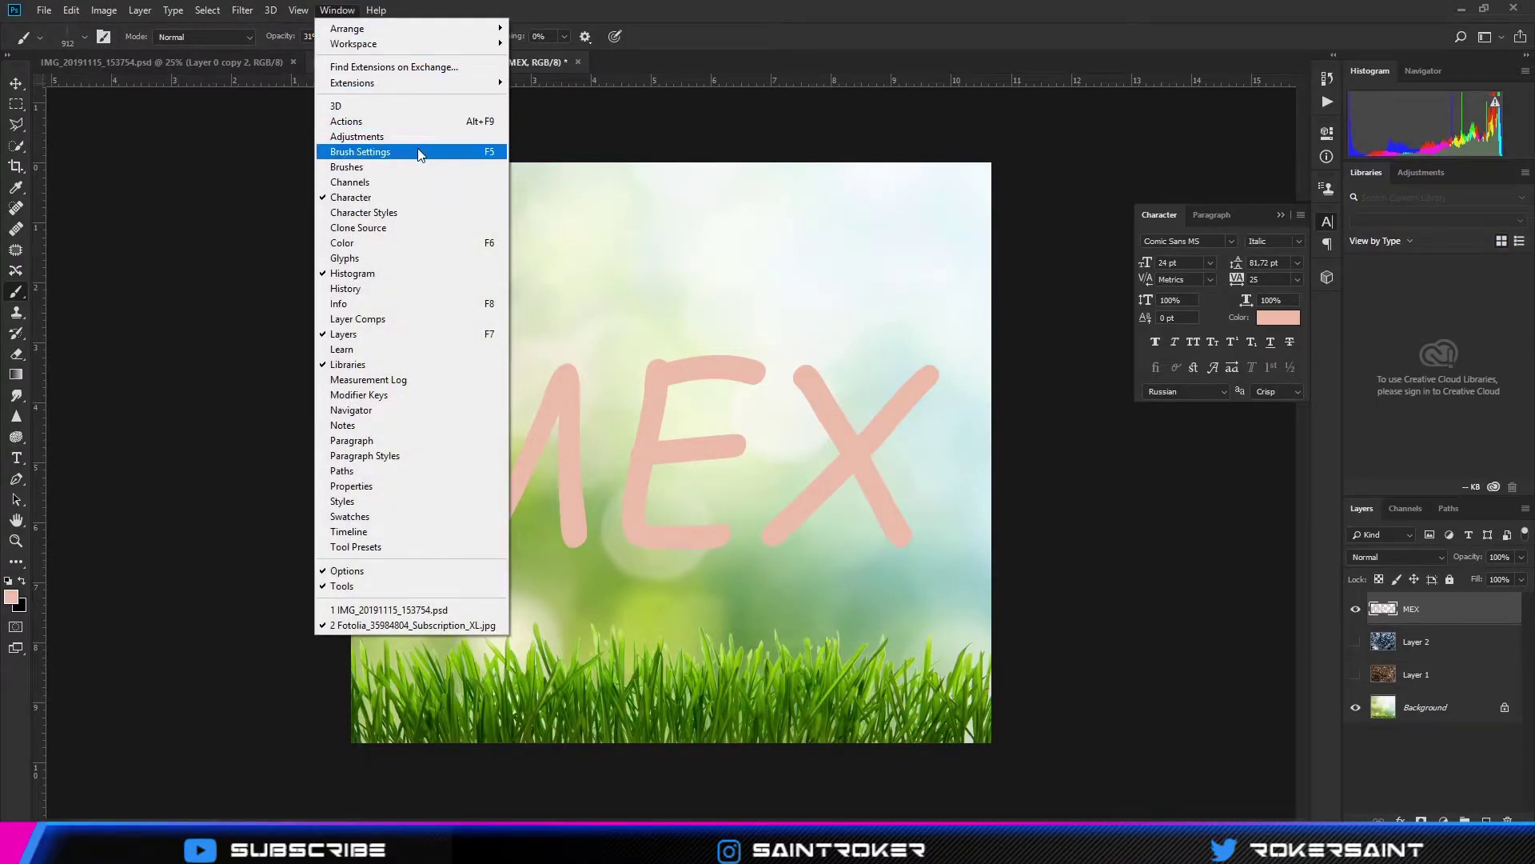
{"action": "left_click", "coordinate": [417, 151]}
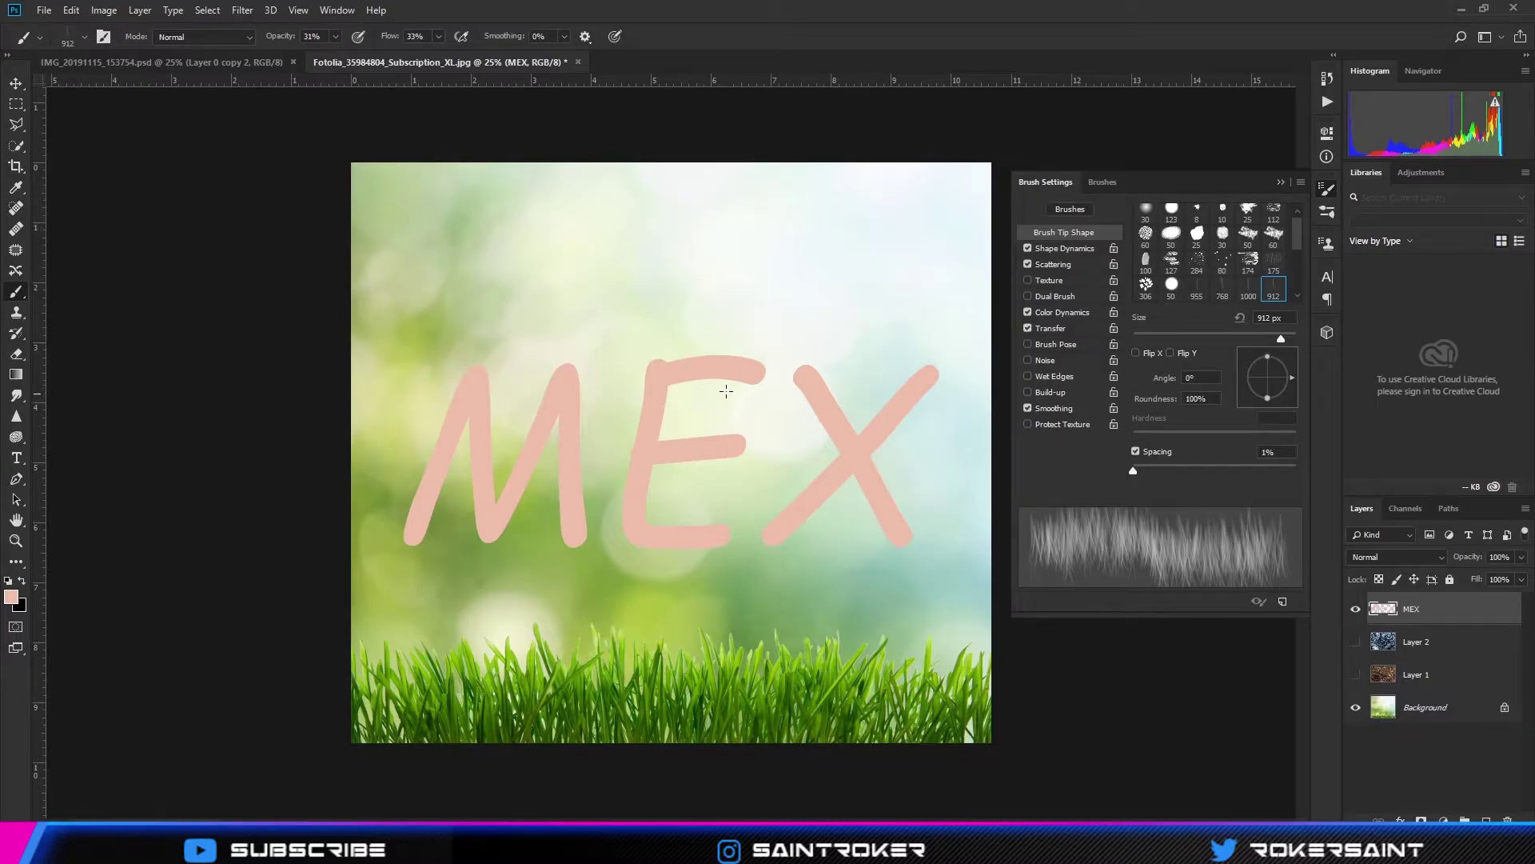
{"action": "left_click", "coordinate": [16, 83]}
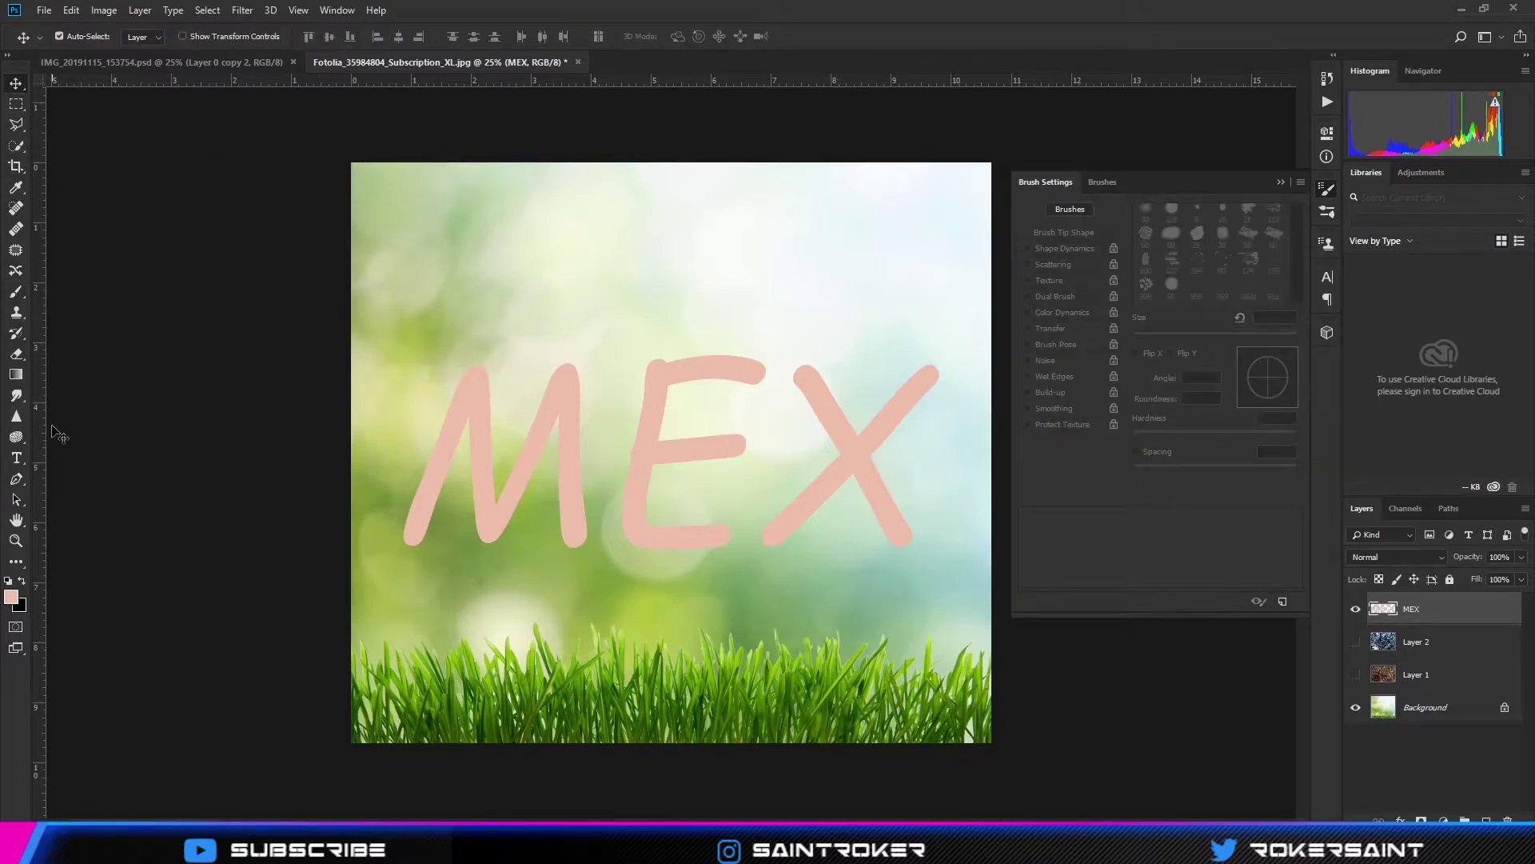
- Briefly check the Type tool's font size, then return to the Move tool
{"action": "key", "text": "t"}
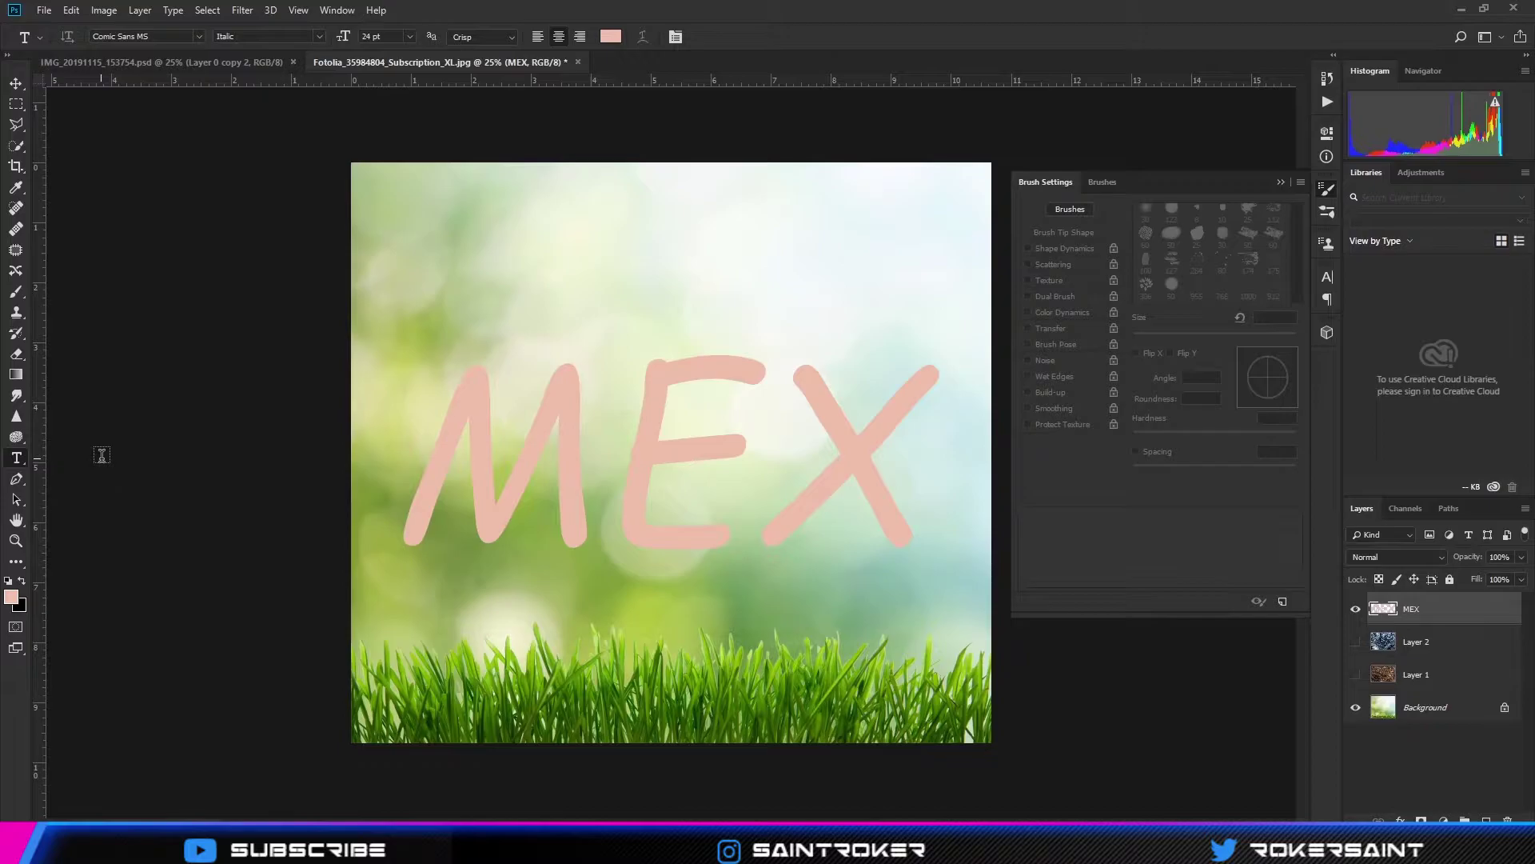
{"action": "left_click", "coordinate": [337, 41]}
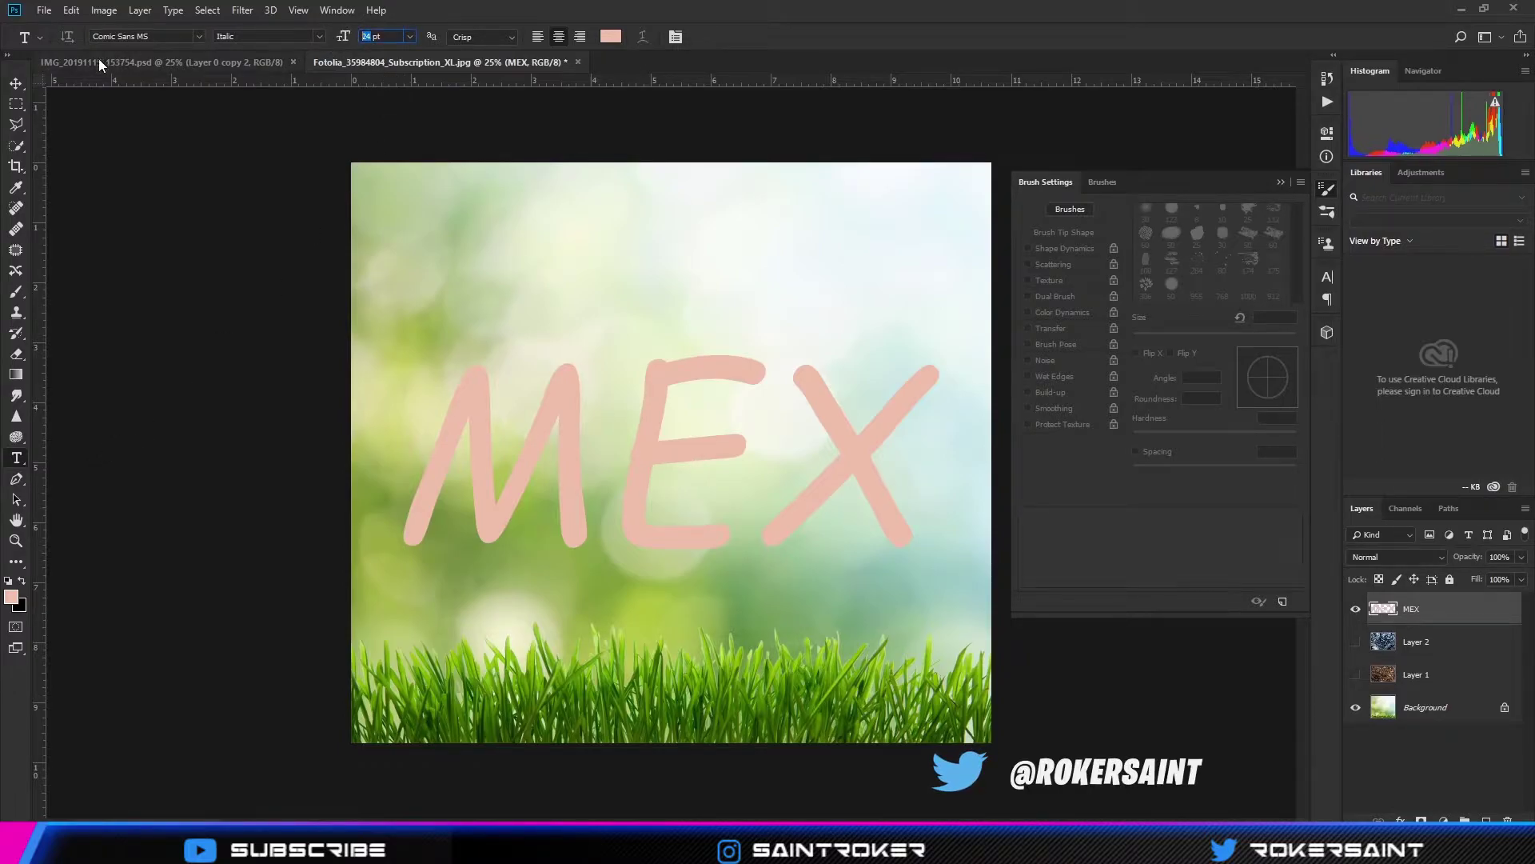
{"action": "left_click", "coordinate": [16, 83]}
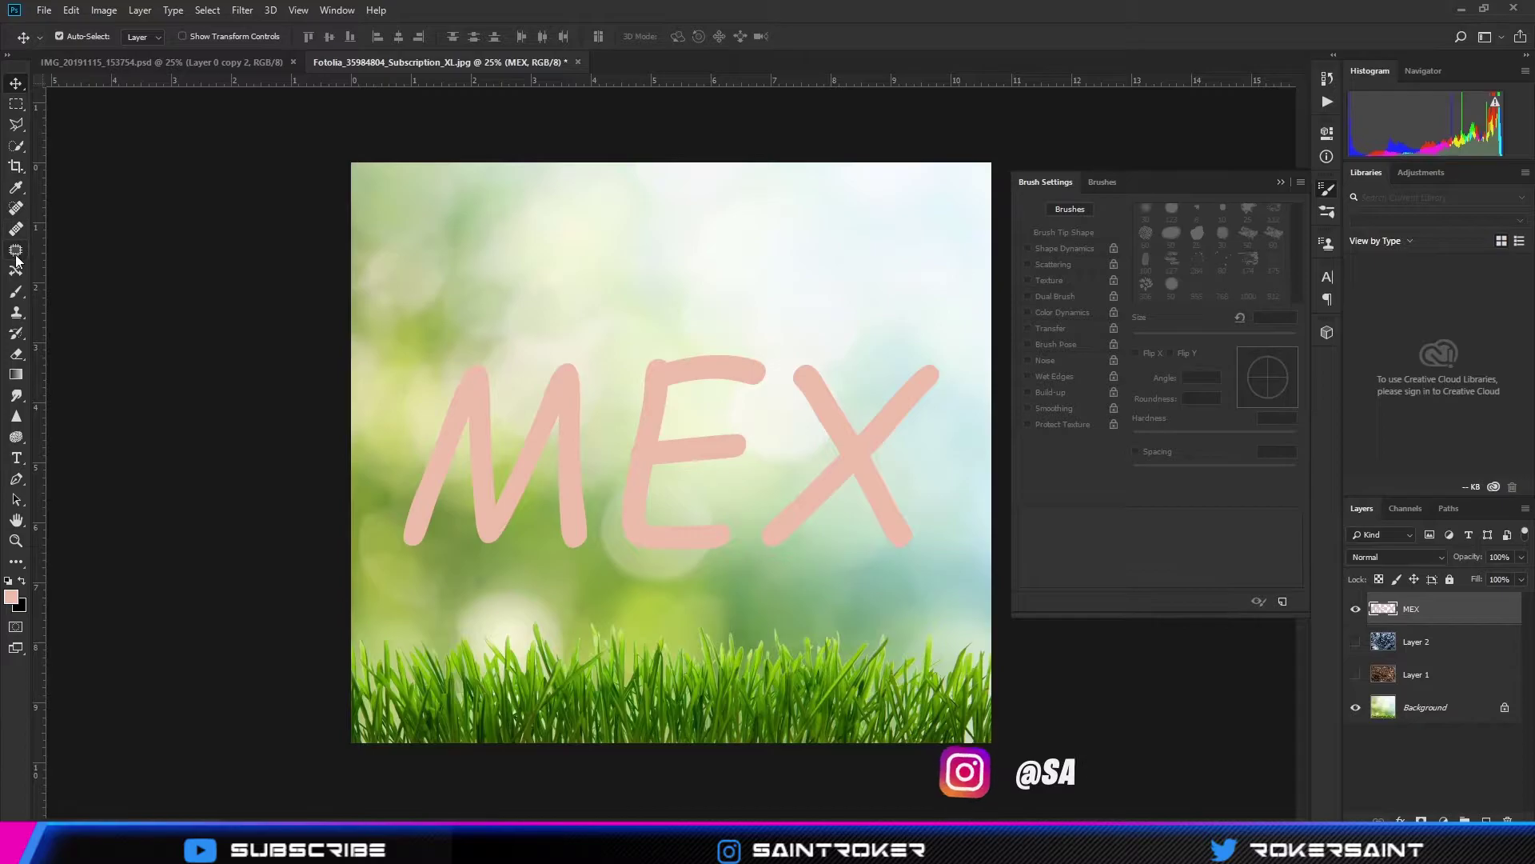
- With the Brush tool, collapse the default brush groups and pick double04 from SS_fur
{"action": "left_click", "coordinate": [22, 296]}
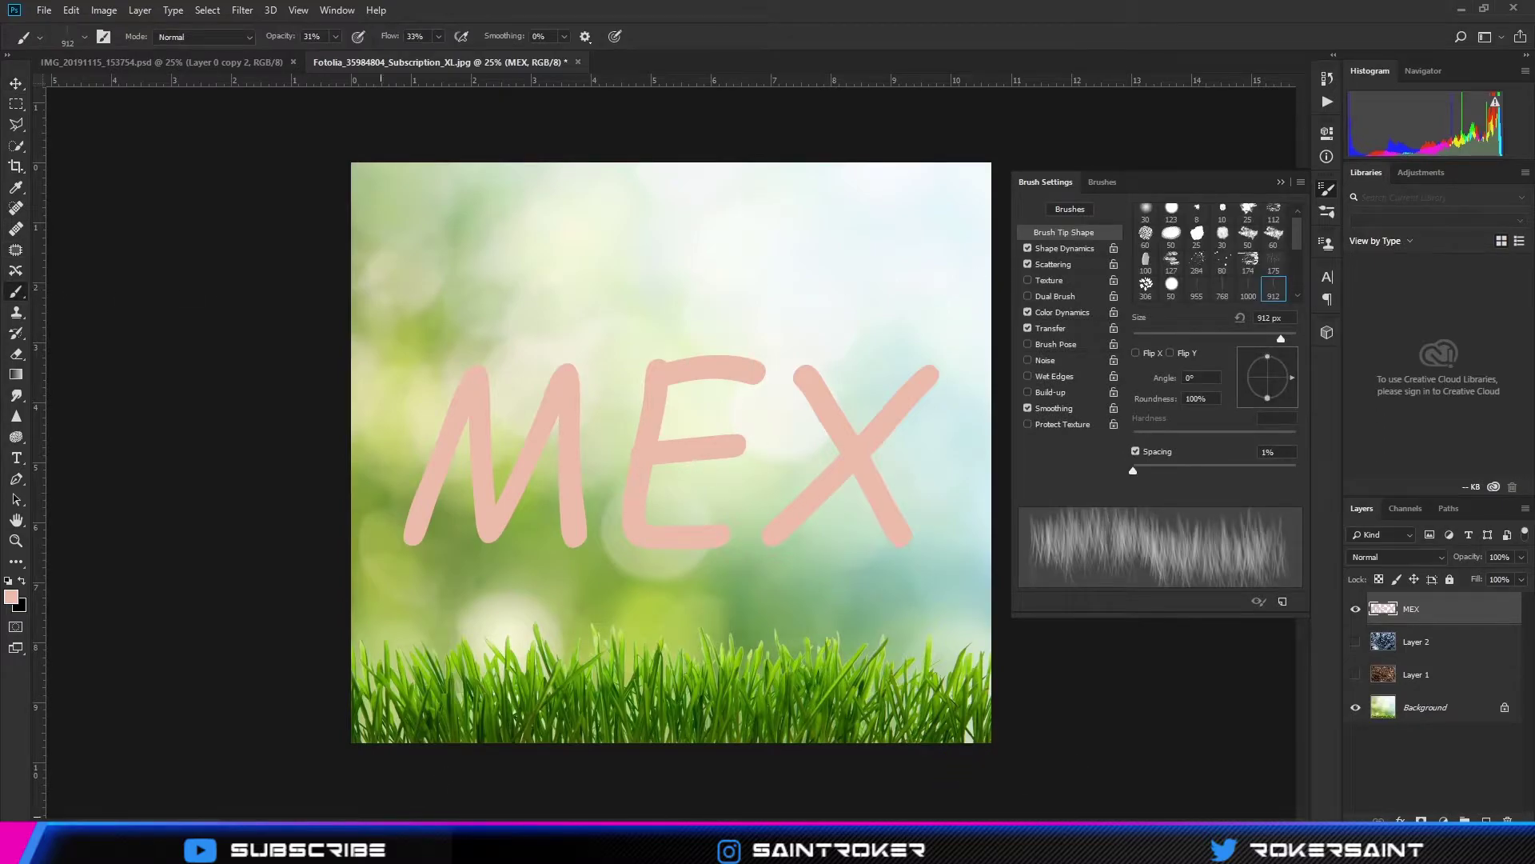
{"action": "left_click", "coordinate": [1102, 181]}
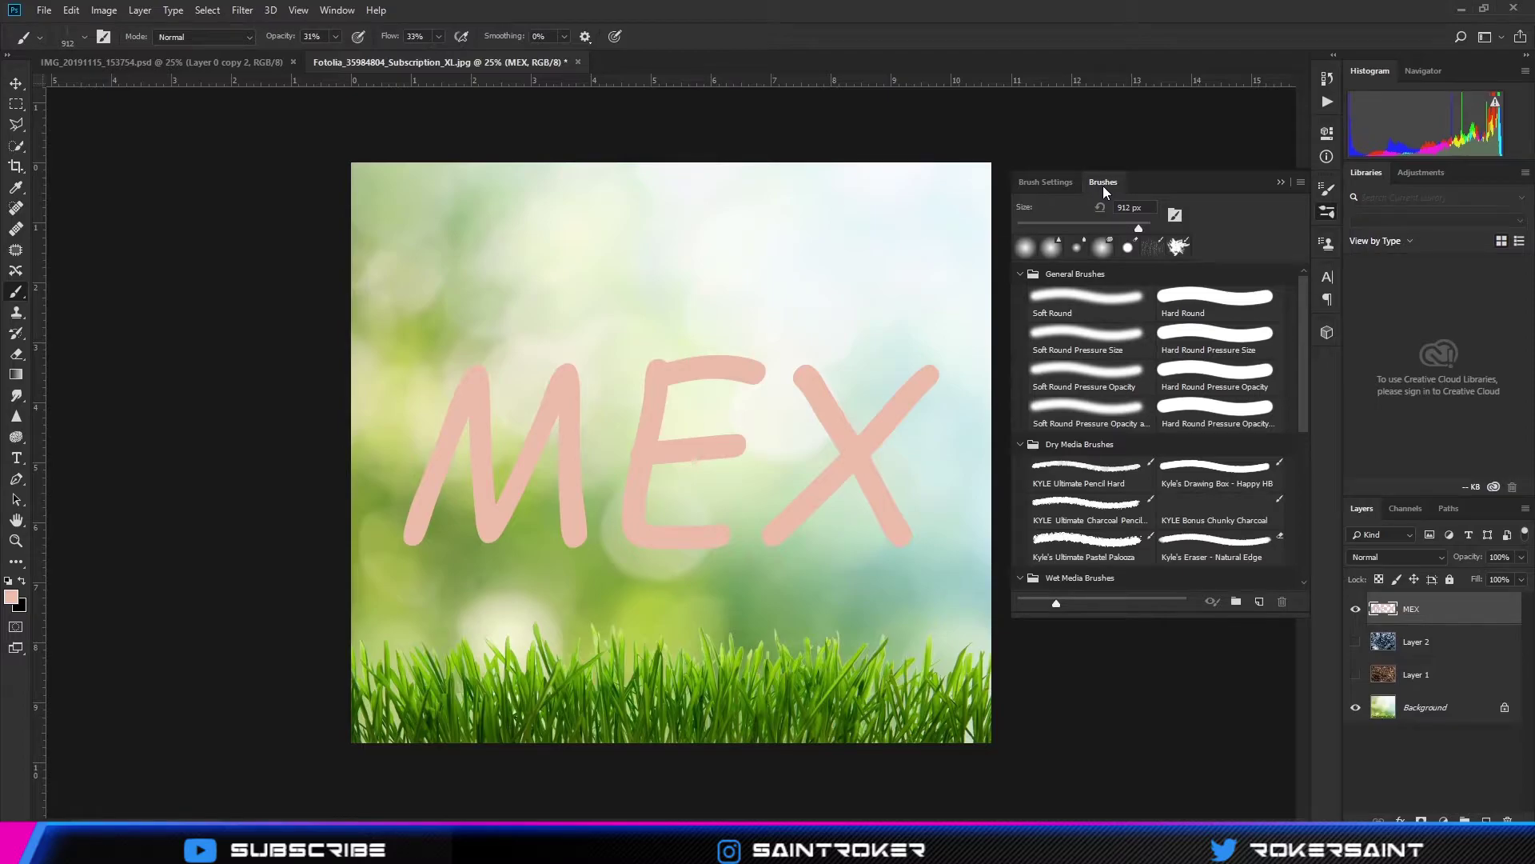
{"action": "left_click", "coordinate": [1021, 274]}
{"action": "left_click", "coordinate": [1019, 297]}
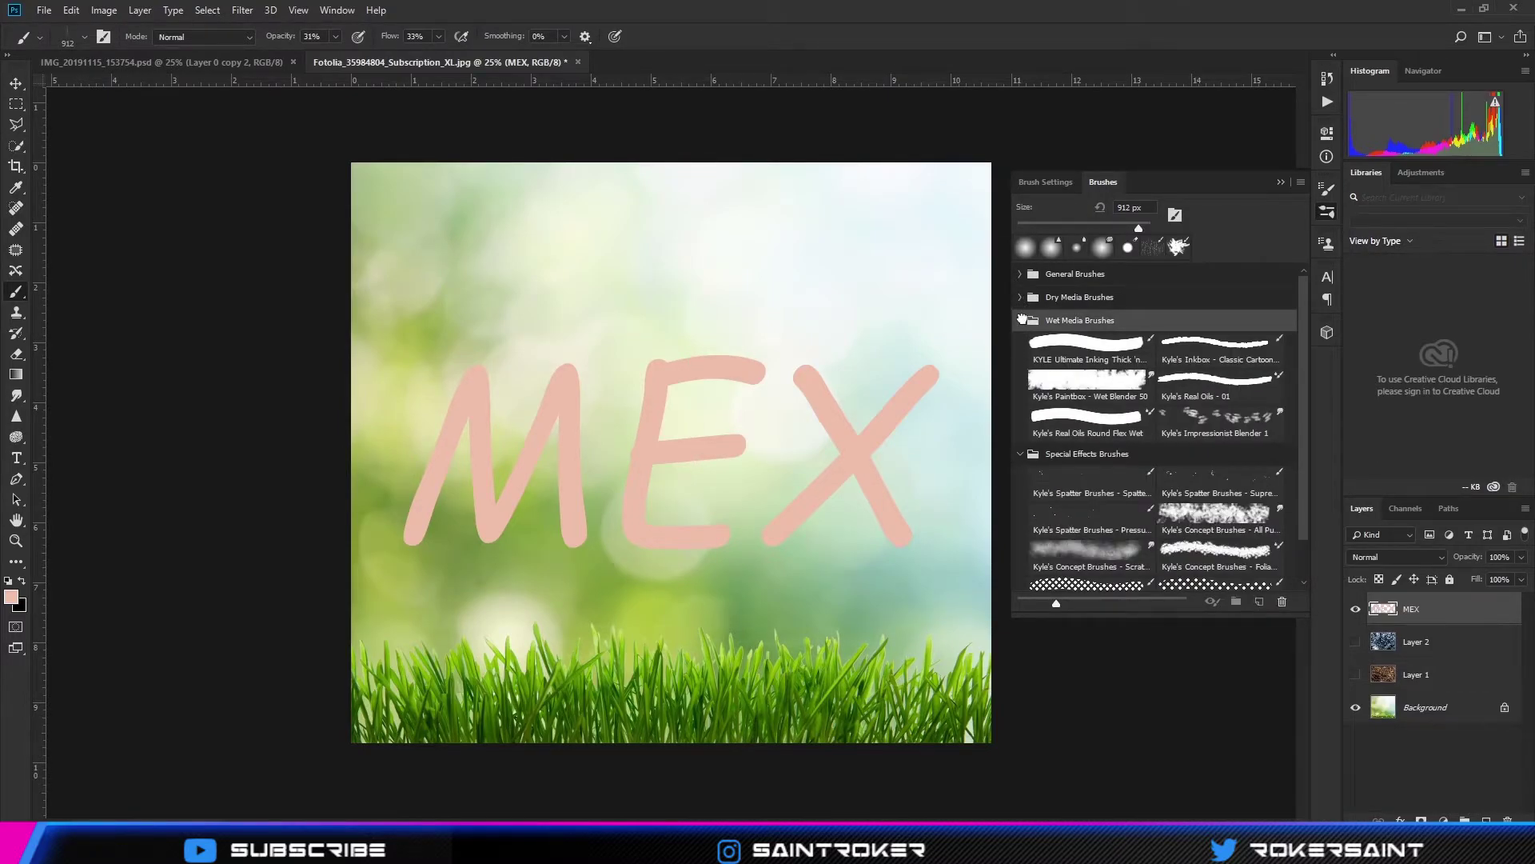
{"action": "left_click", "coordinate": [1019, 320]}
{"action": "left_click", "coordinate": [1020, 367]}
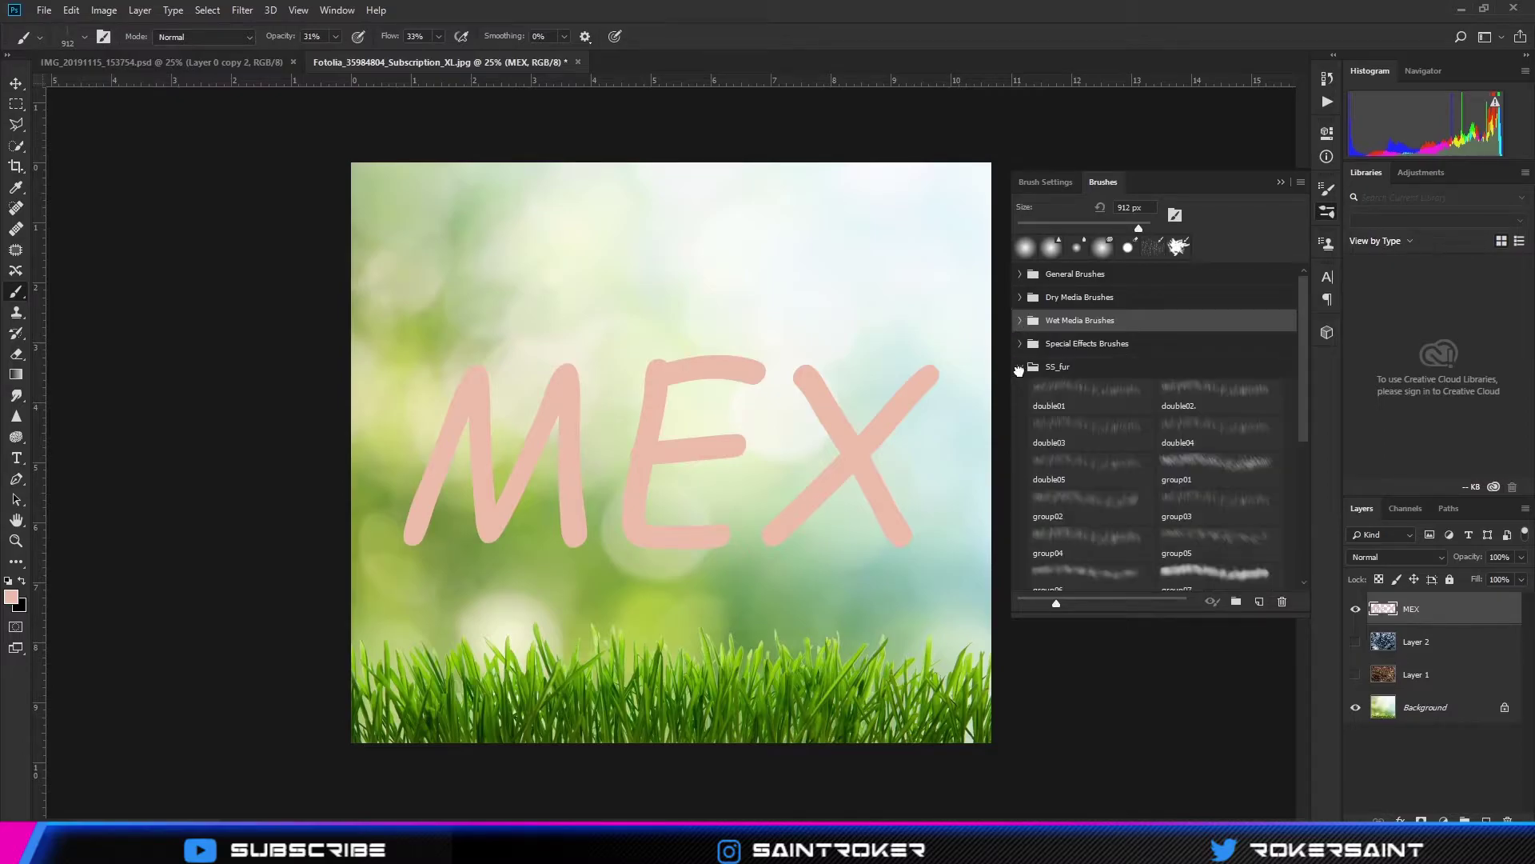
{"action": "left_click", "coordinate": [1215, 433]}
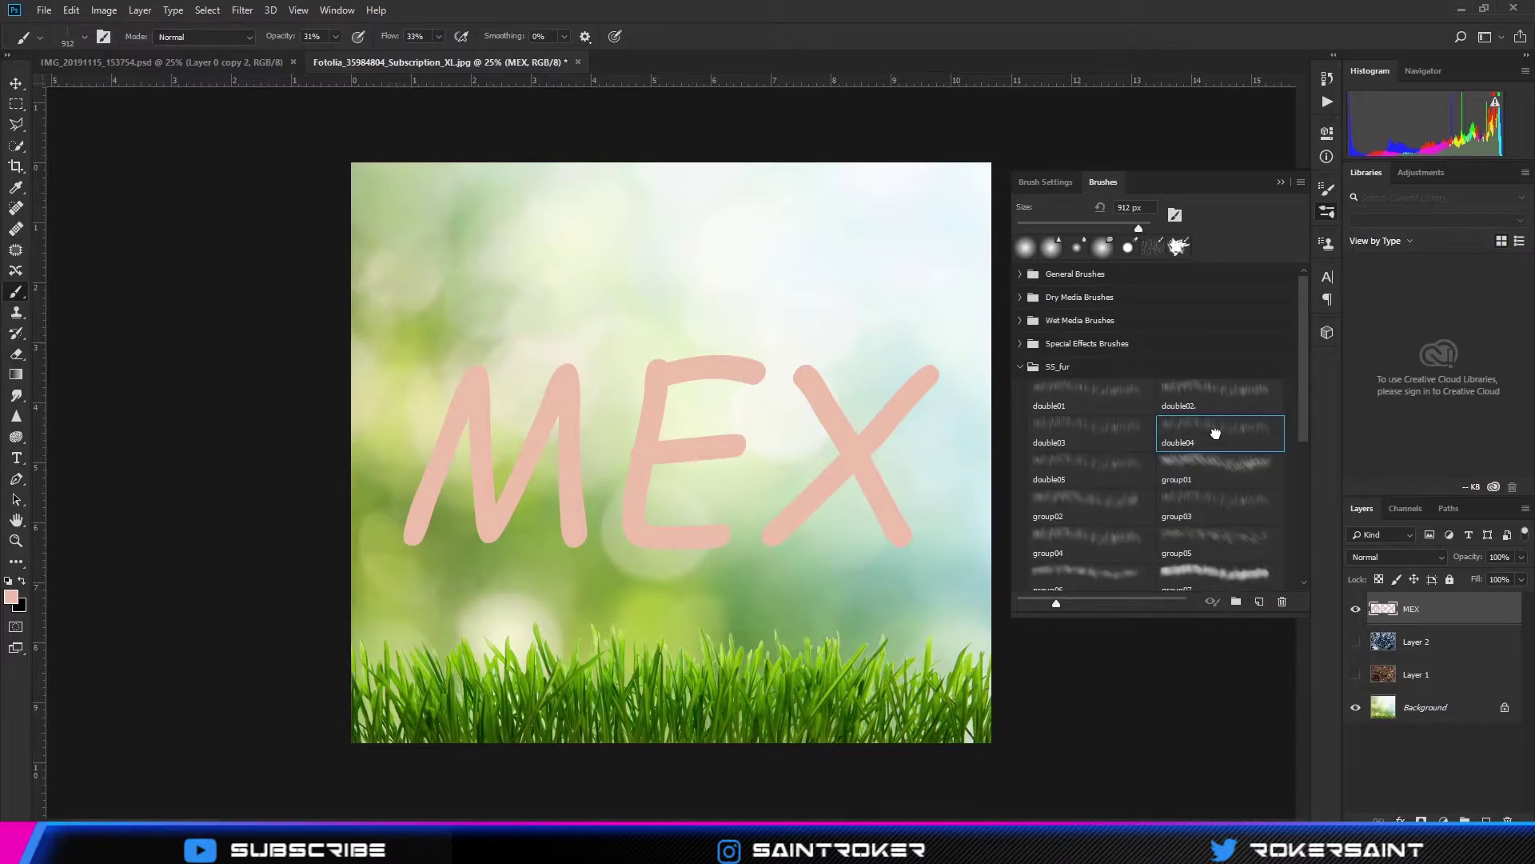
- Set the double04 brush size to 135 px in Brush Settings
{"action": "left_click", "coordinate": [1046, 183]}
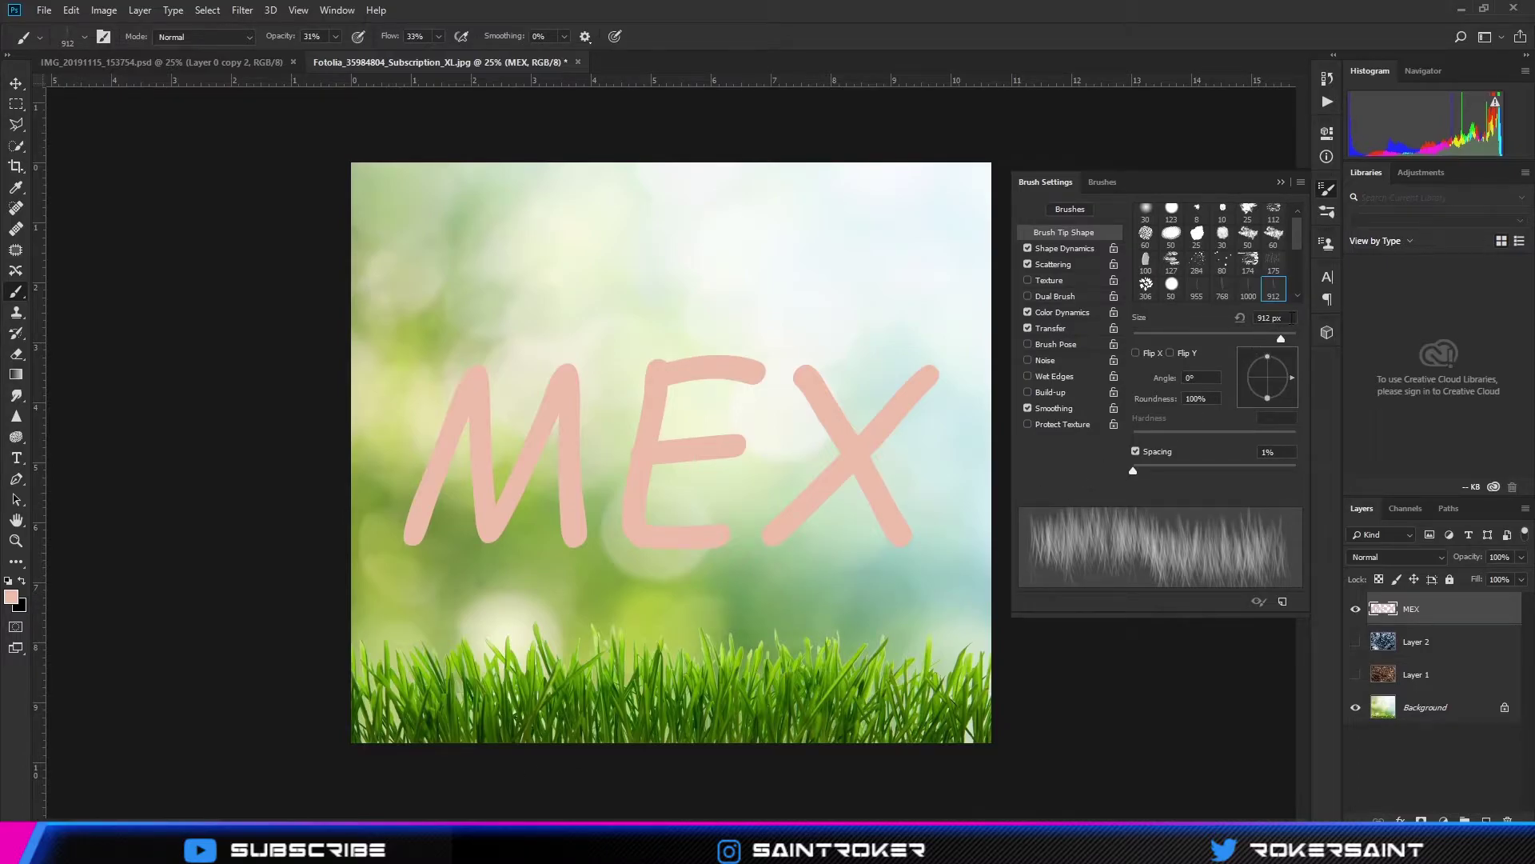
{"action": "left_click_drag", "start_coordinate": [1293, 317], "coordinate": [1250, 324]}
{"action": "type", "text": "13"}
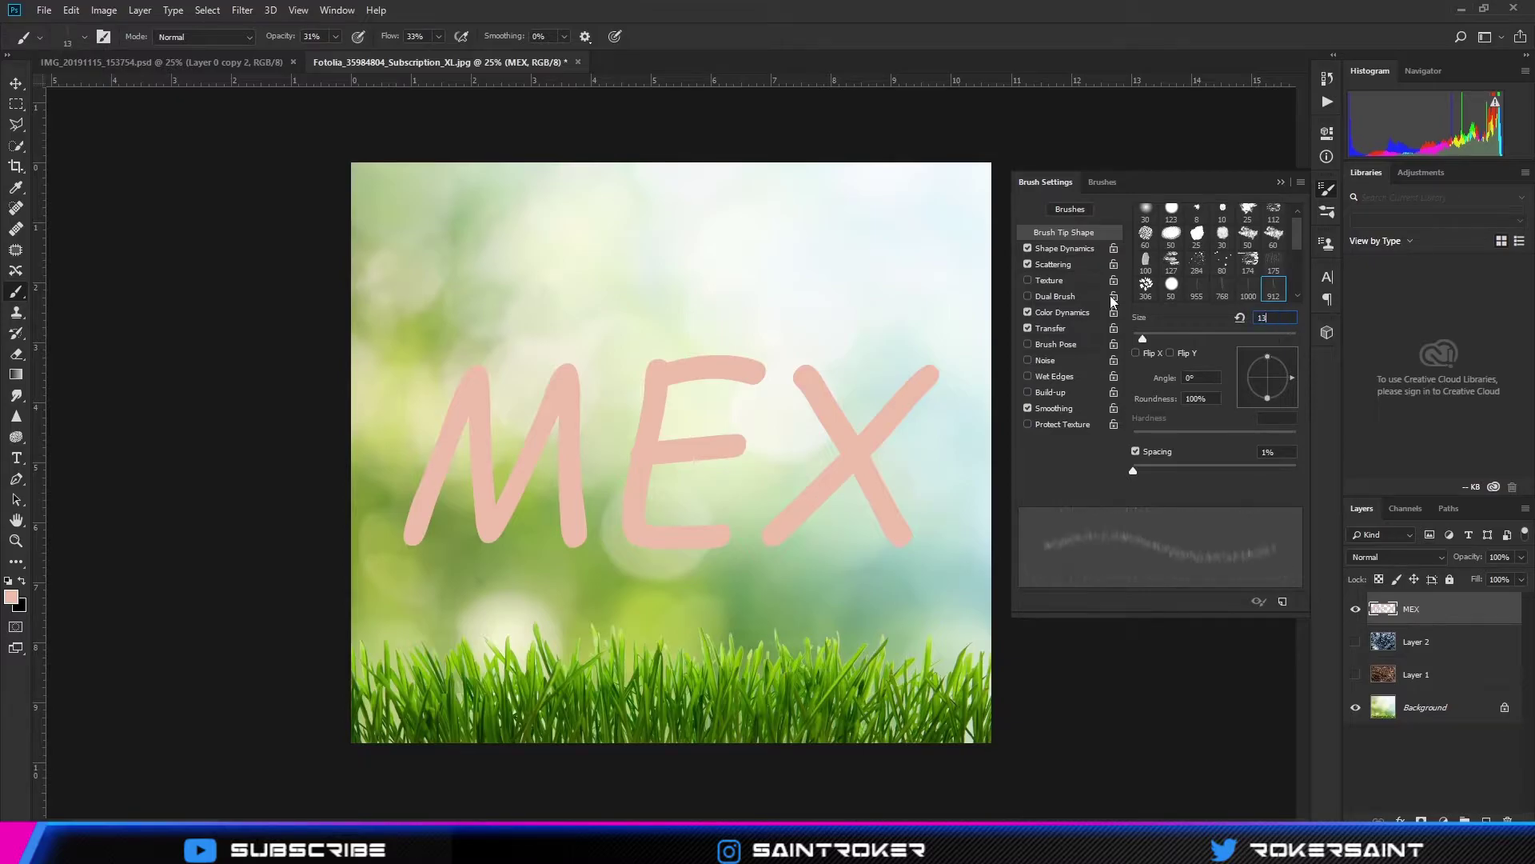
{"action": "type", "text": "5"}
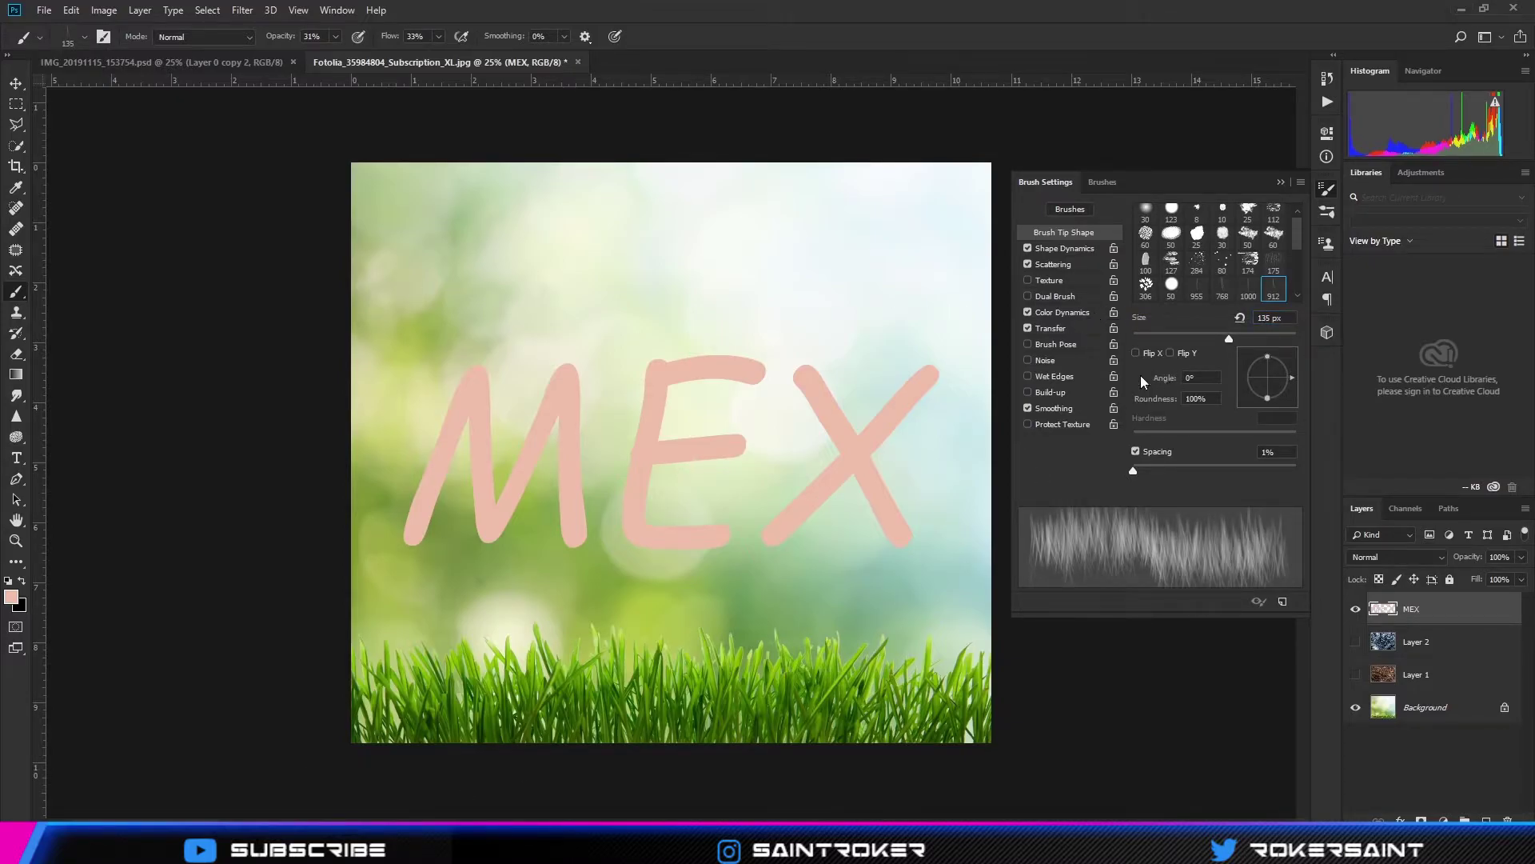
{"action": "left_click", "coordinate": [1065, 249]}
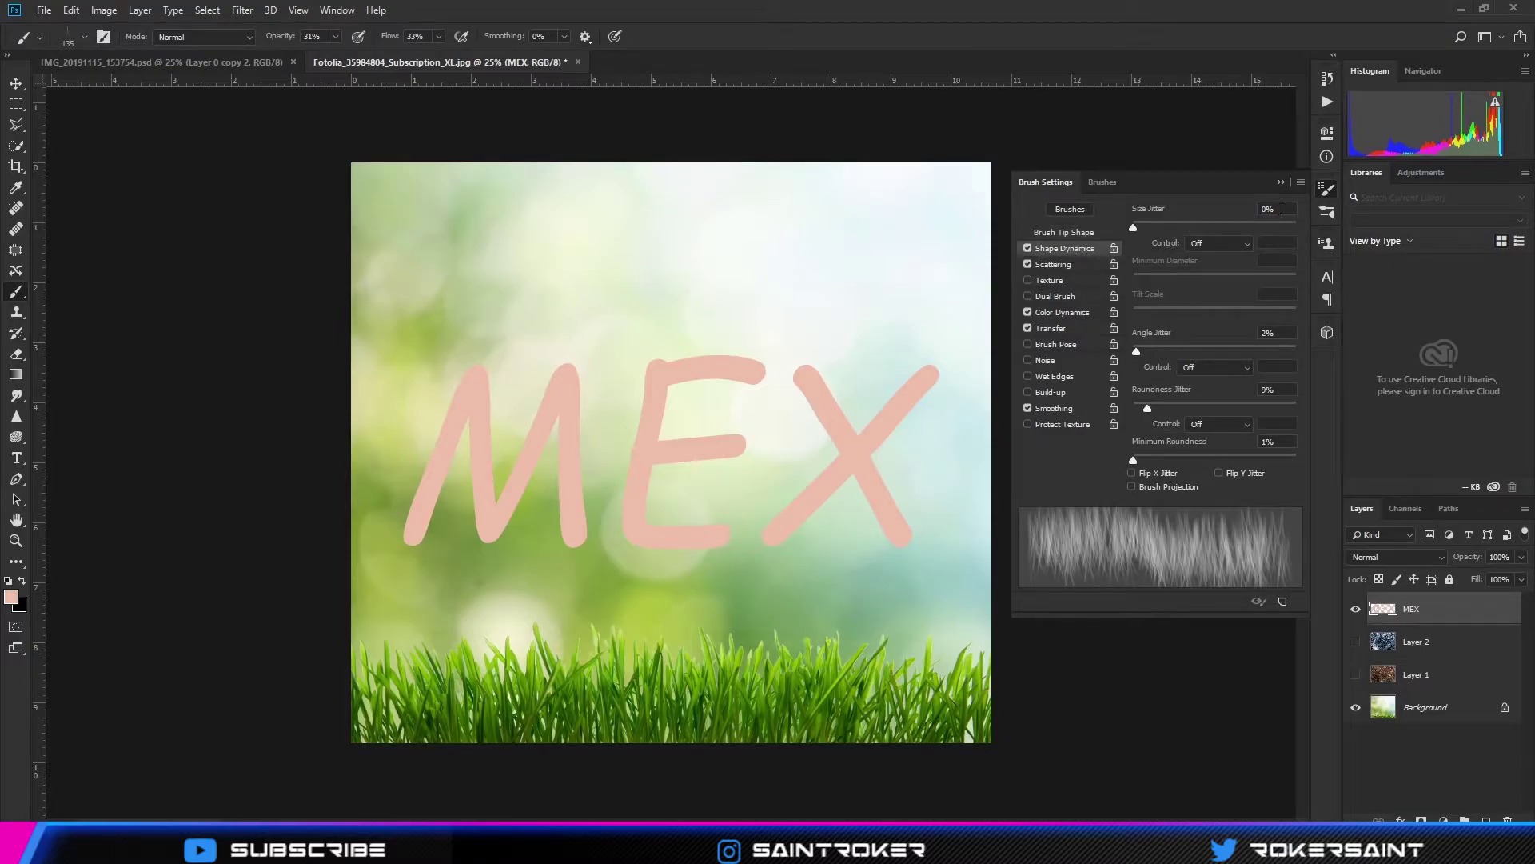
- Set Shape Dynamics Size Jitter 100%, Minimum Diameter 100%, Angle Jitter 20%, Roundness Jitter 80%
{"action": "type", "text": "0"}
{"action": "key", "text": "Return"}
{"action": "type", "text": "100"}
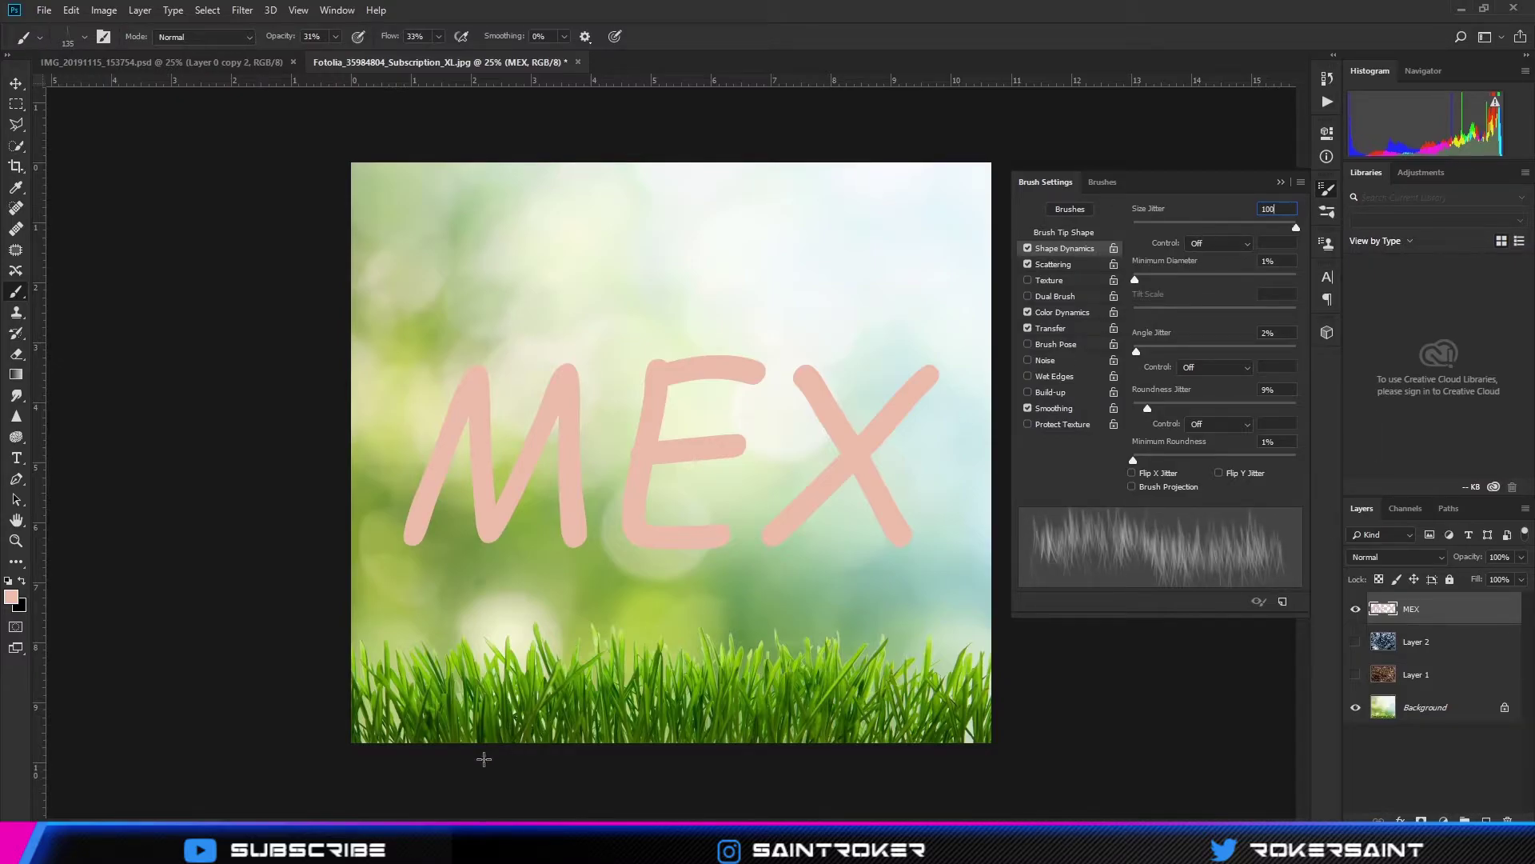
{"action": "left_click", "coordinate": [1272, 261]}
{"action": "type", "text": "00"}
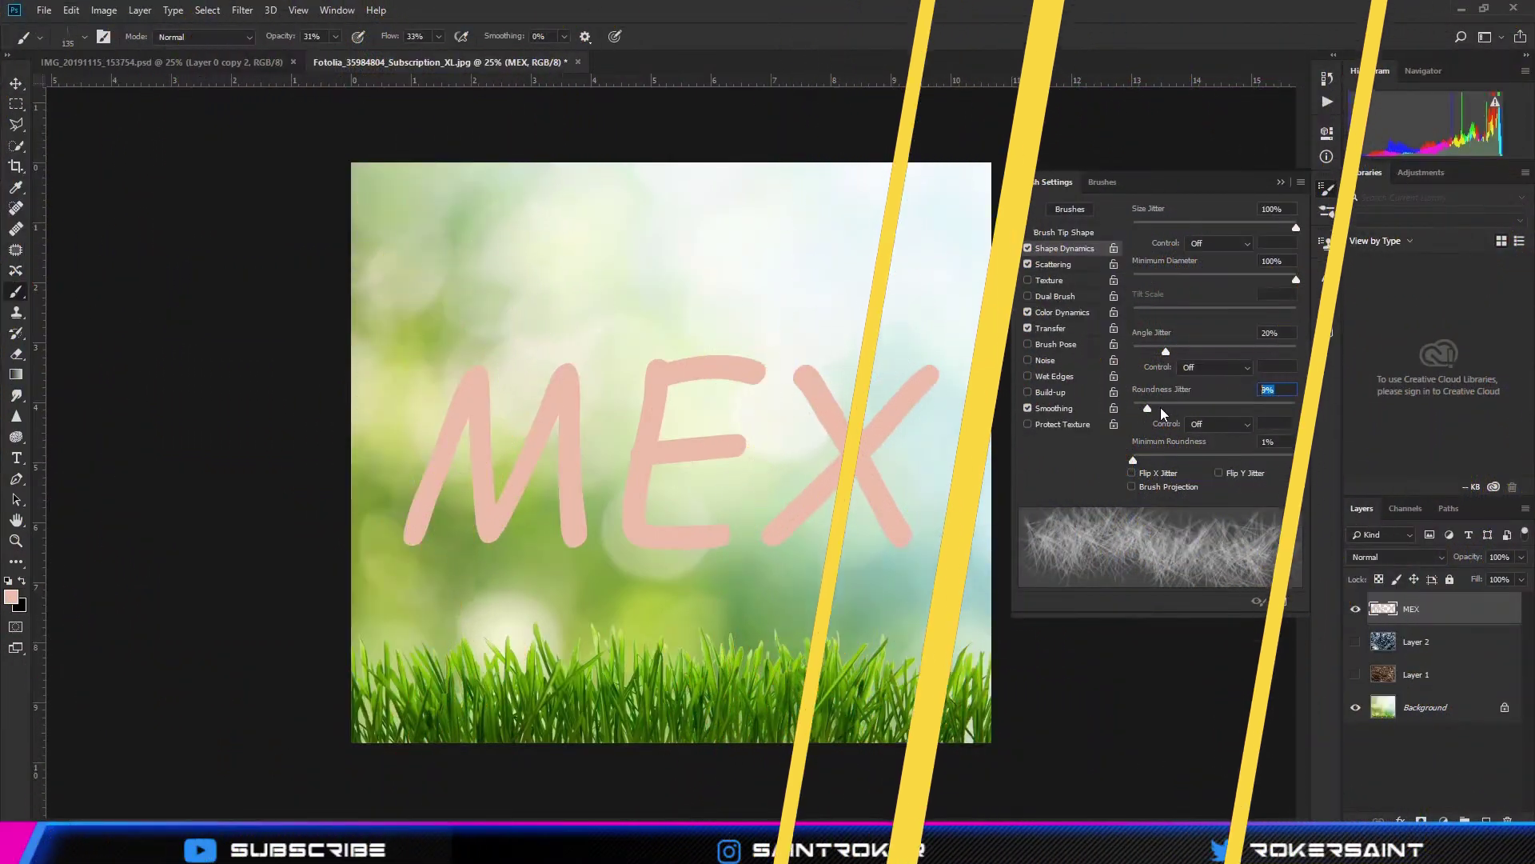
{"action": "left_click_drag", "start_coordinate": [1136, 408], "coordinate": [1165, 407]}
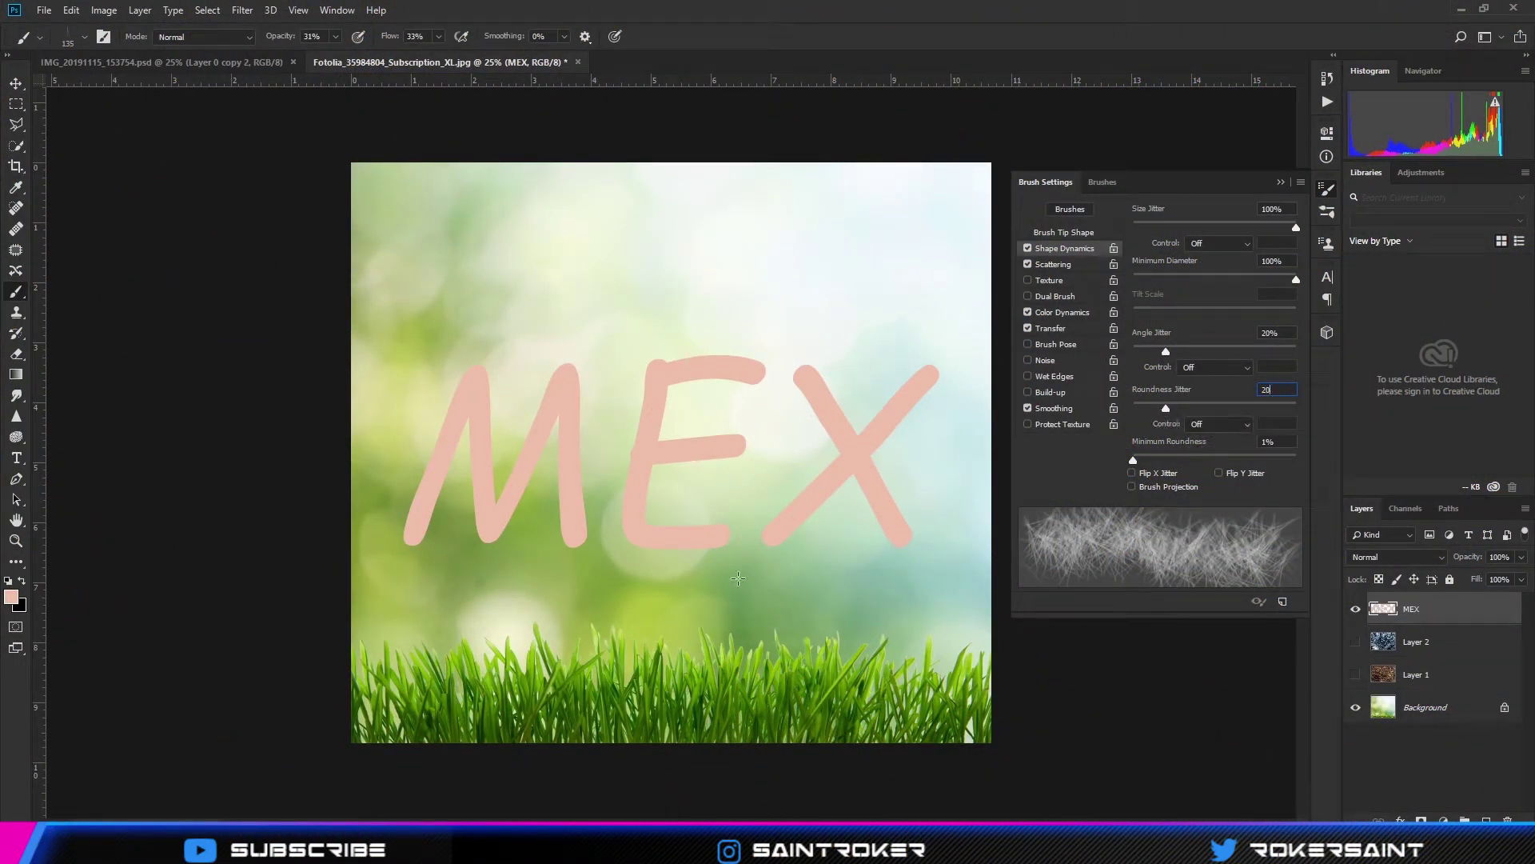
{"action": "left_click", "coordinate": [1277, 390]}
{"action": "type", "text": "80"}
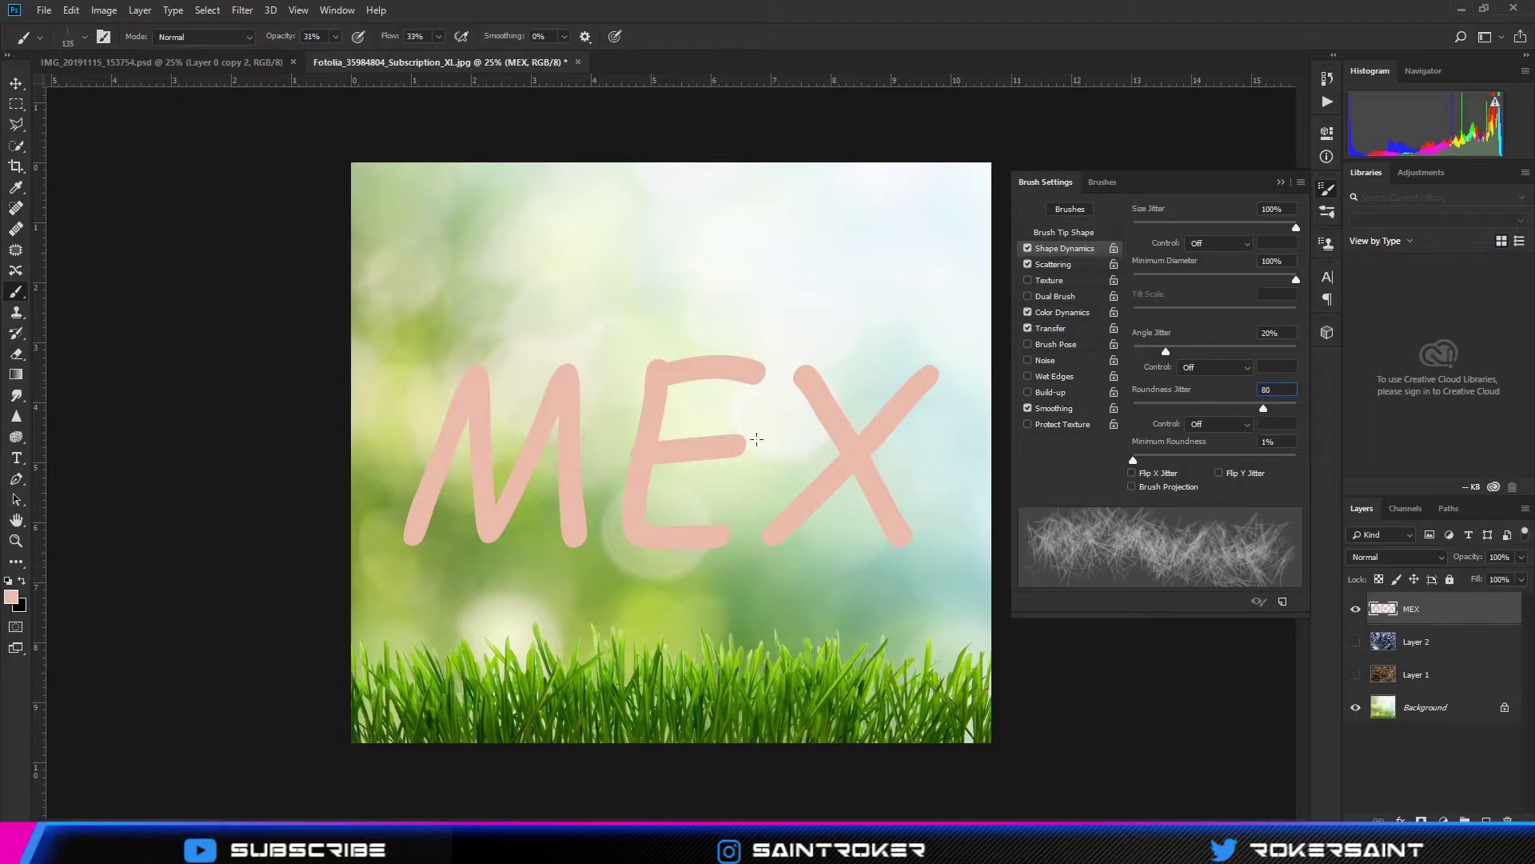
- Turn off Color Dynamics and Transfer and set Scattering to 33% on both axes
{"action": "left_click", "coordinate": [1029, 311]}
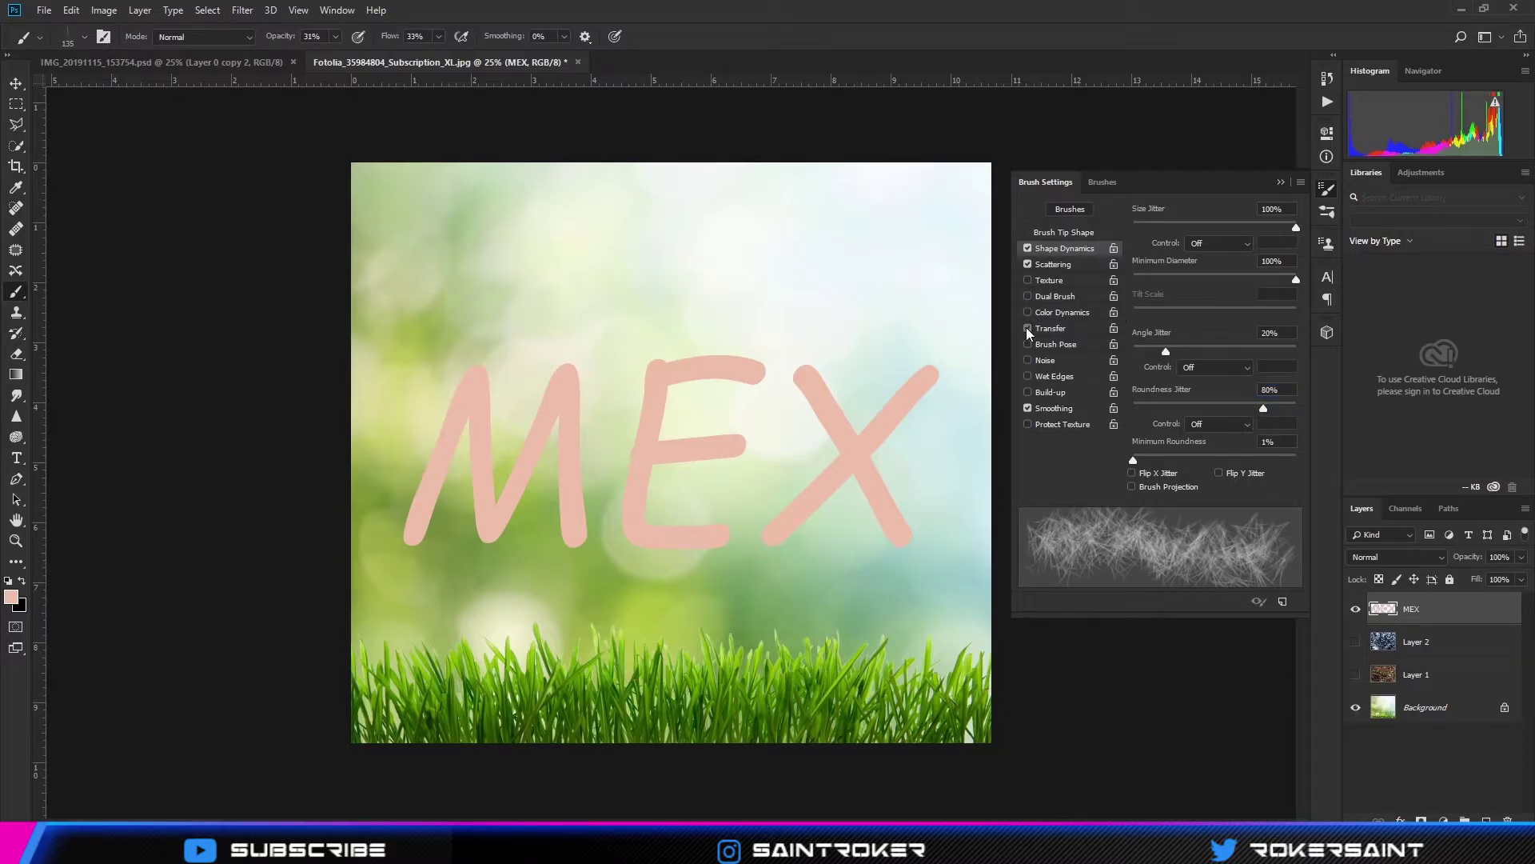
{"action": "left_click", "coordinate": [1067, 266]}
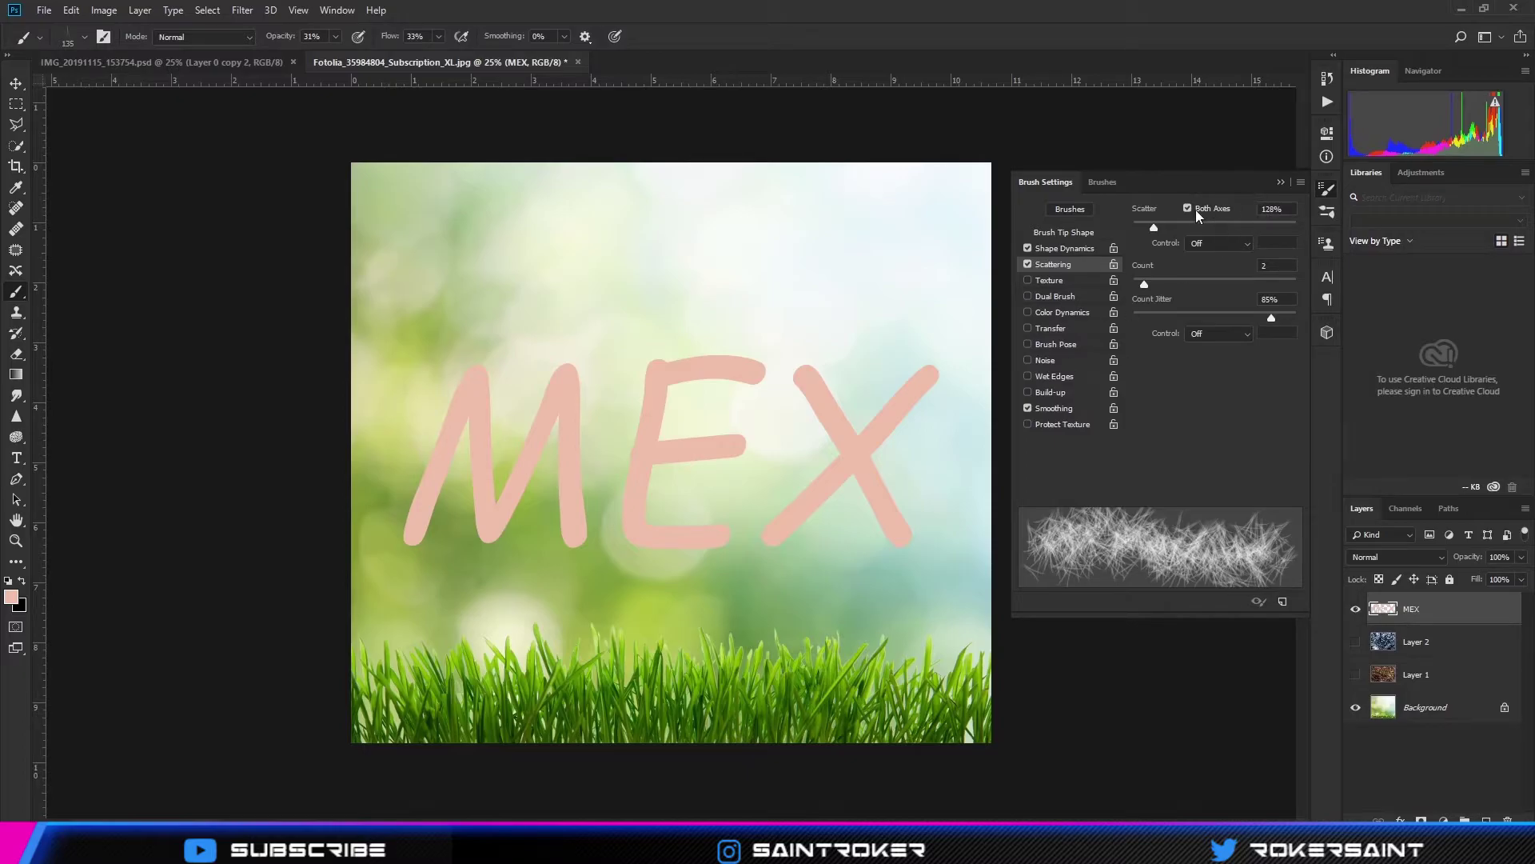
{"action": "type", "text": "3"}
{"action": "type", "text": "3"}
{"action": "key", "text": "Return"}
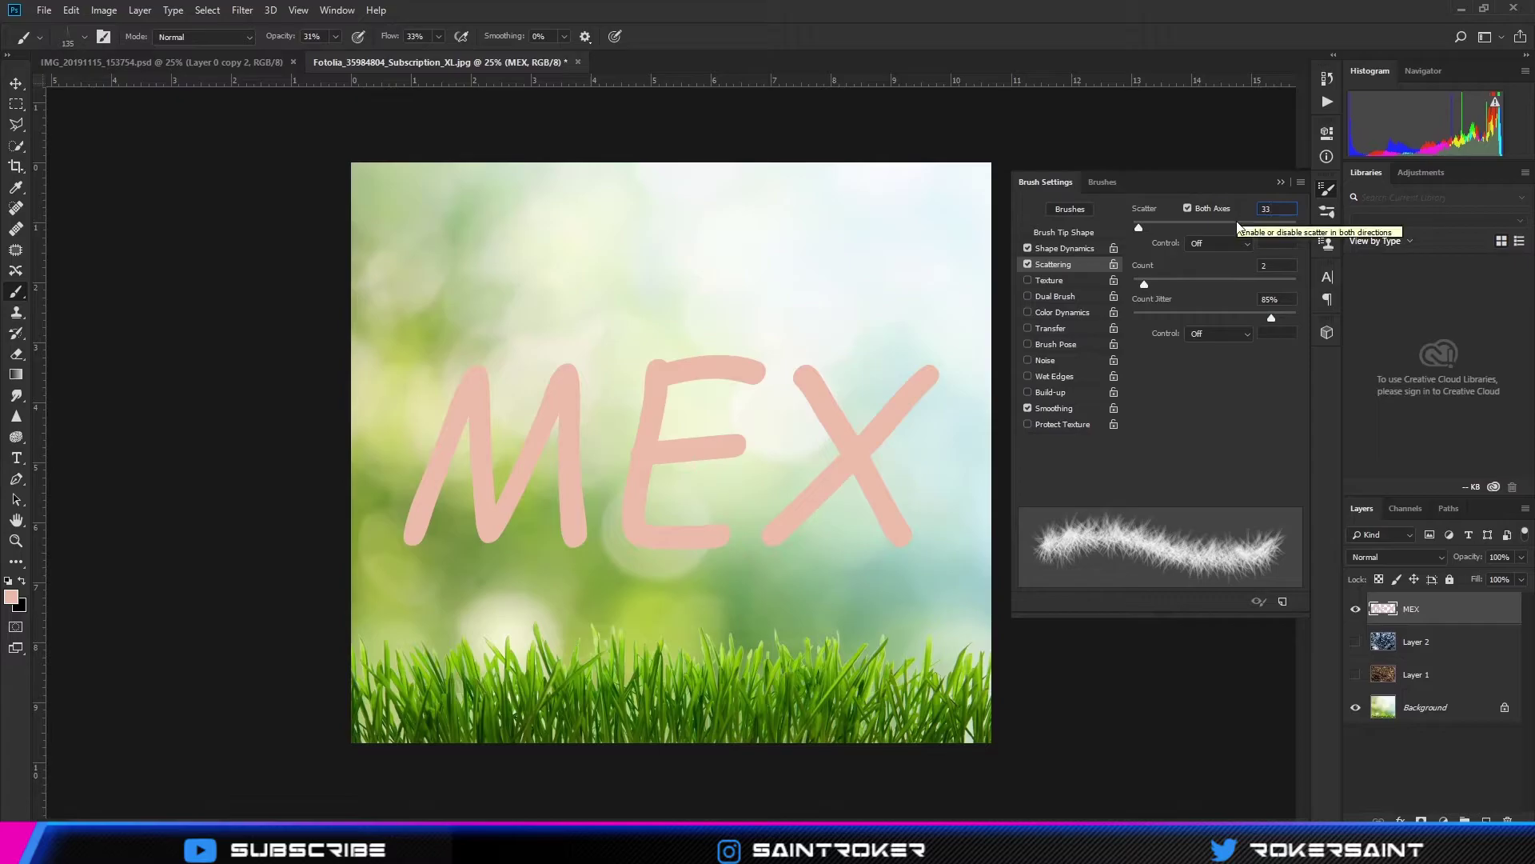
- Set the scatter Control to Rotation, Count 4 and Count Jitter 100%
{"action": "left_click", "coordinate": [1248, 243]}
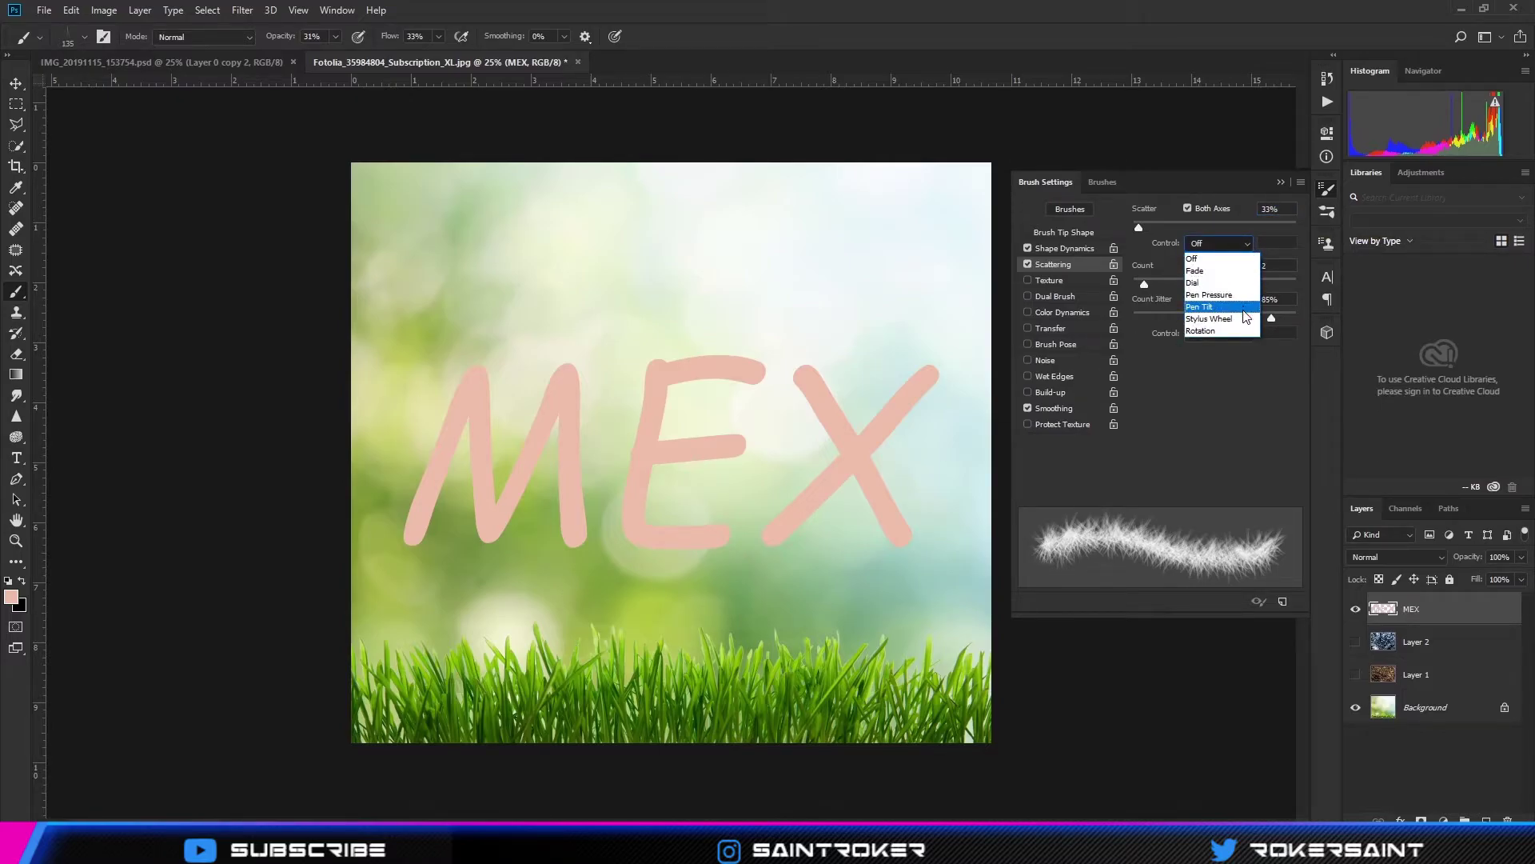
{"action": "left_click", "coordinate": [1244, 330]}
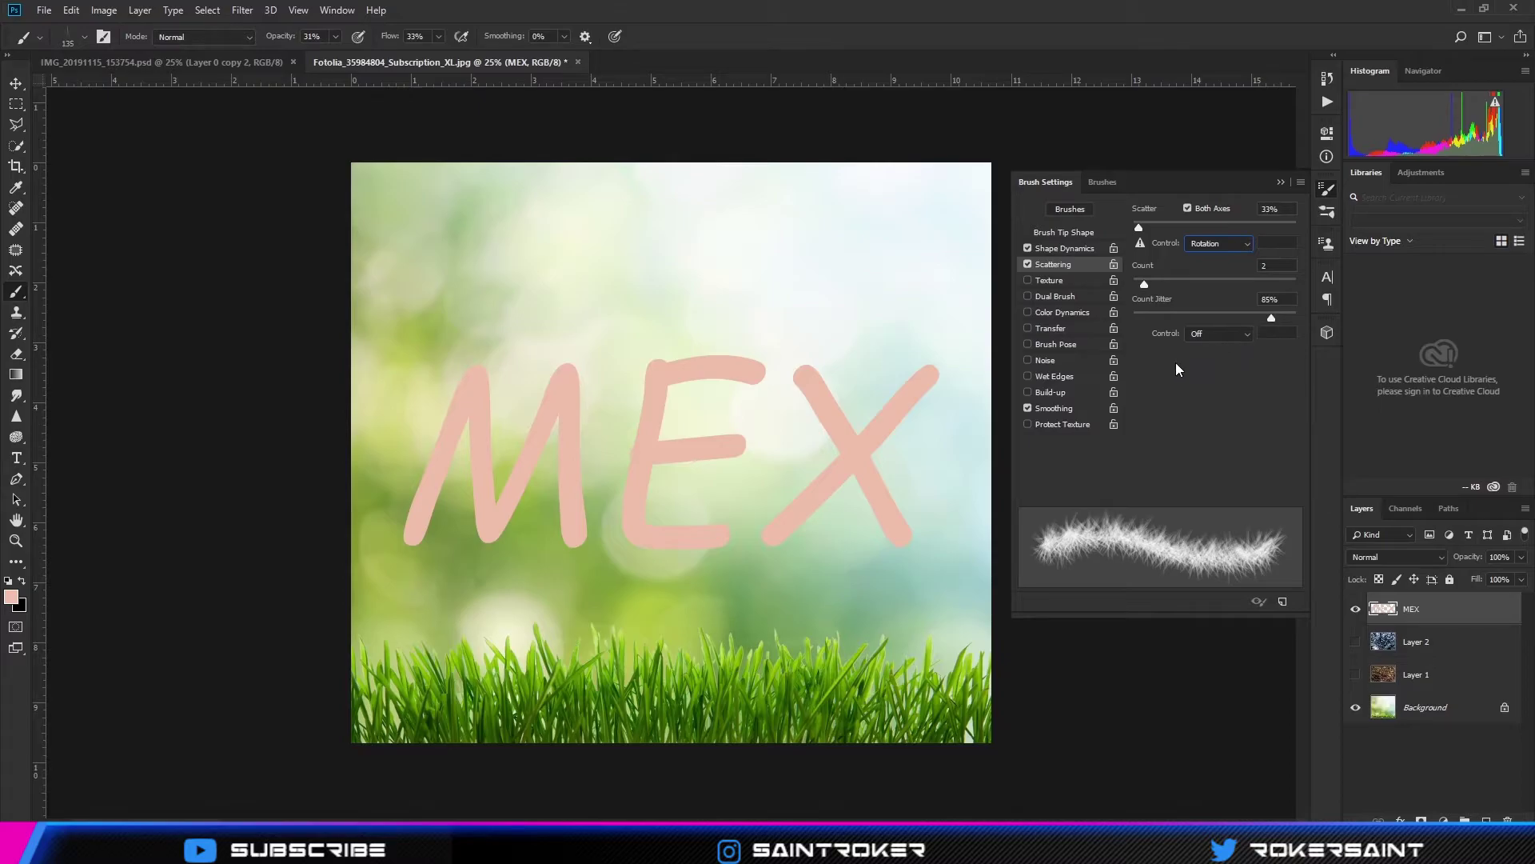
{"action": "type", "text": "4"}
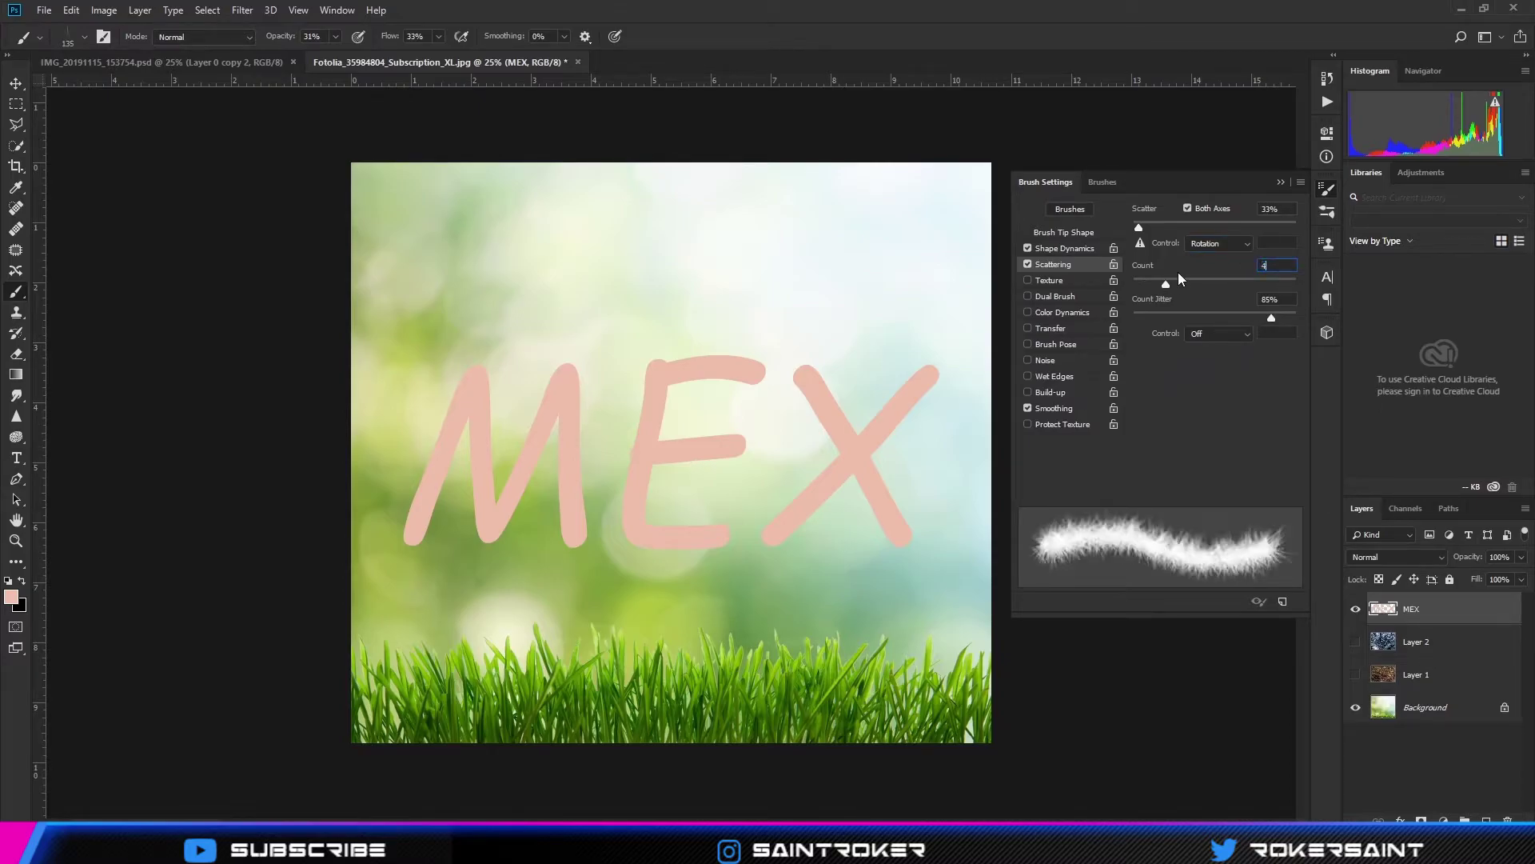
{"action": "key", "text": "Tab"}
{"action": "type", "text": "100"}
{"action": "key", "text": "Return"}
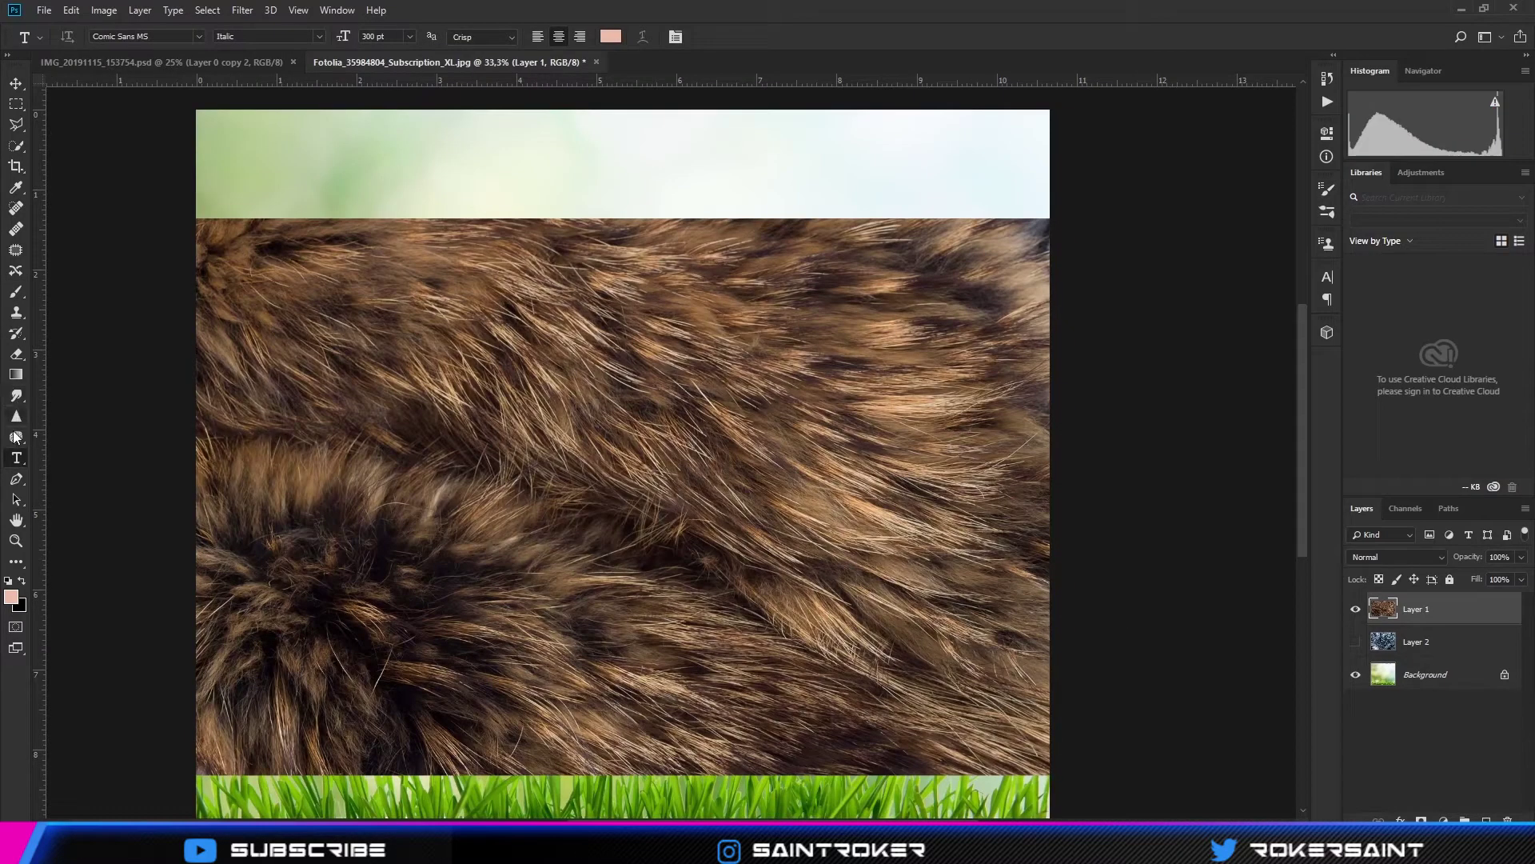
- Type the word MEX on the canvas and drag it down to the centre
{"action": "left_click", "coordinate": [554, 479]}
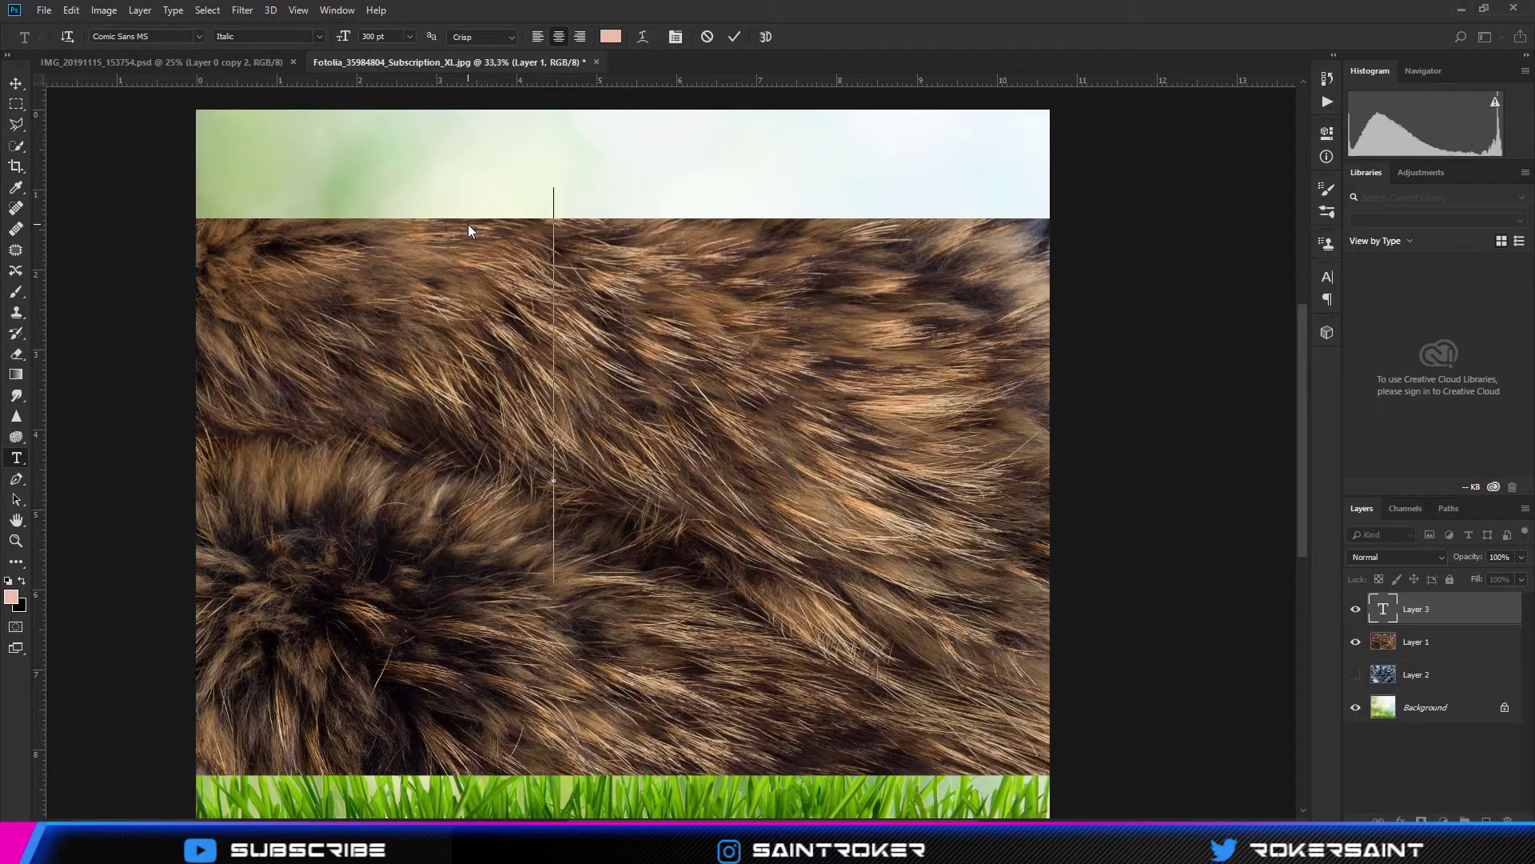
{"action": "type", "text": "MEX"}
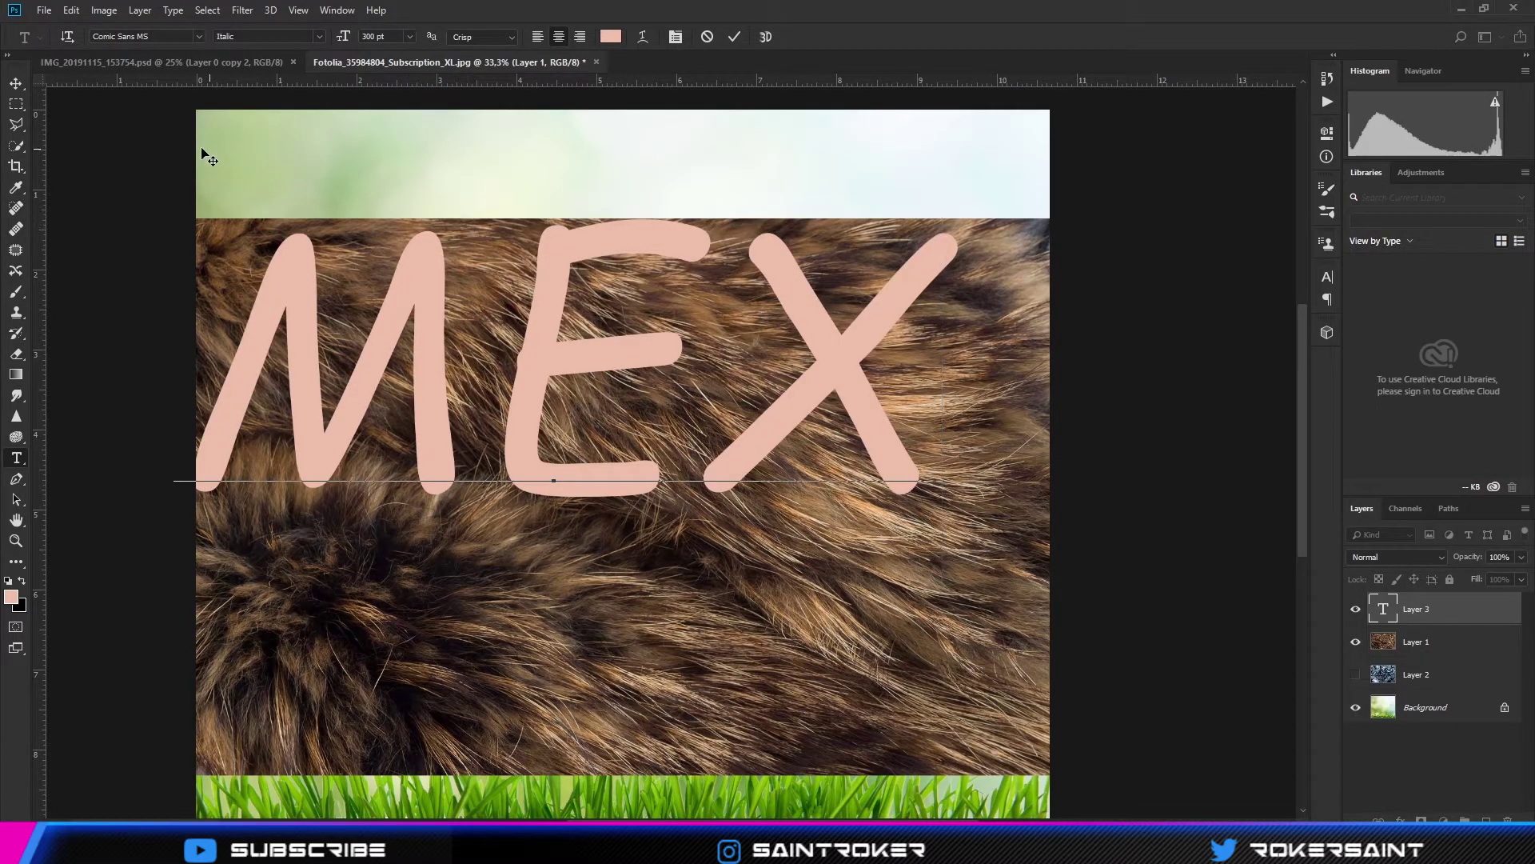
{"action": "left_click", "coordinate": [16, 83]}
{"action": "mouse_move", "coordinate": [602, 368]}
{"action": "left_mouse_down"}
{"action": "mouse_move", "coordinate": [630, 472]}
{"action": "mouse_move", "coordinate": [651, 466]}
{"action": "left_mouse_up"}
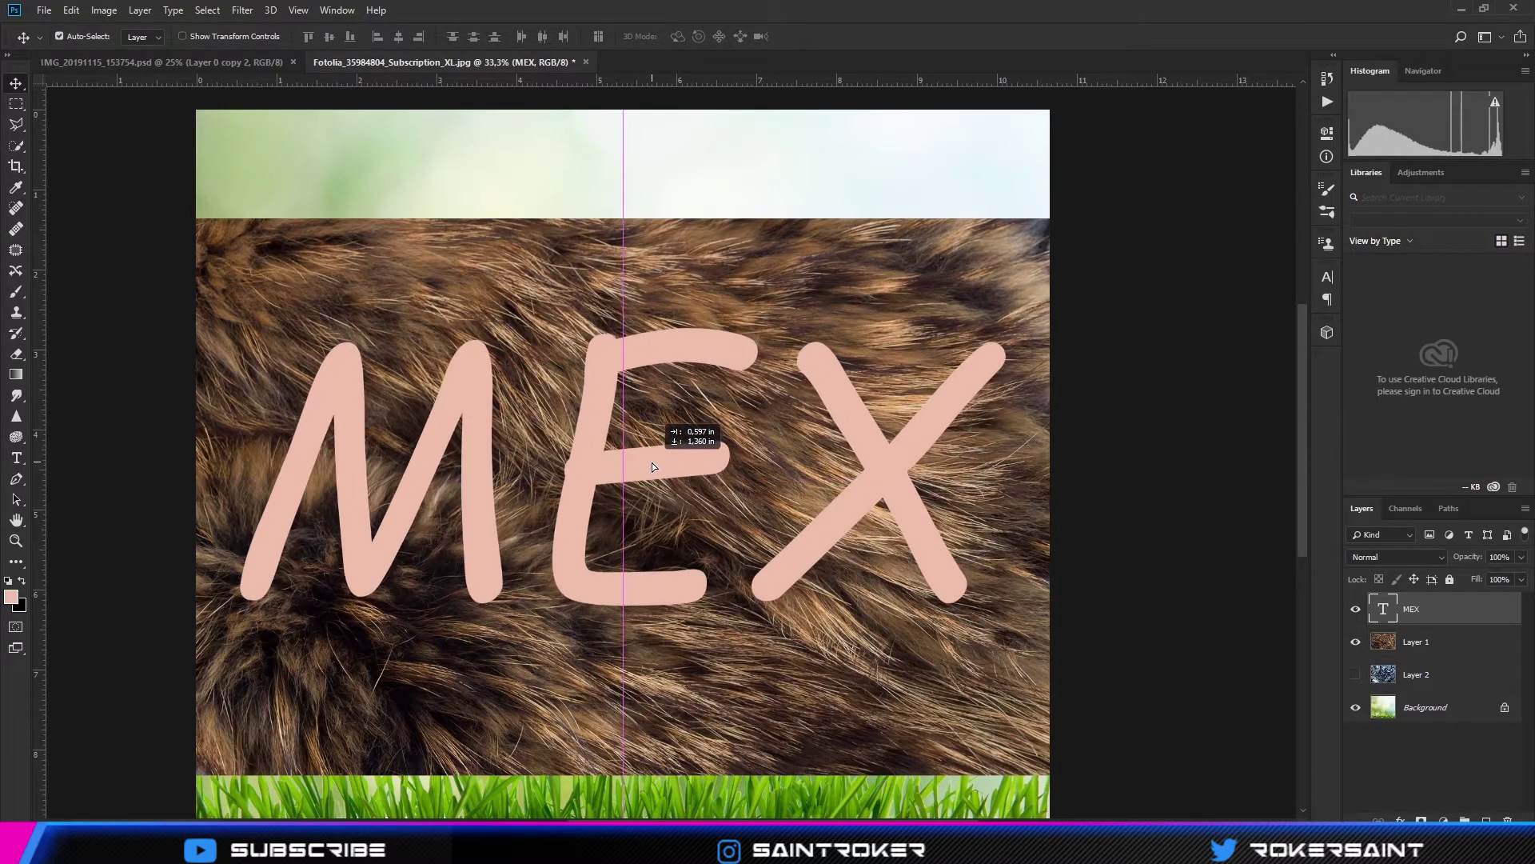
{"action": "left_click_drag", "start_coordinate": [651, 466], "coordinate": [652, 482]}
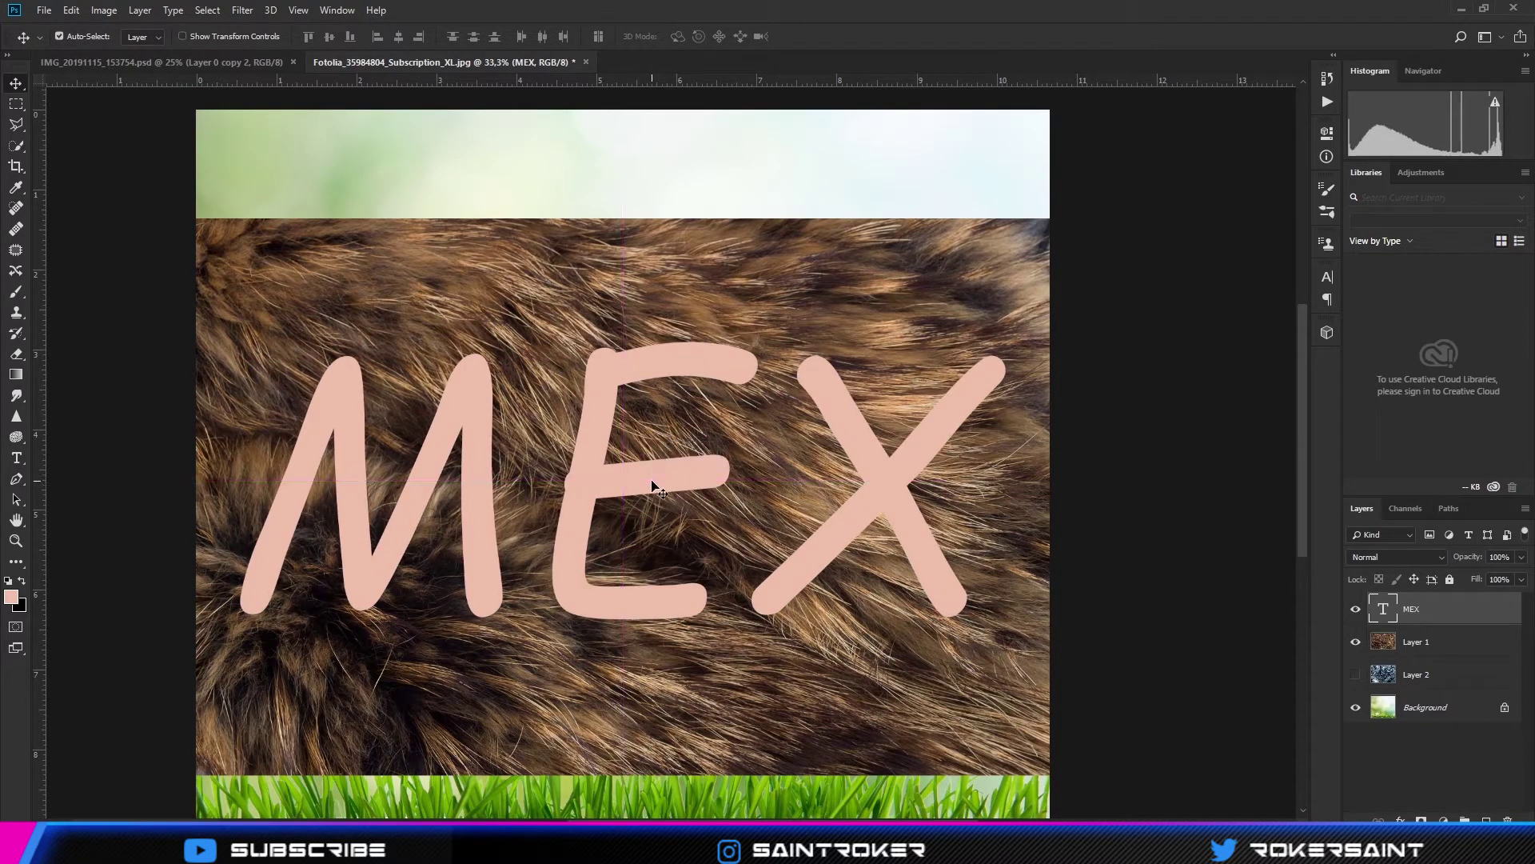
- Rasterize the MEX type layer and browse the Paths panel menu
{"action": "right_click", "coordinate": [1468, 609]}
{"action": "left_click", "coordinate": [1364, 362]}
{"action": "left_click", "coordinate": [1450, 509]}
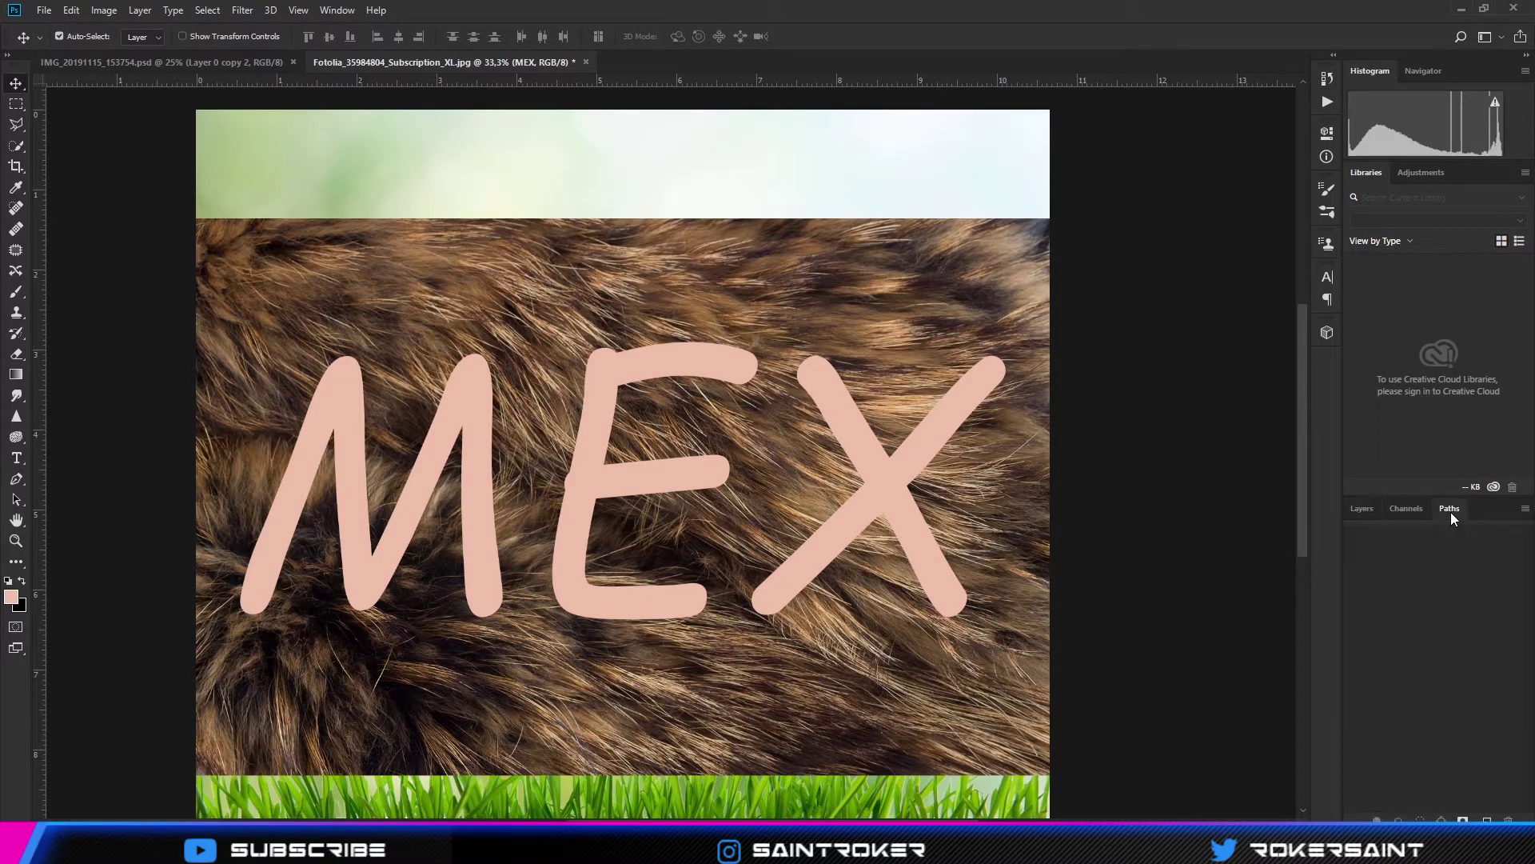
{"action": "left_click", "coordinate": [15, 294]}
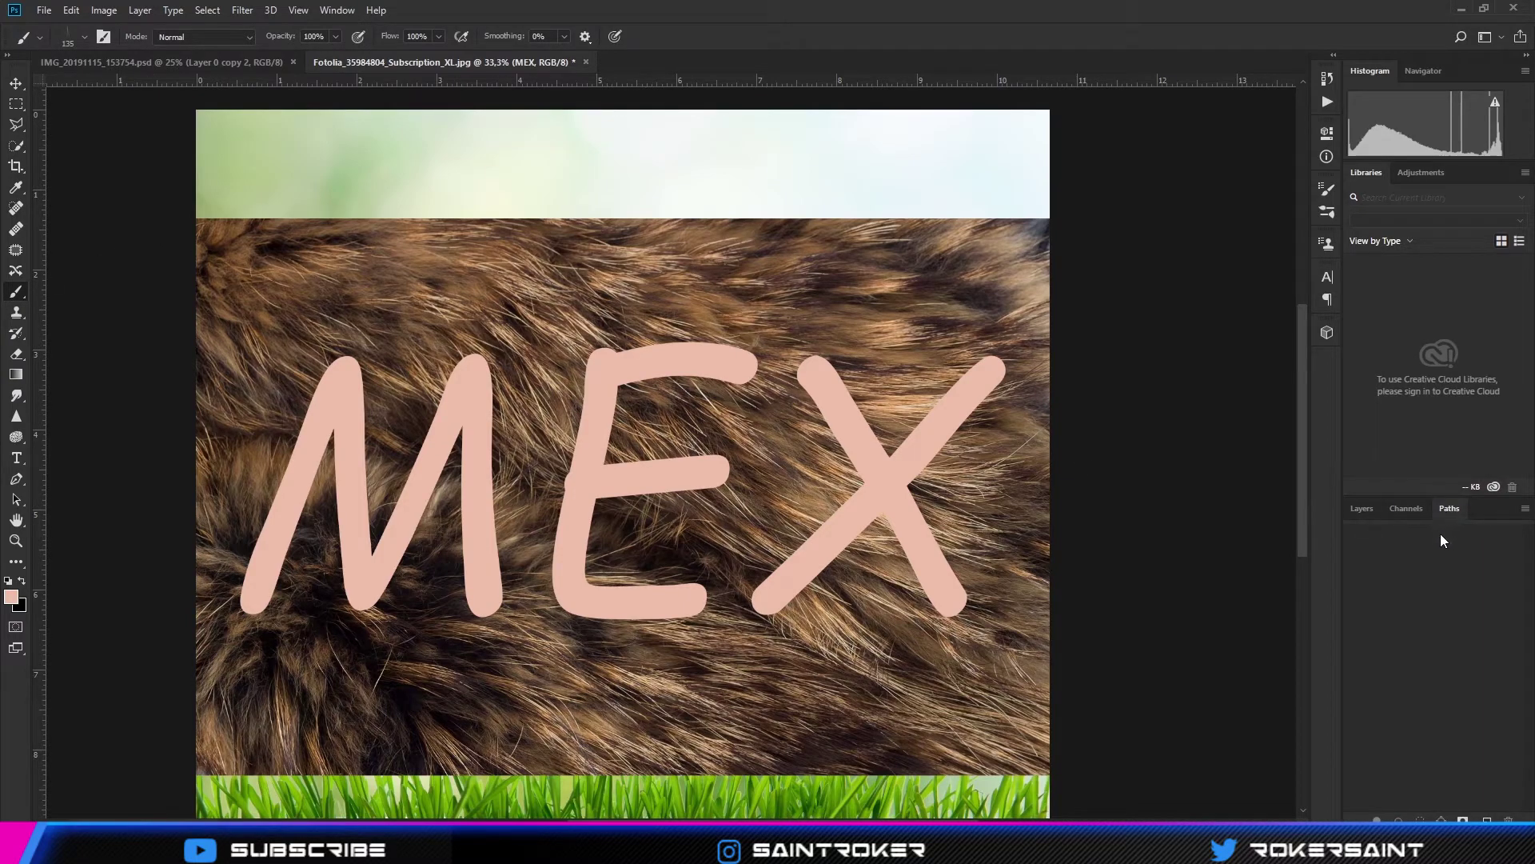
{"action": "left_click", "coordinate": [1525, 508]}
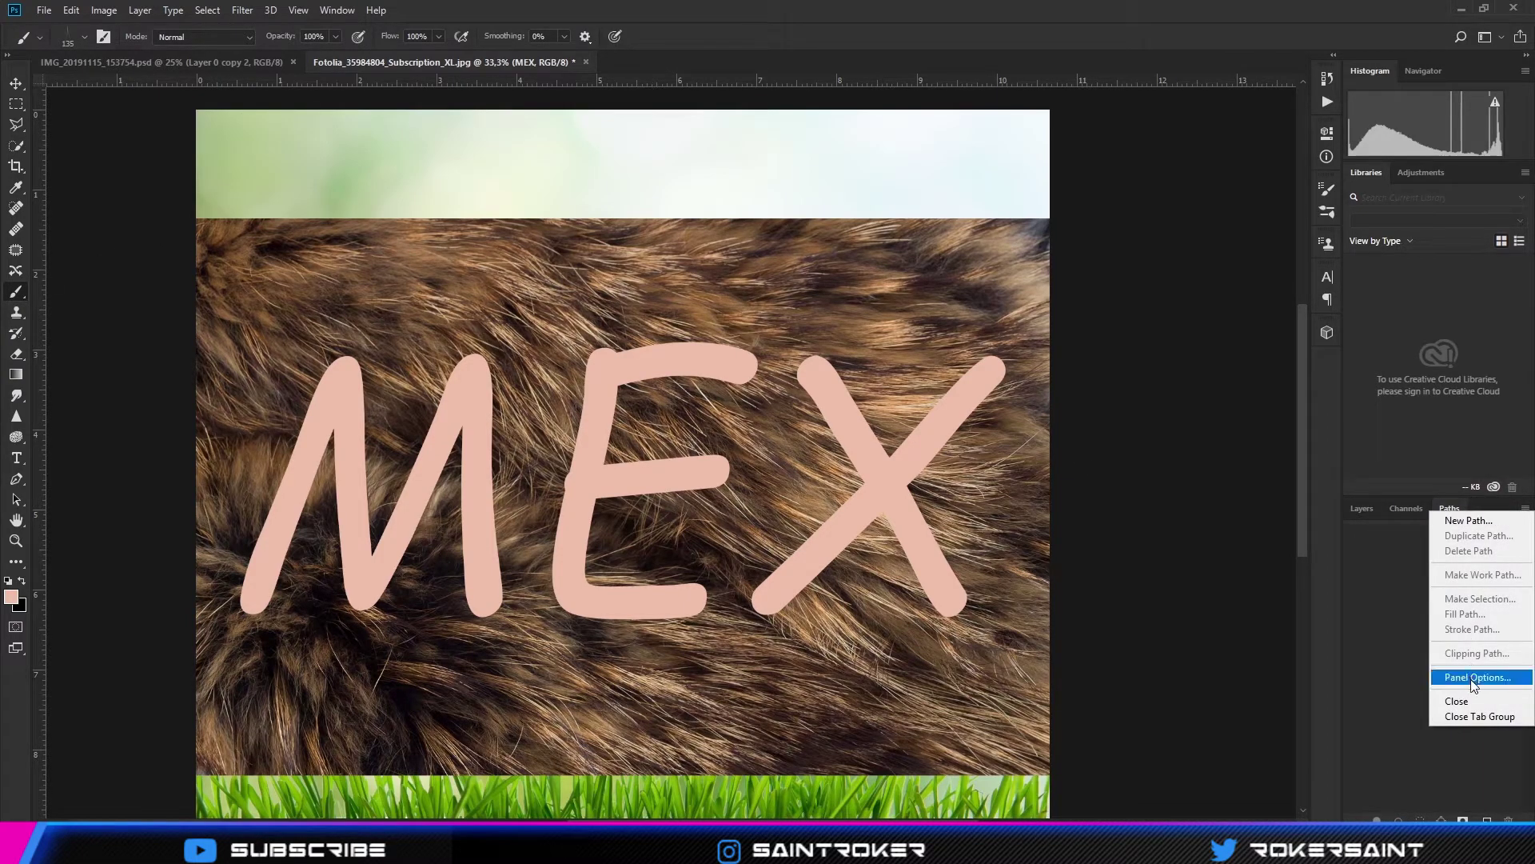
{"action": "left_click", "coordinate": [1468, 521]}
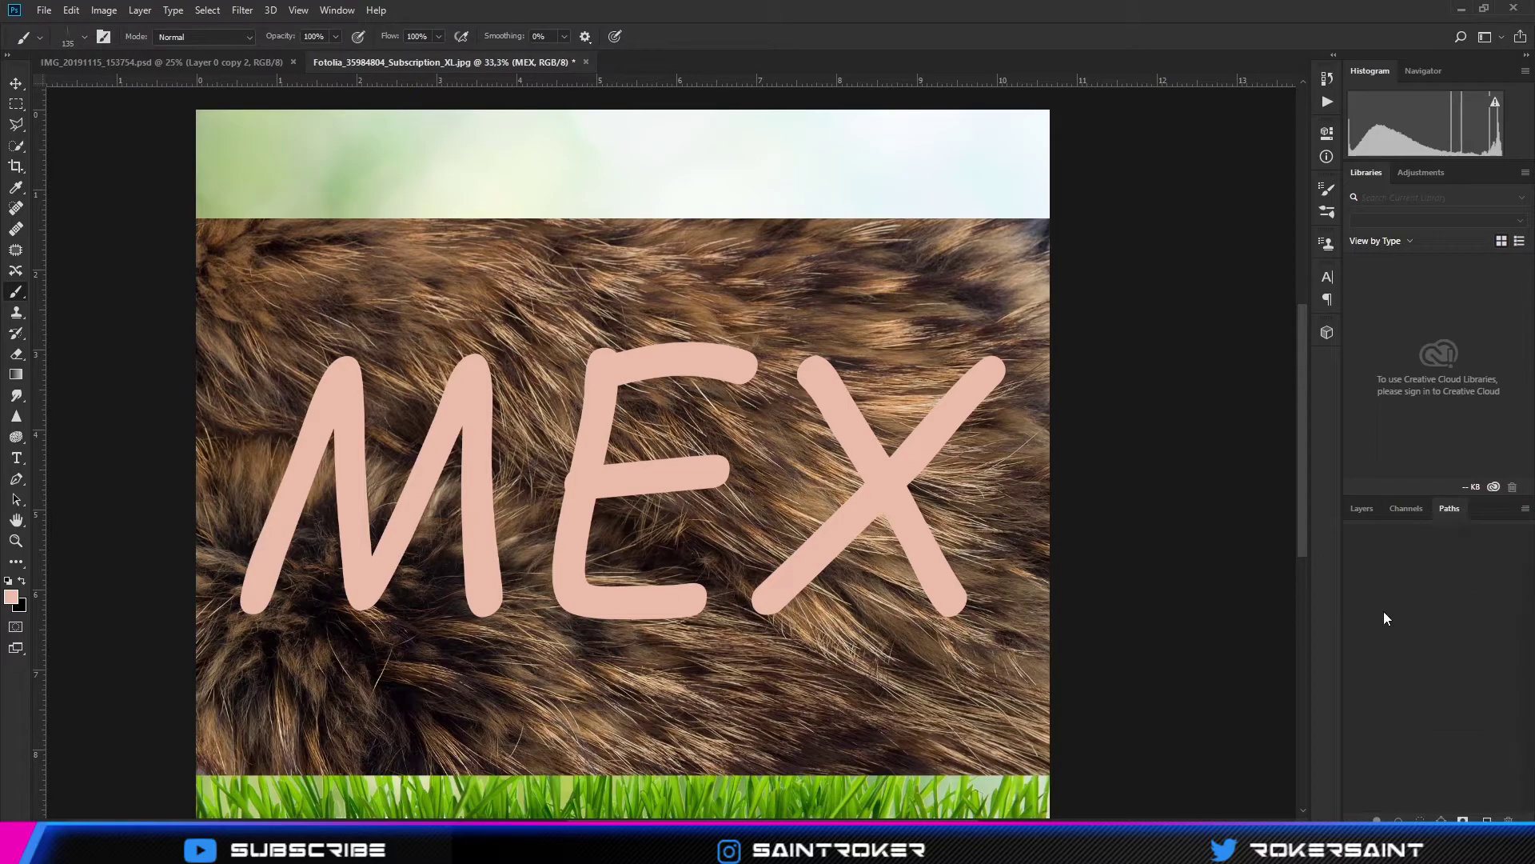
{"action": "left_click", "coordinate": [1525, 509]}
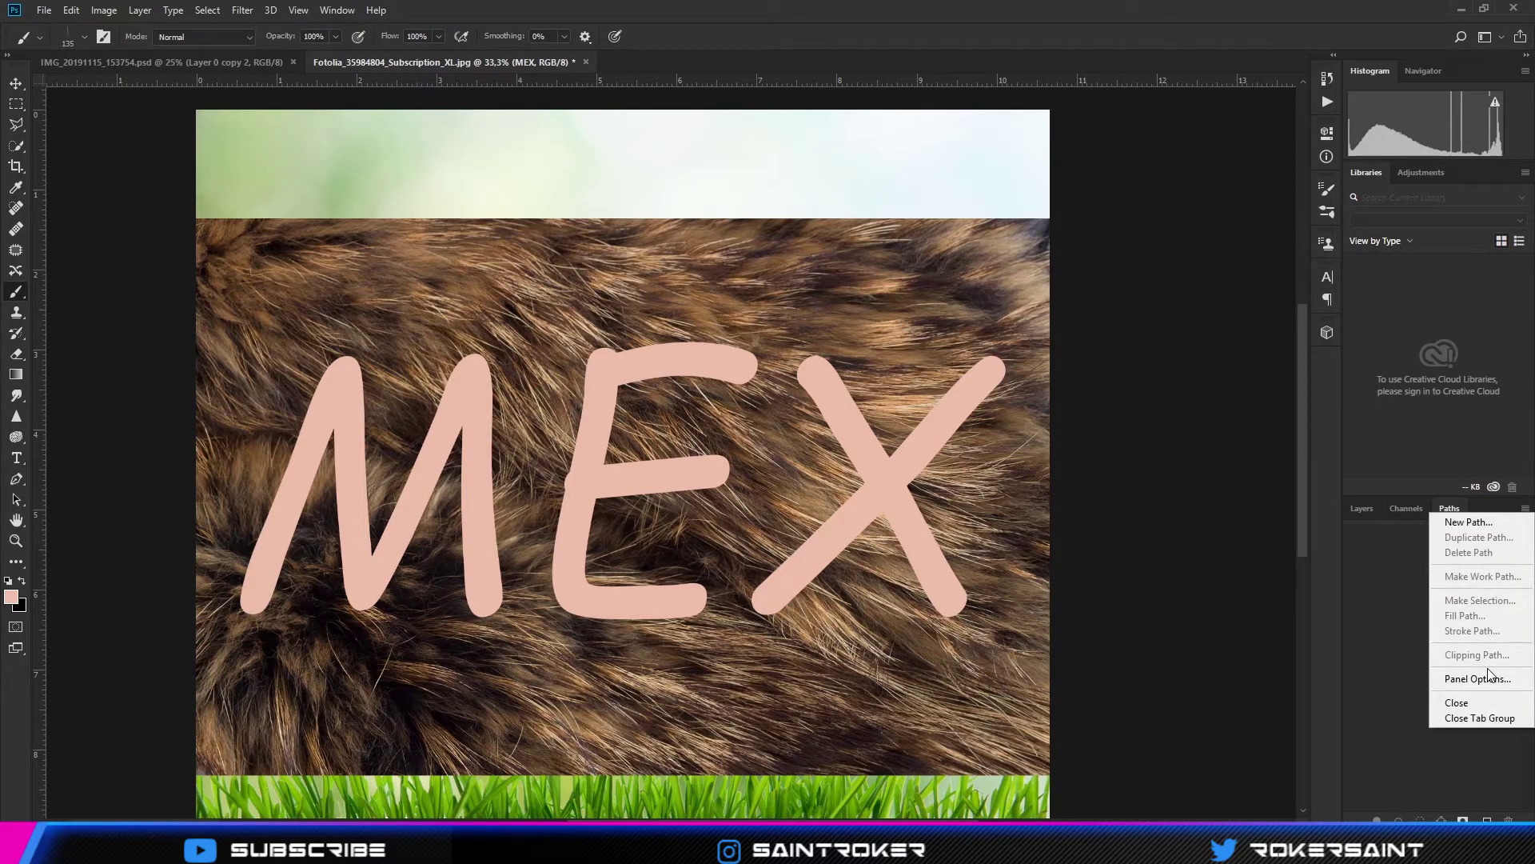
{"action": "left_click", "coordinate": [1364, 515]}
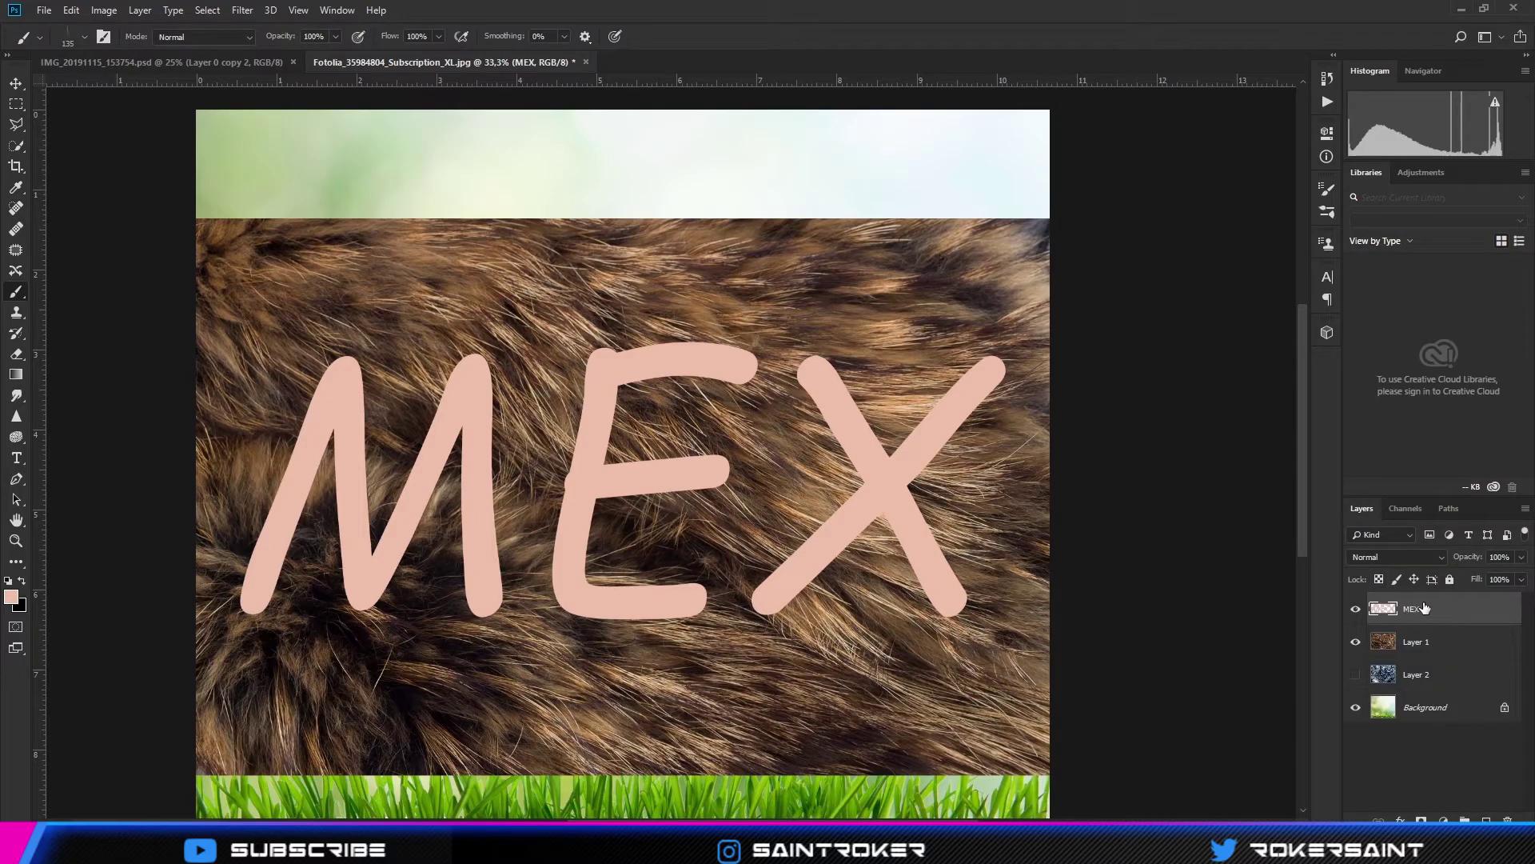
- Load the MEX letter selection and make a work path at 0,5 pixel tolerance
{"action": "left_click", "coordinate": [1383, 609], "text": "ctrl"}
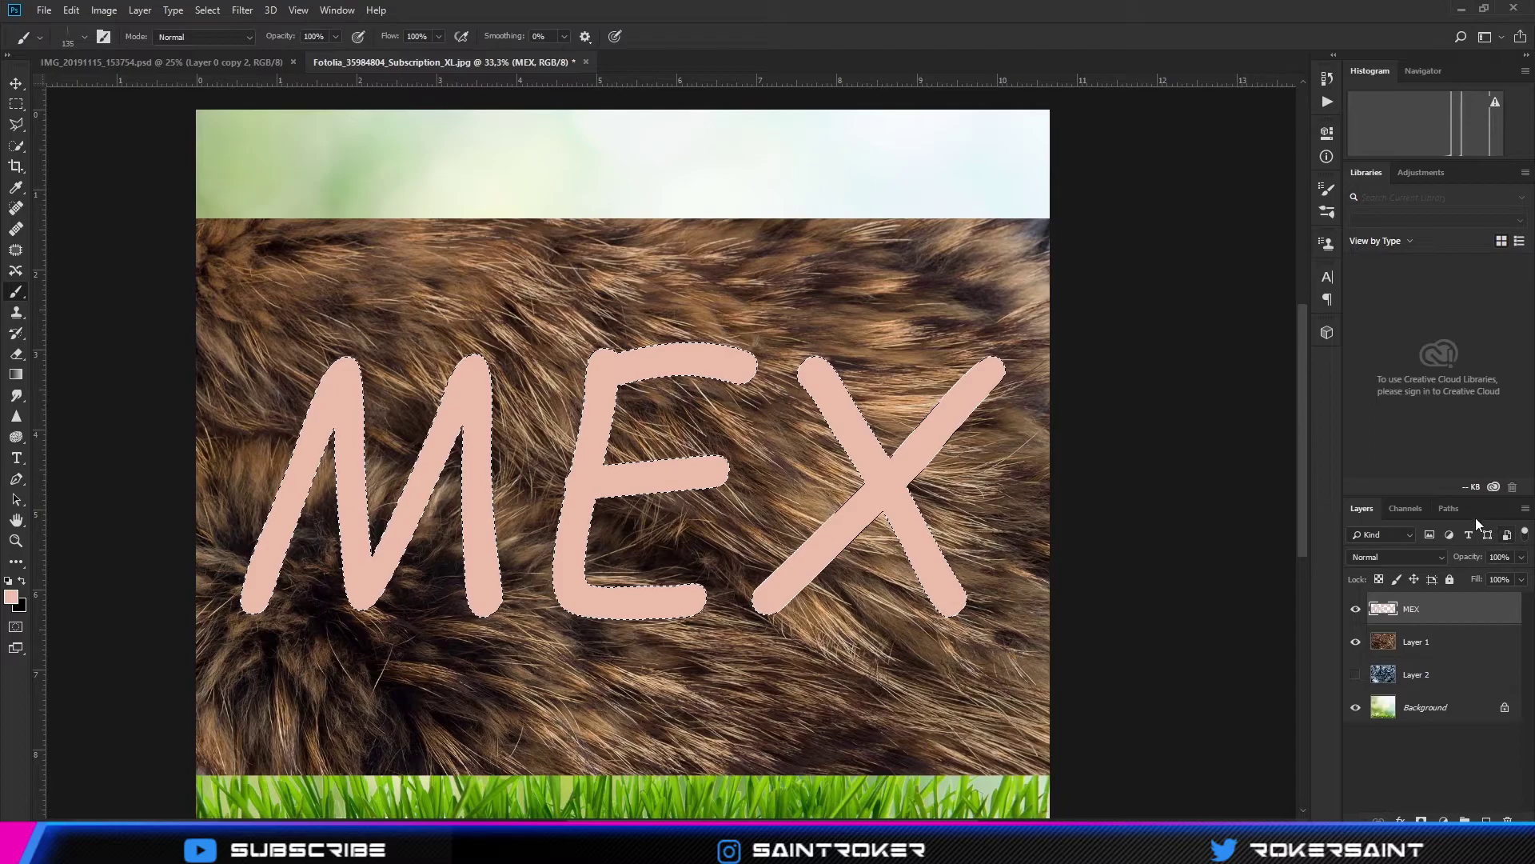
{"action": "left_click", "coordinate": [1448, 509]}
{"action": "left_click", "coordinate": [1525, 509]}
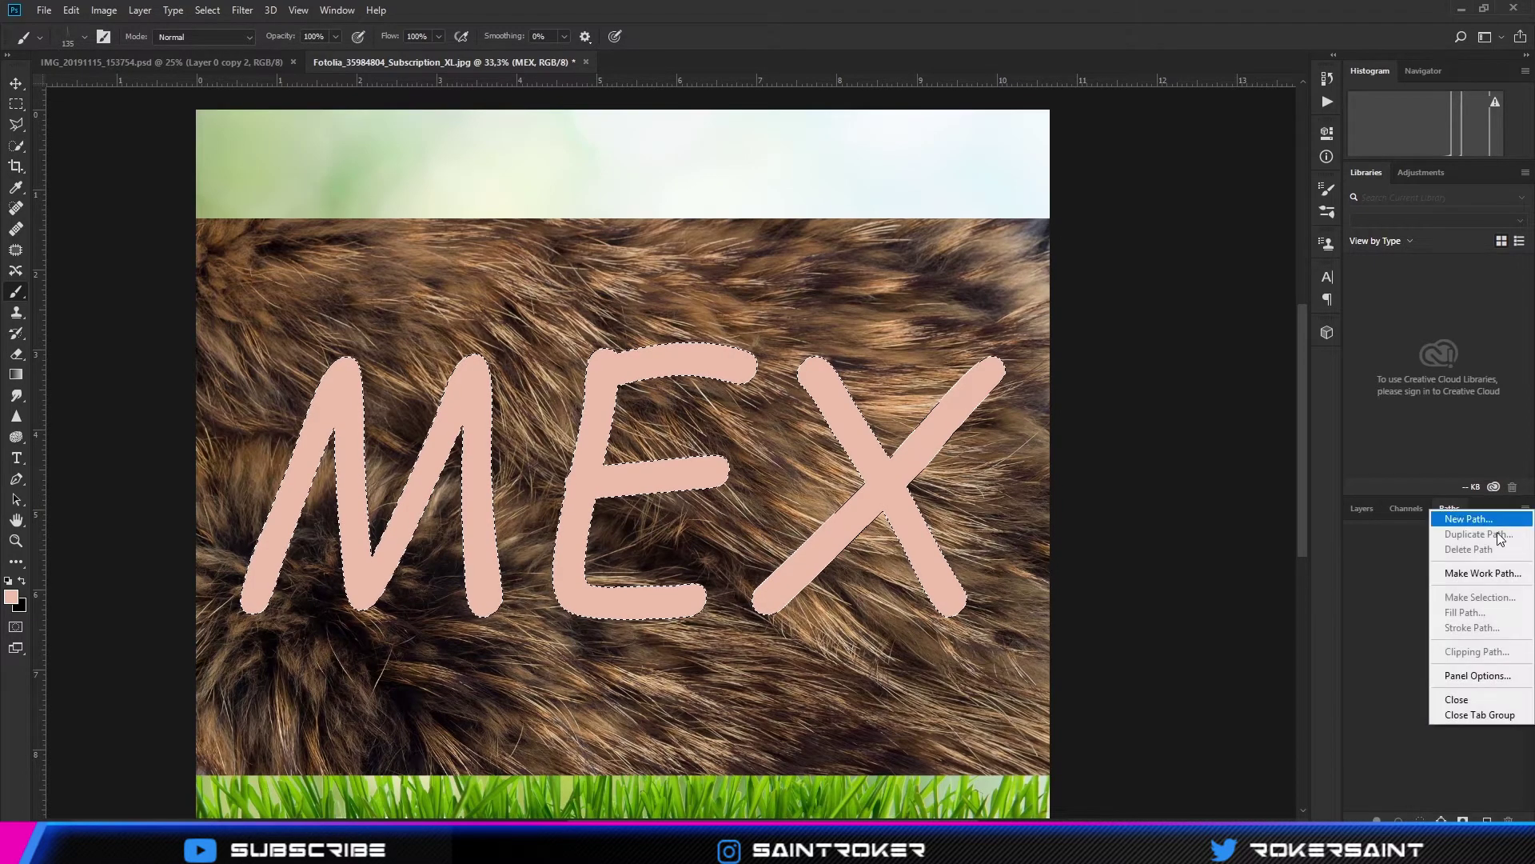
{"action": "left_click", "coordinate": [1464, 573]}
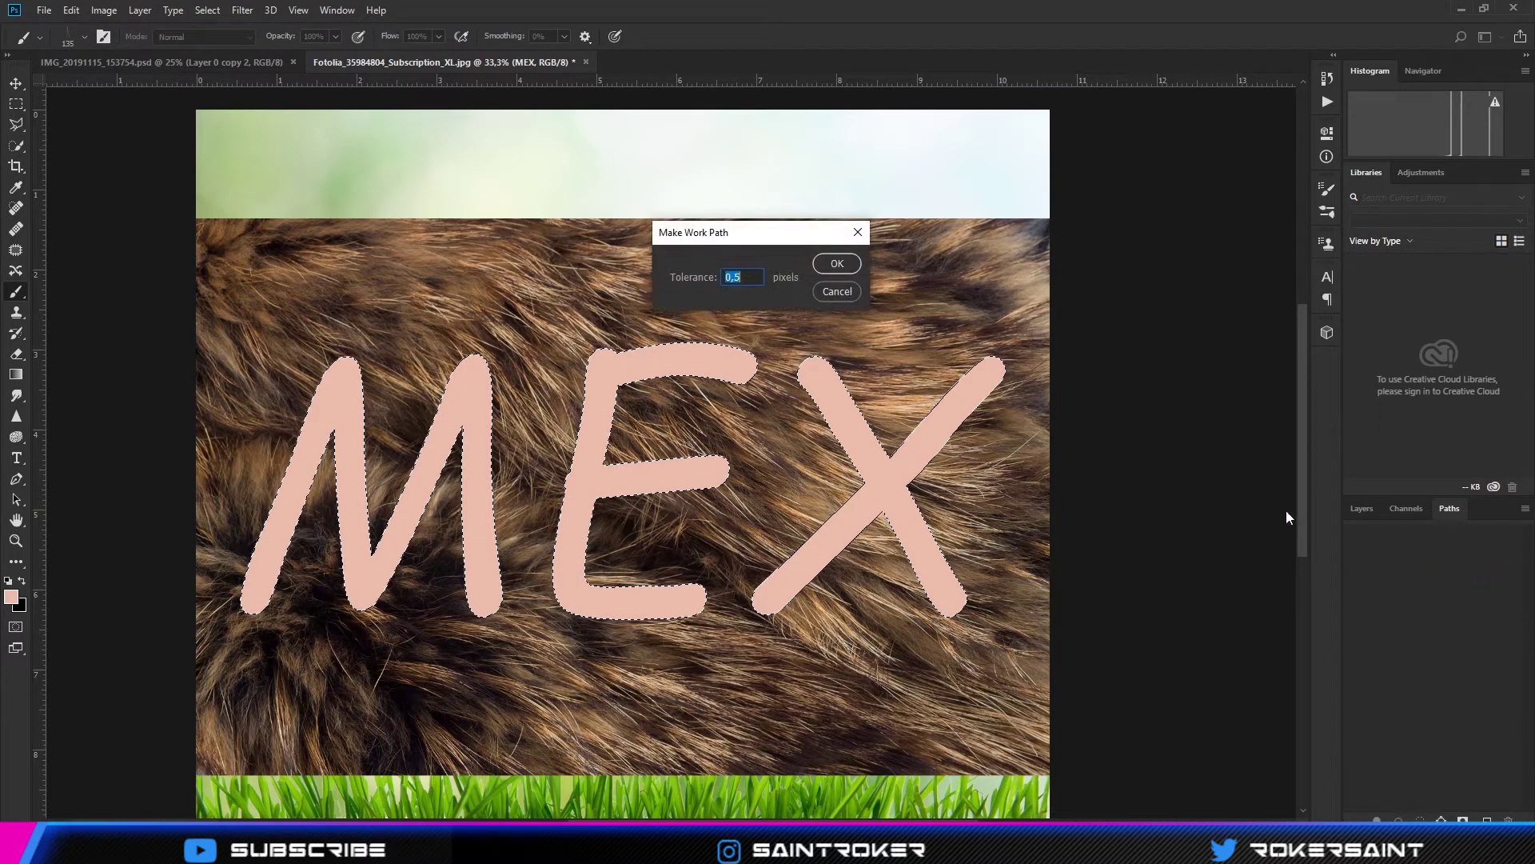
{"action": "left_click", "coordinate": [824, 267]}
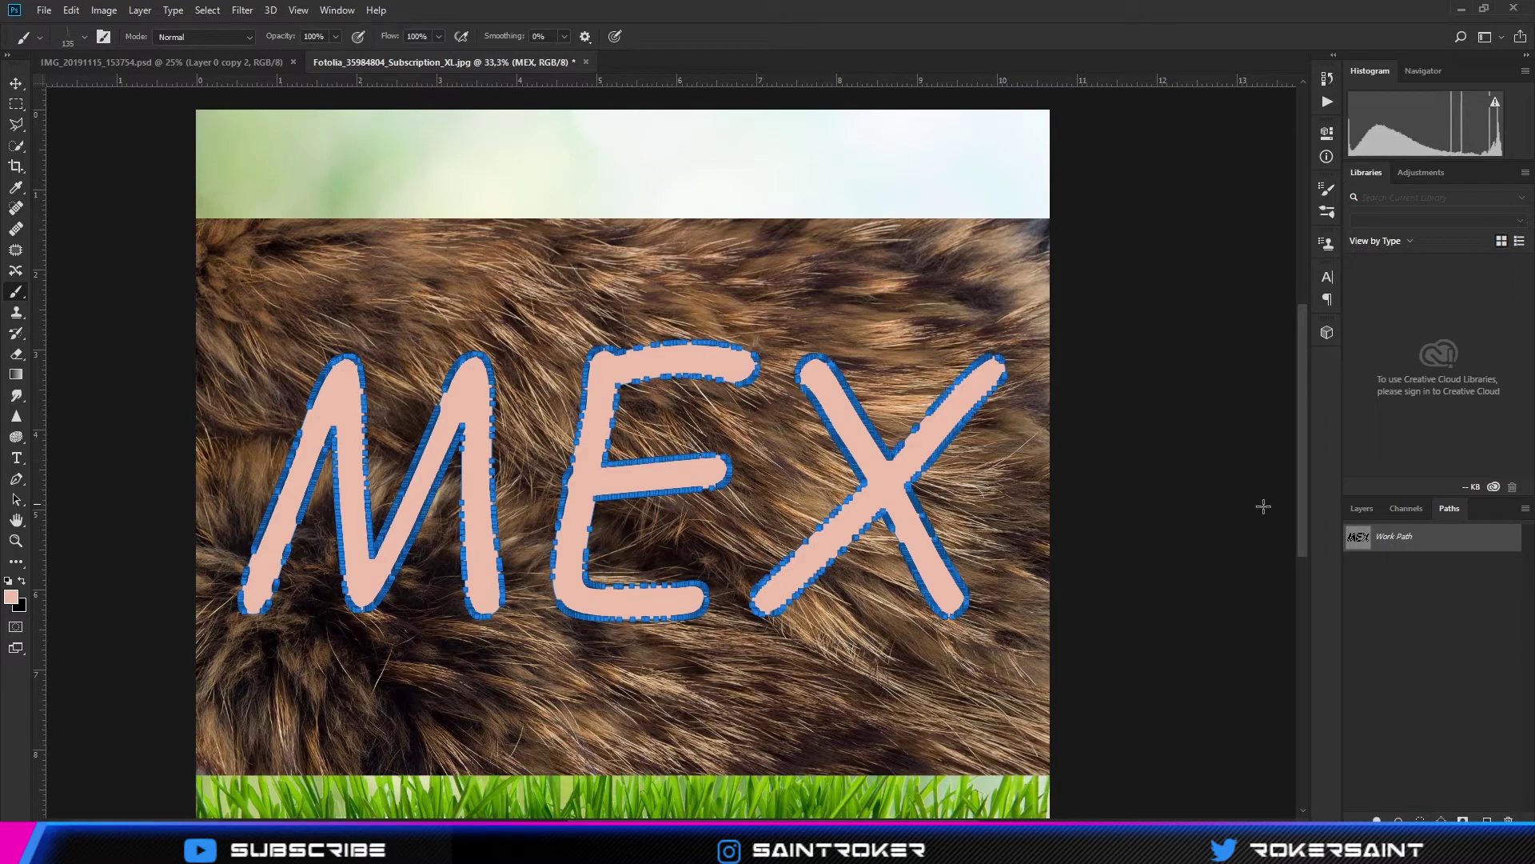
- Stroke the work path with the fur brush, then deselect the path and return to Layers
{"action": "left_click", "coordinate": [1526, 508]}
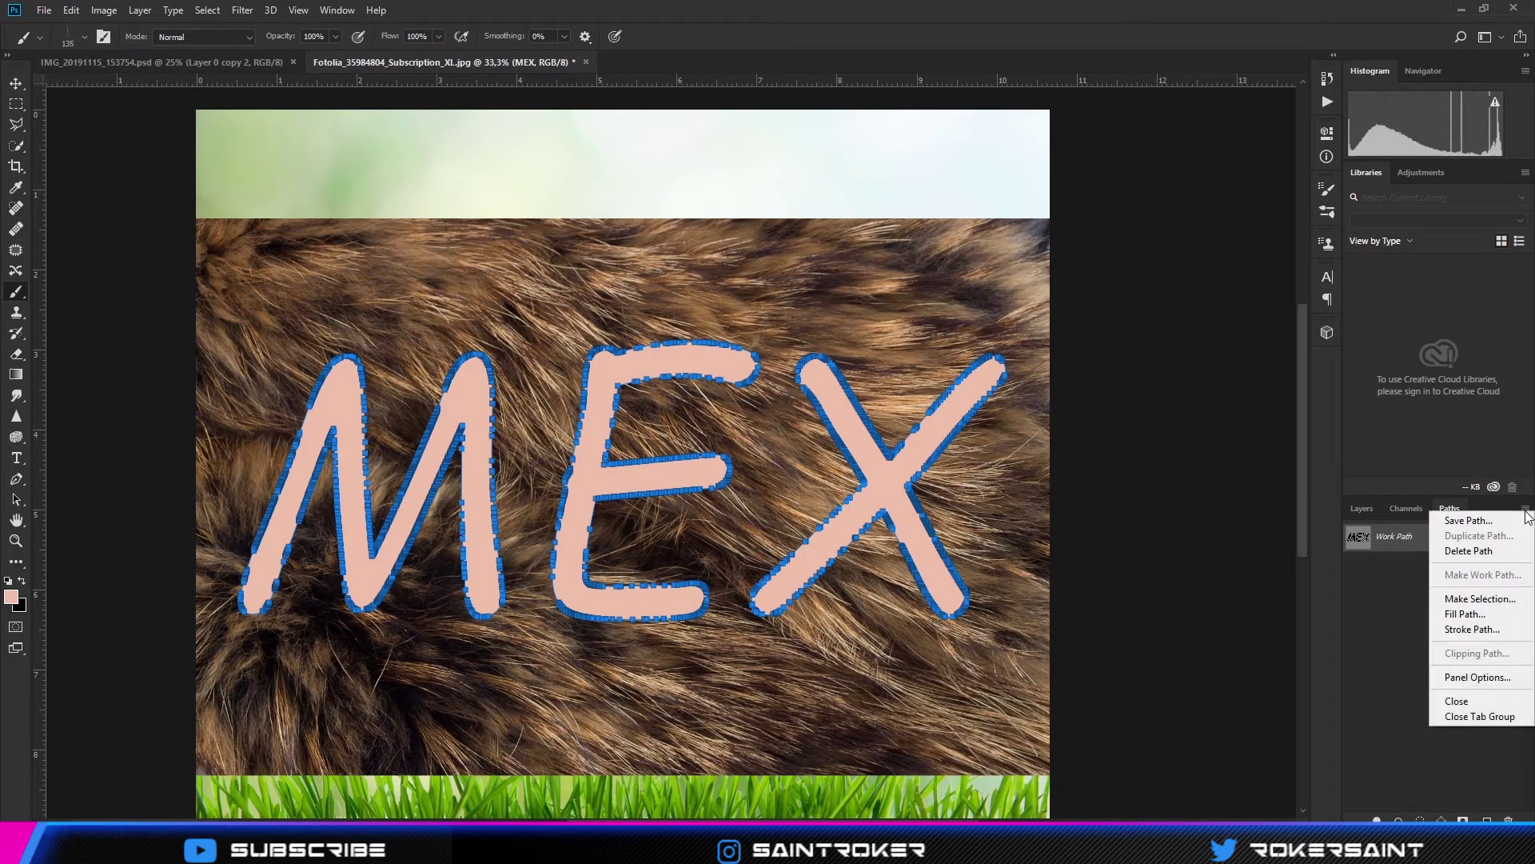
{"action": "left_click", "coordinate": [1500, 630]}
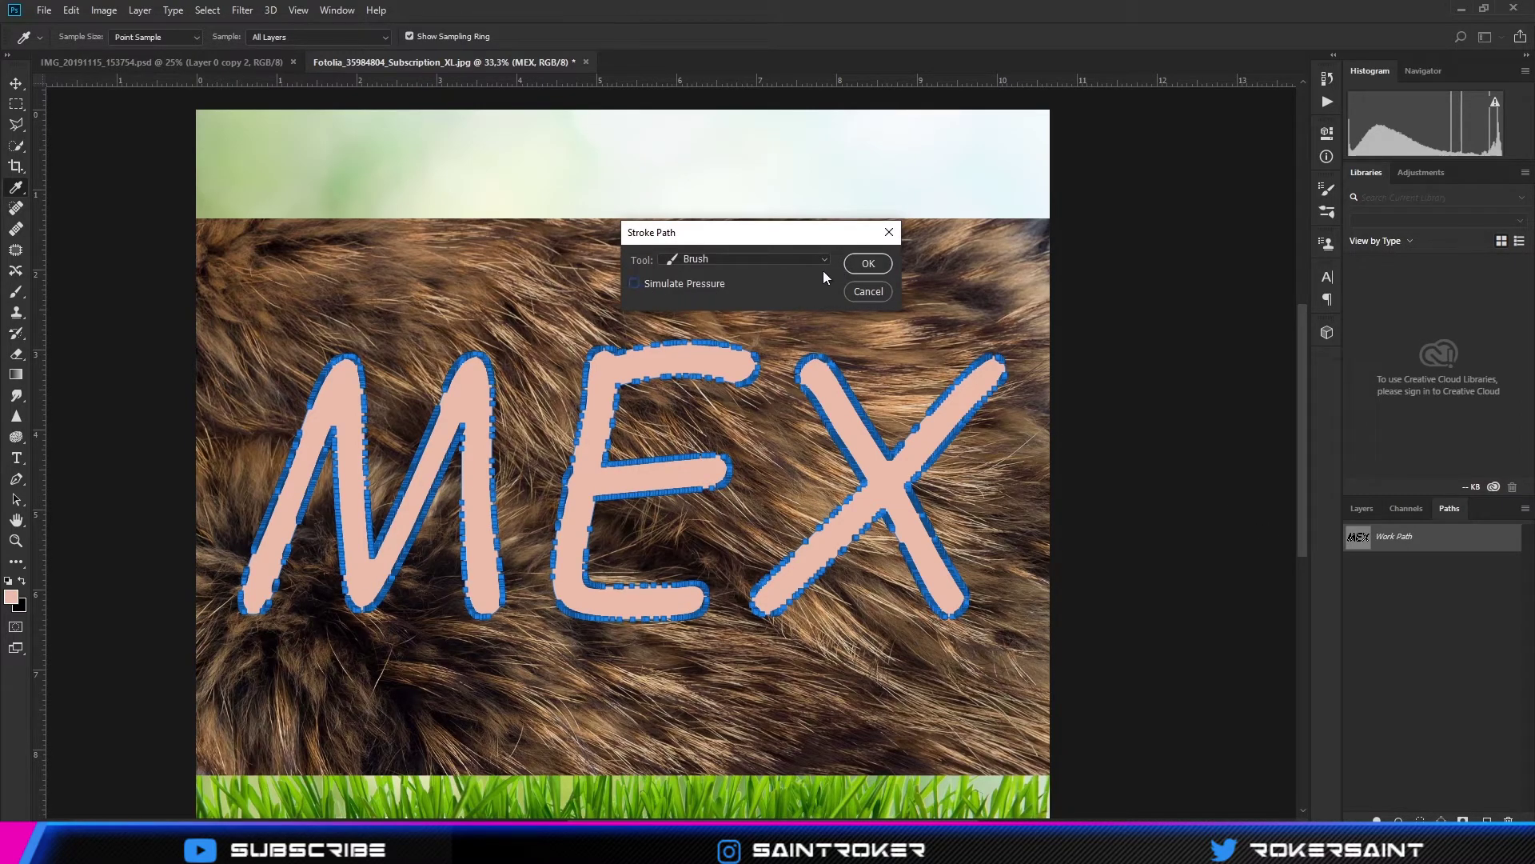
{"action": "left_click", "coordinate": [868, 263]}
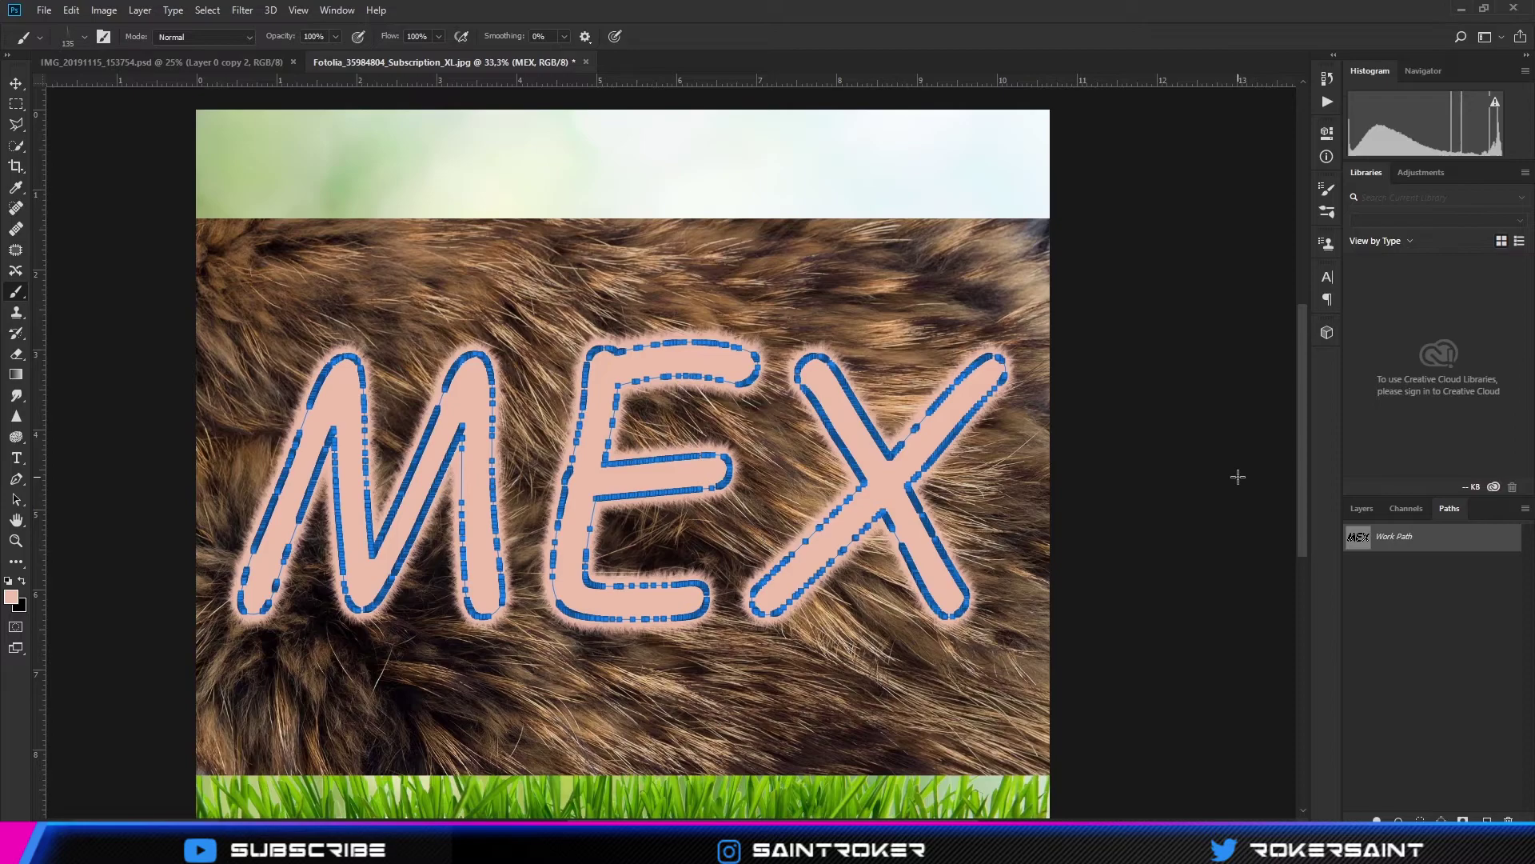
{"action": "left_click", "coordinate": [1414, 564]}
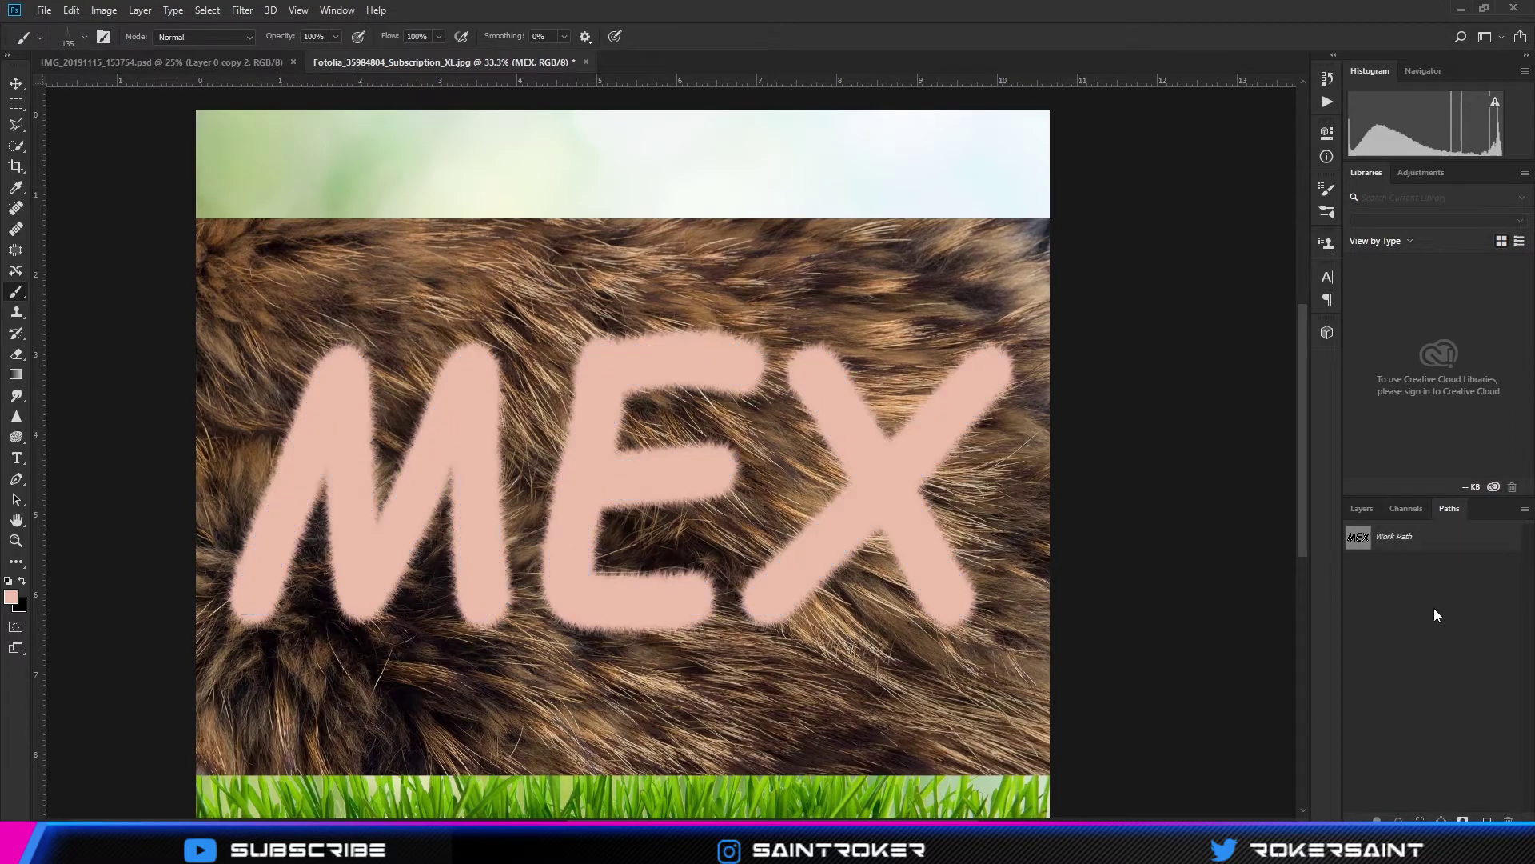
{"action": "left_click", "coordinate": [1363, 507]}
- Place MEX below Layer 1, clip the brown fur photo to it, and nudge the texture slightly left
{"action": "left_click_drag", "start_coordinate": [1408, 613], "coordinate": [1436, 654]}
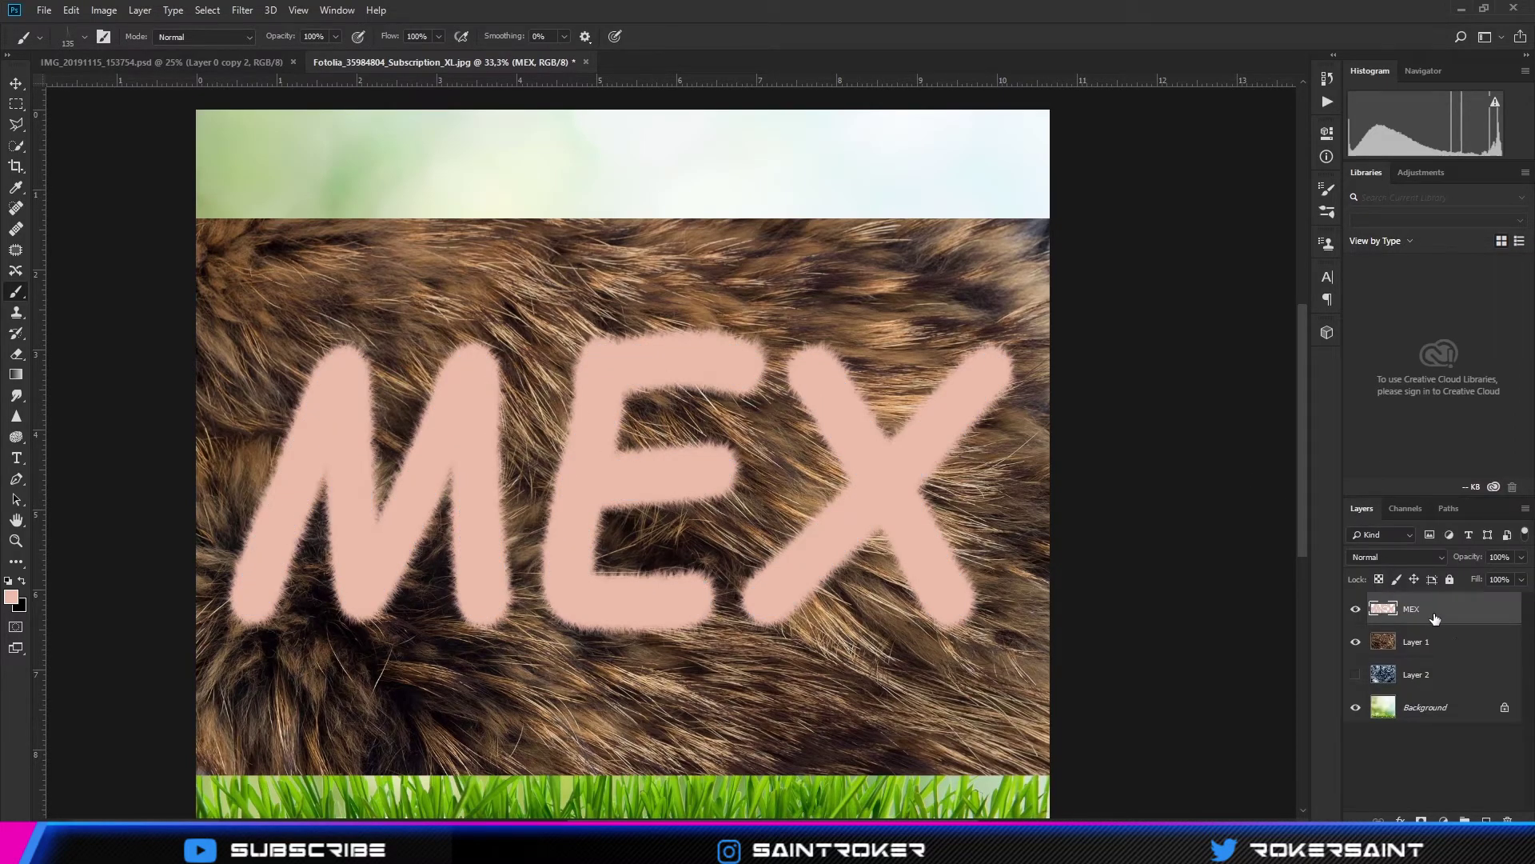
{"action": "right_click", "coordinate": [1425, 611]}
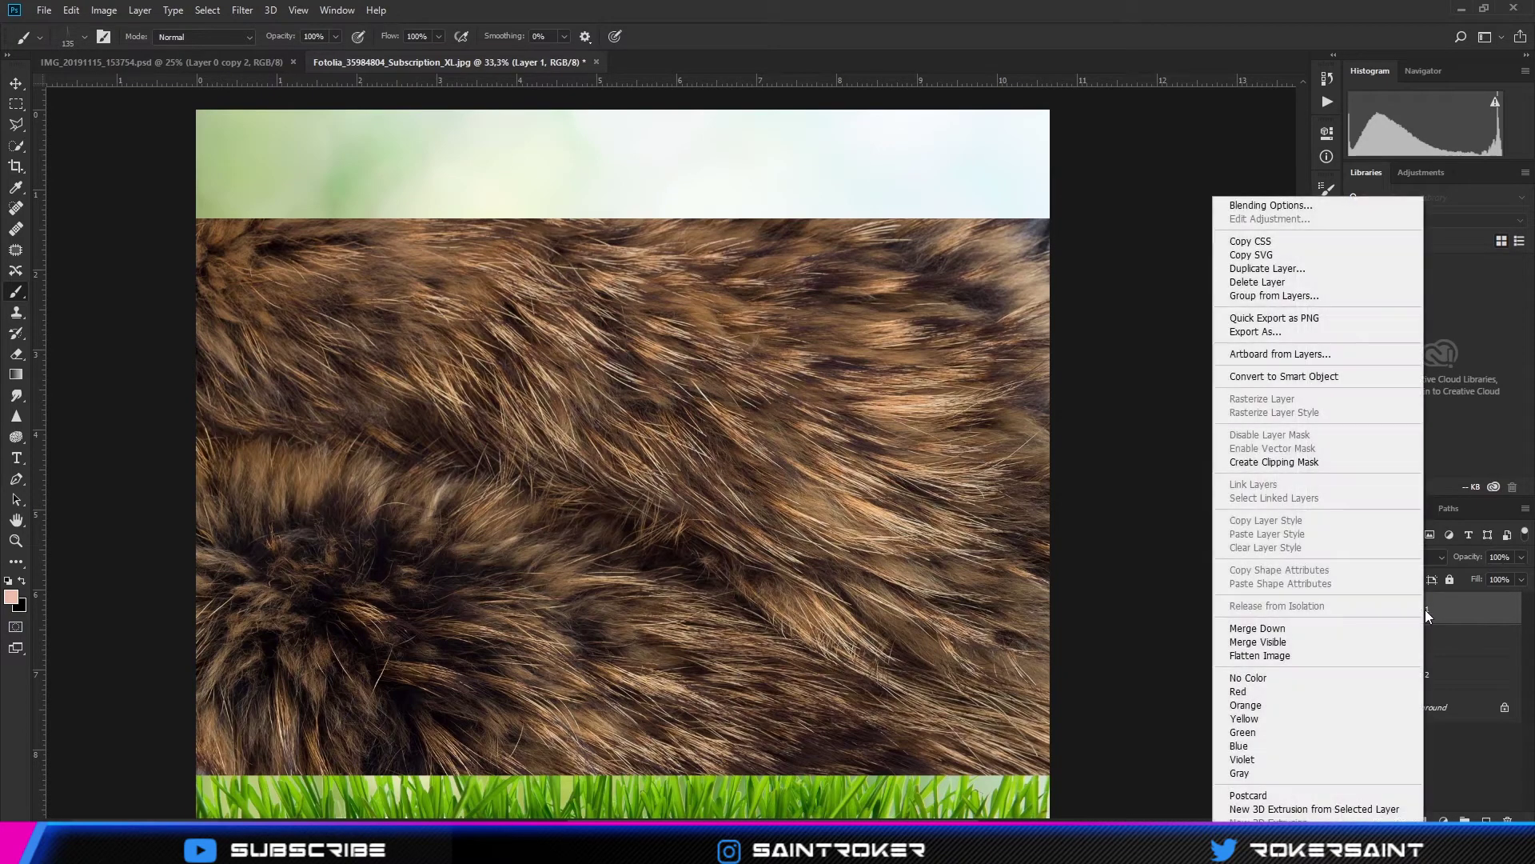
{"action": "left_click", "coordinate": [1327, 462]}
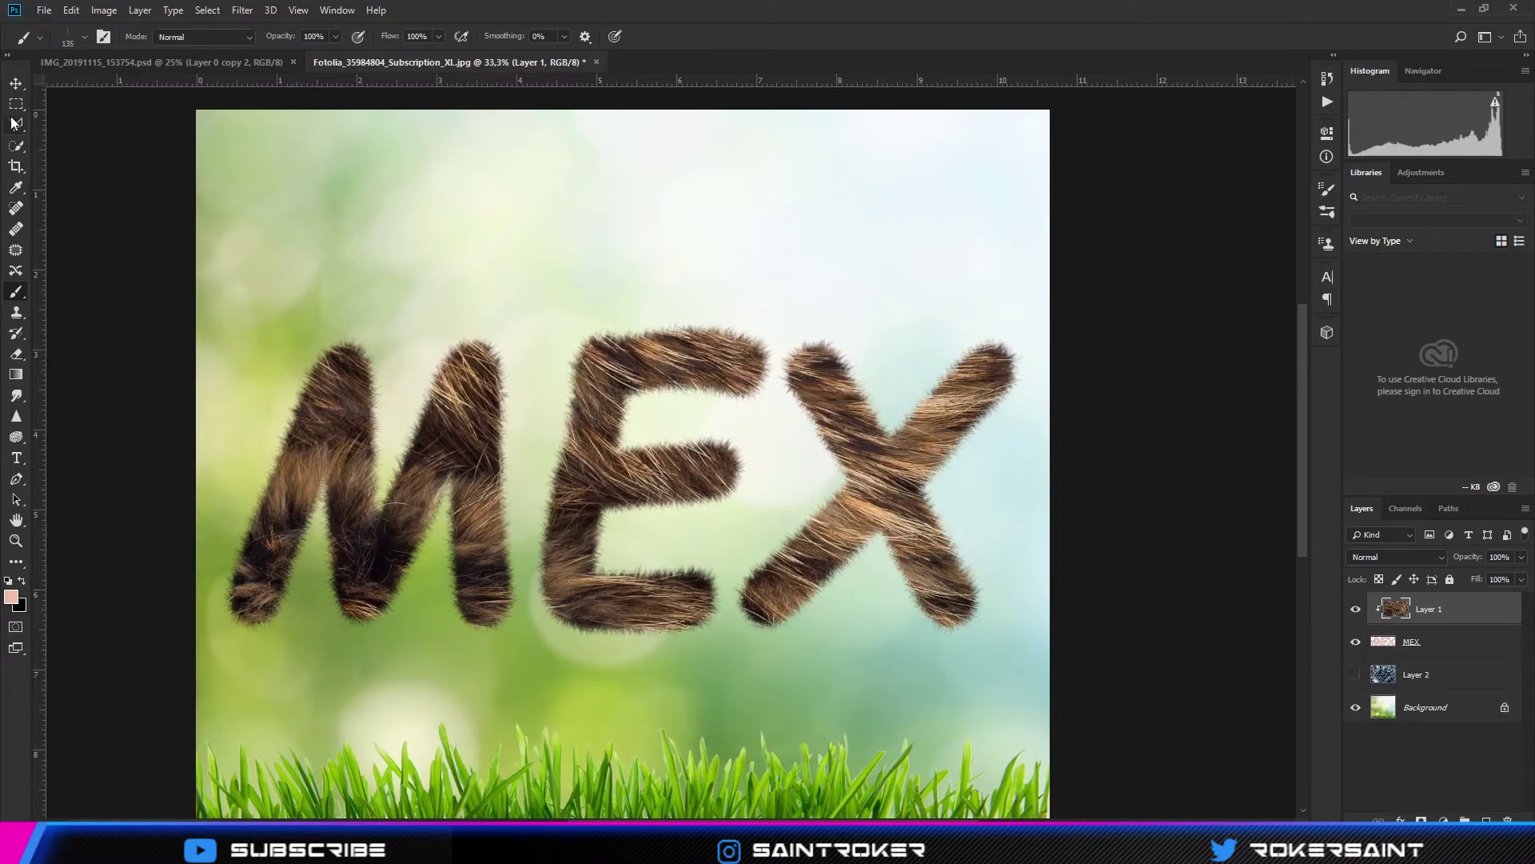
{"action": "left_click", "coordinate": [15, 83]}
{"action": "left_click_drag", "start_coordinate": [902, 540], "coordinate": [896, 540]}
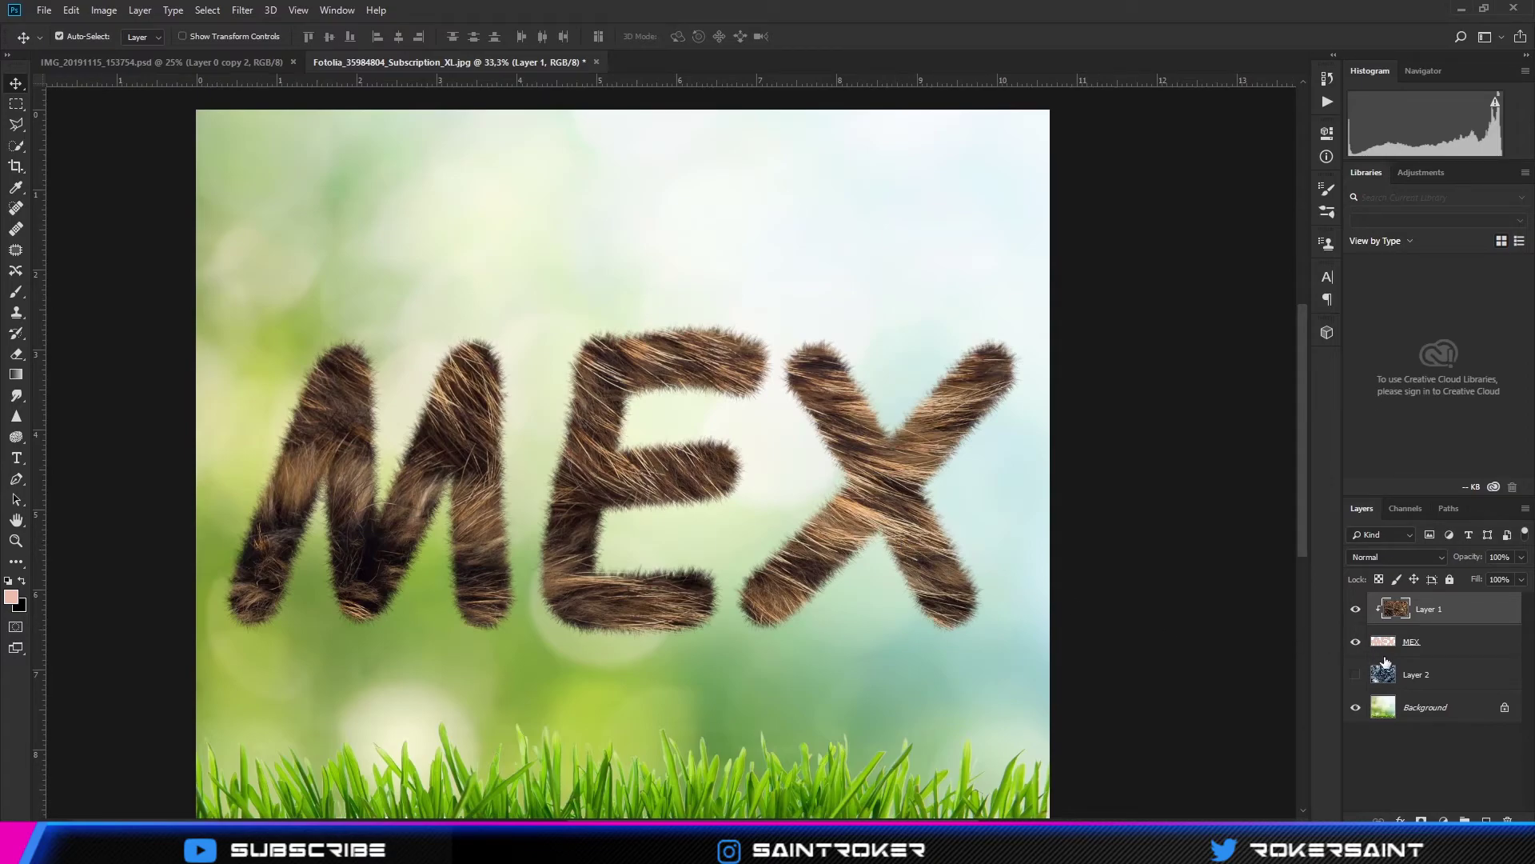
- Show the blue-grey fur Layer 2, hide brown fur Layer 1, and move Layer 2 above MEX
{"action": "left_click", "coordinate": [1355, 675]}
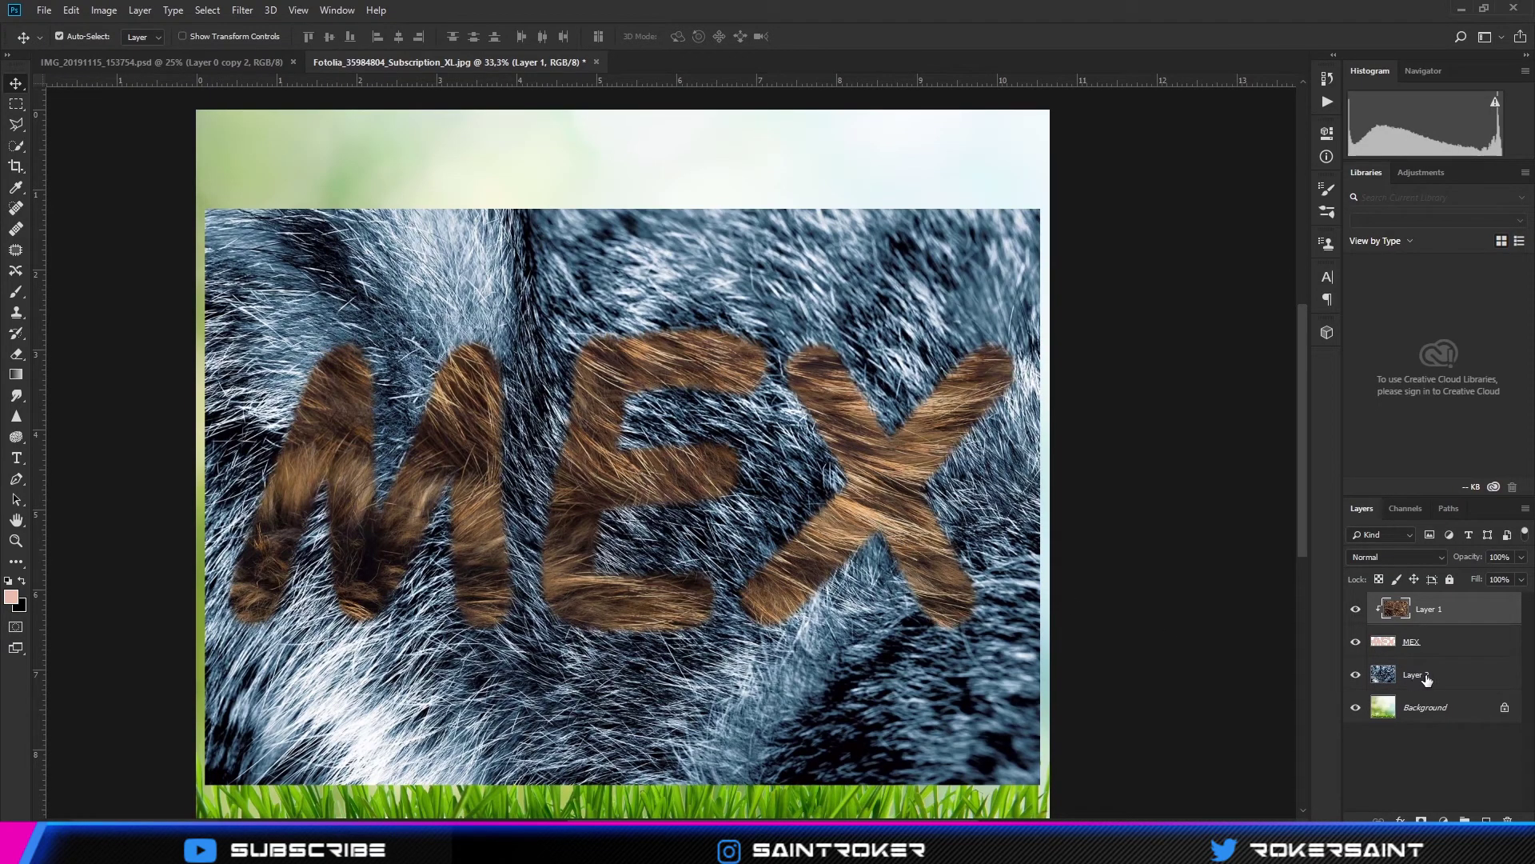
{"action": "left_click", "coordinate": [1355, 609]}
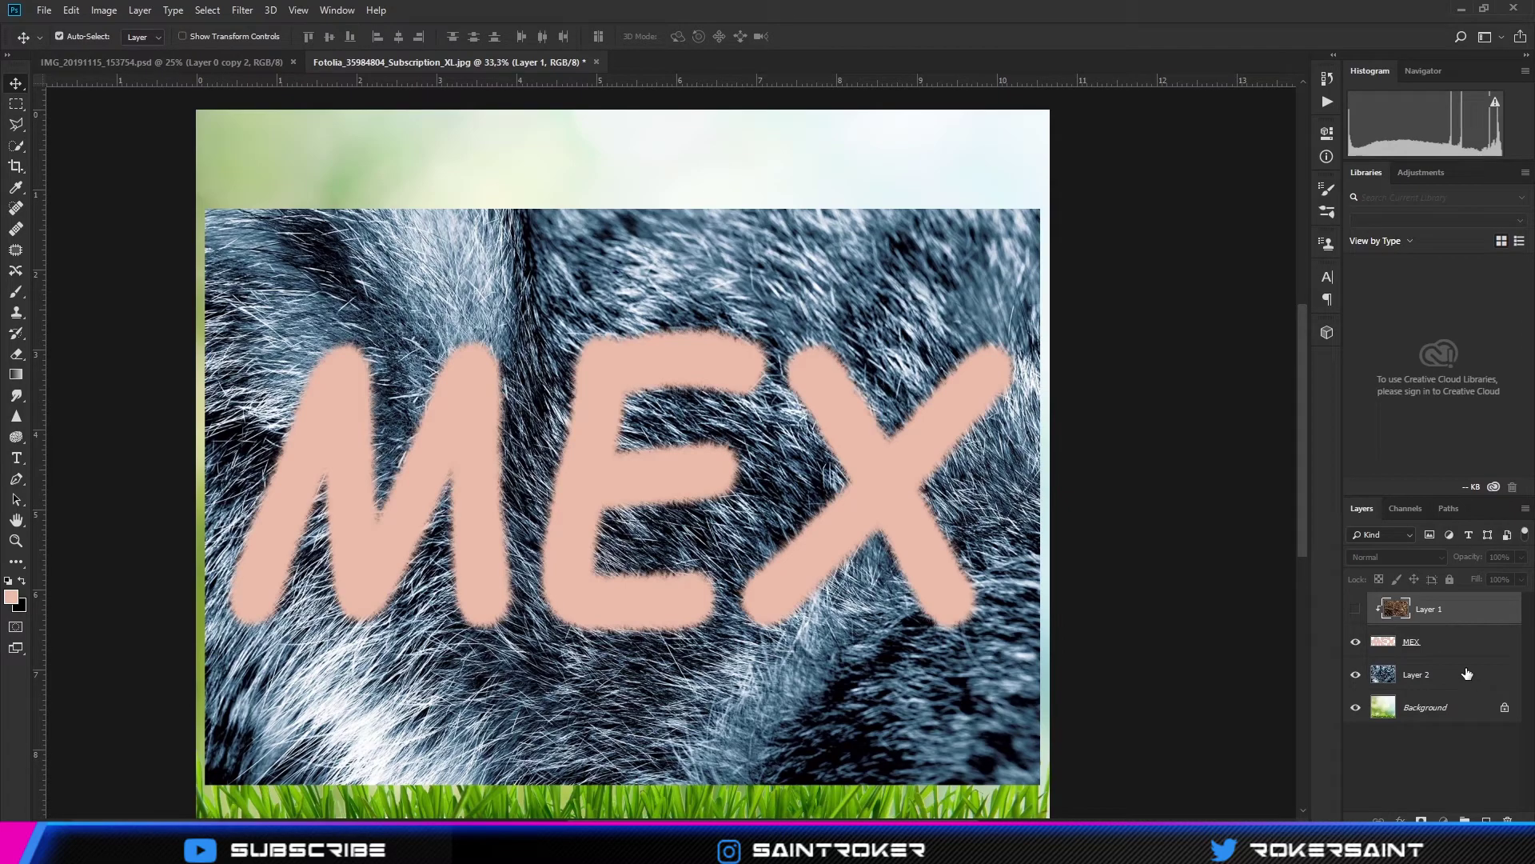
{"action": "mouse_move", "coordinate": [1470, 679]}
{"action": "left_mouse_down"}
{"action": "mouse_move", "coordinate": [1464, 627]}
{"action": "mouse_move", "coordinate": [1459, 640]}
{"action": "left_mouse_up"}
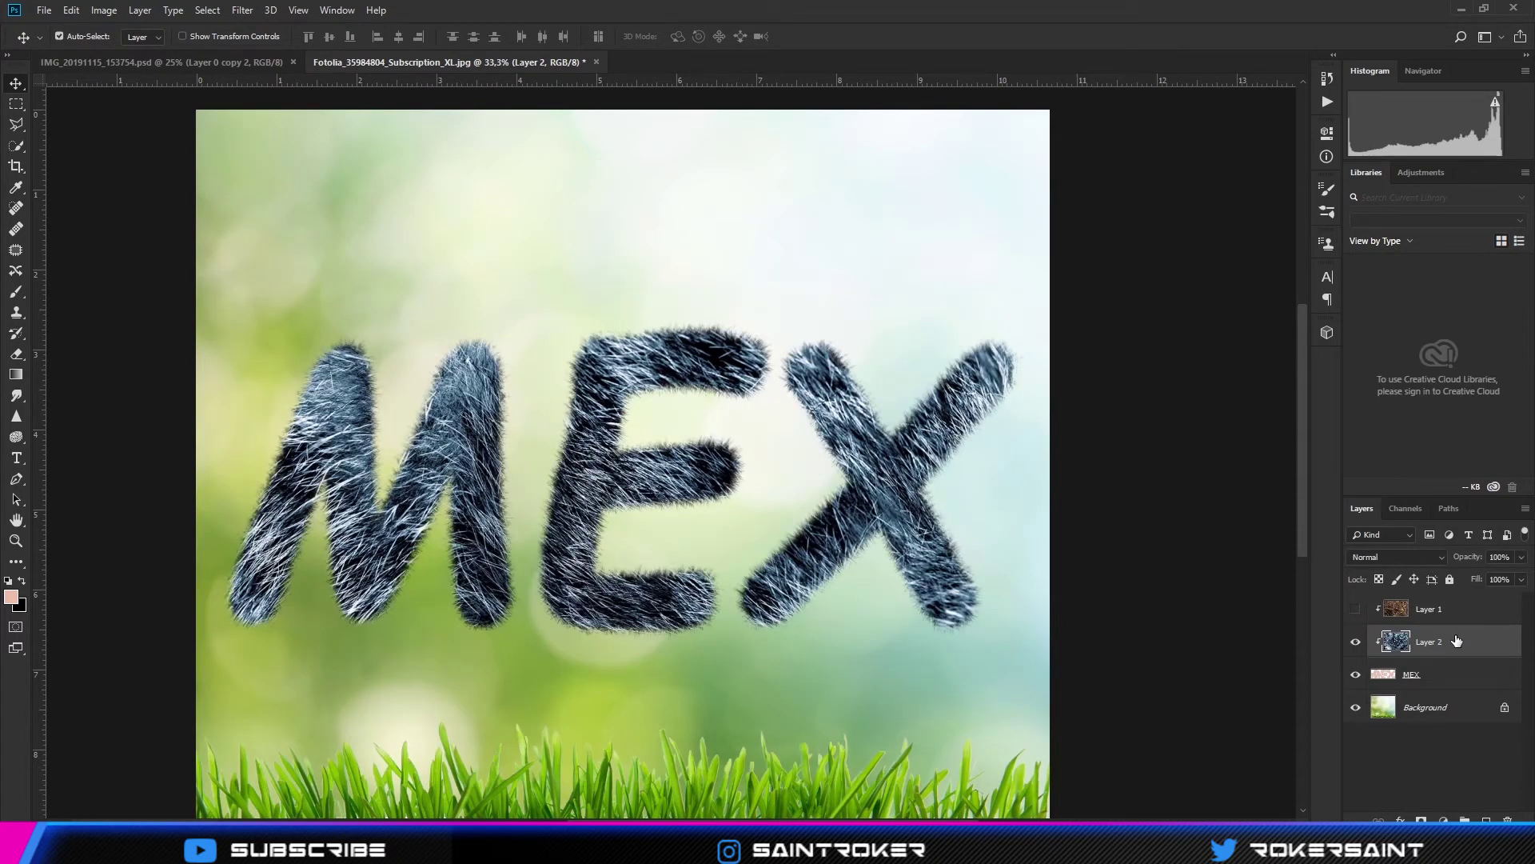